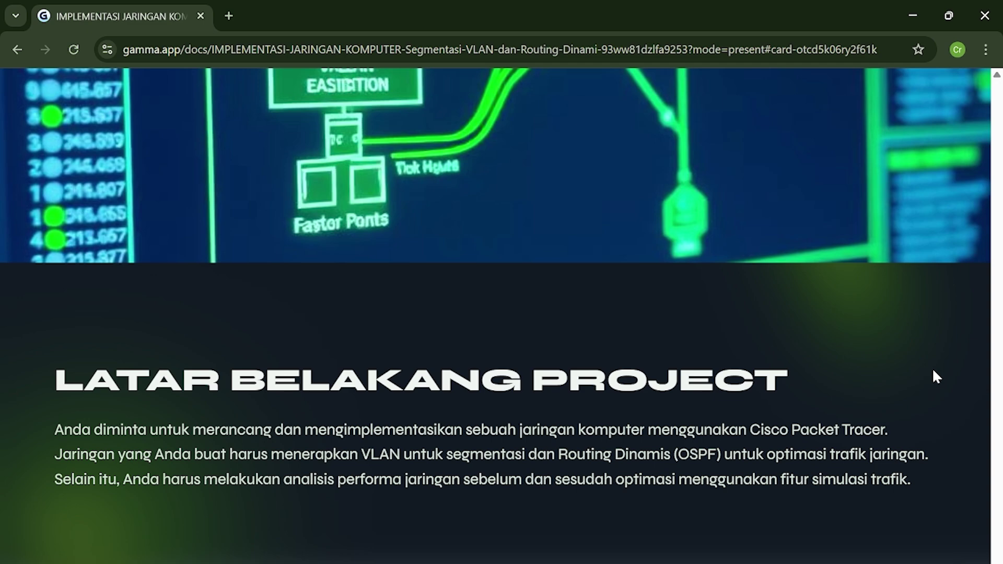
Review the project slides from the background through VLAN, OSPF, topology, IP addressing and inter-VLAN routing to the traffic analysis slide
key("Right")
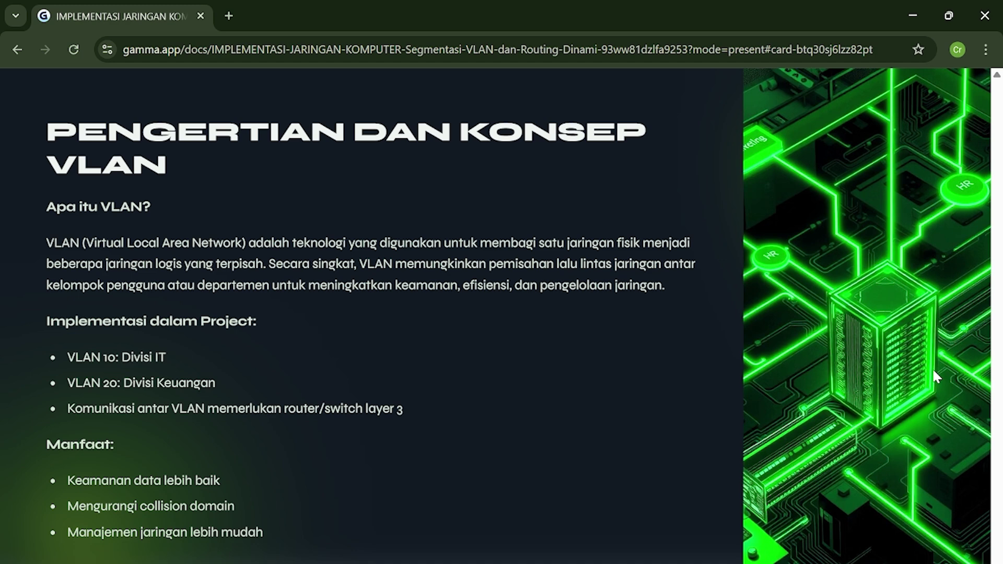
key("Right")
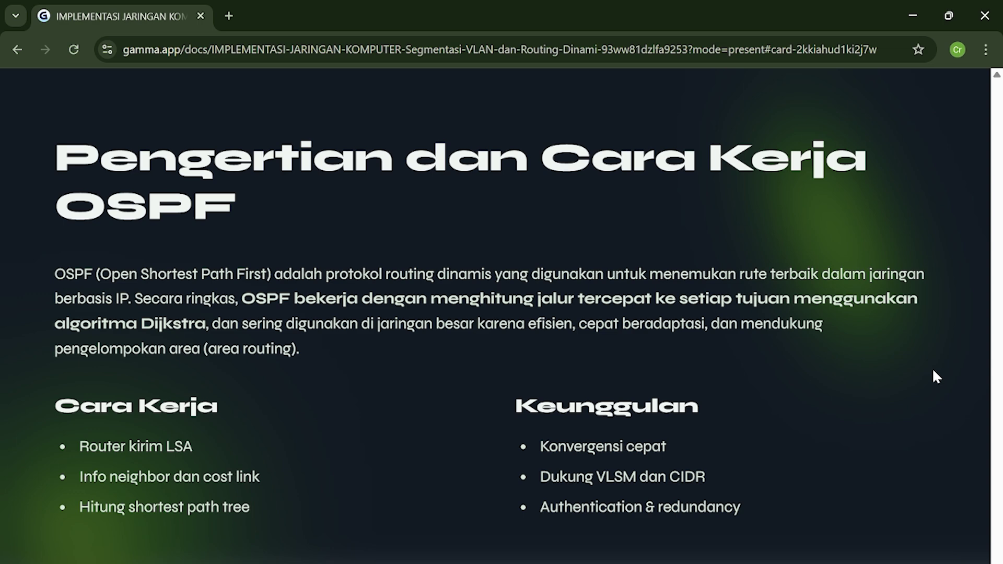
key("Right")
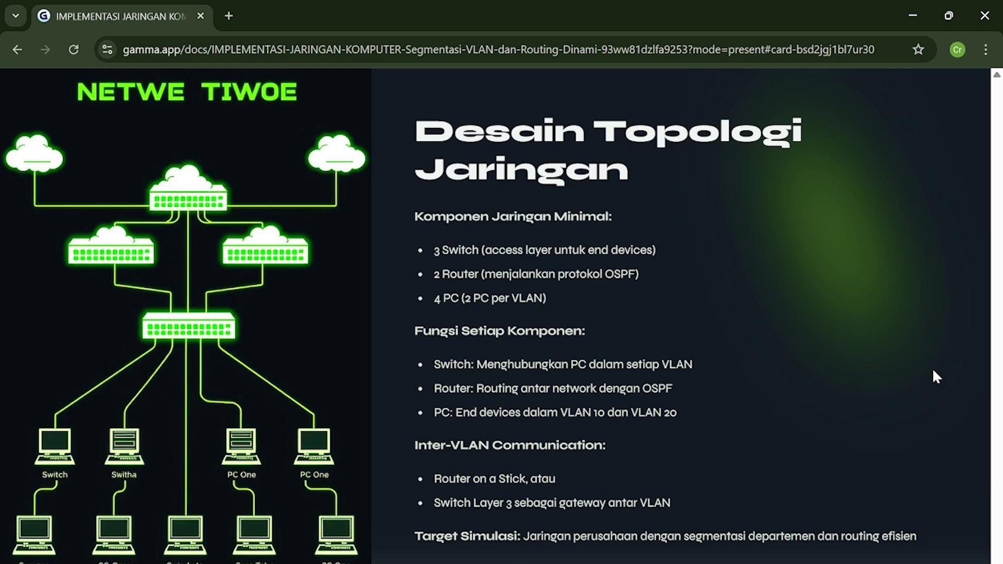
key("Right")
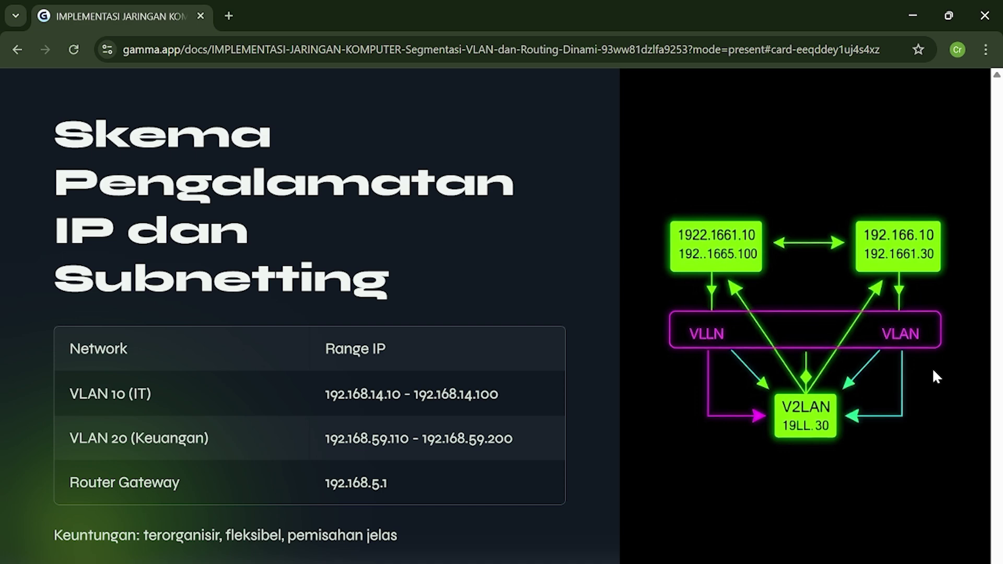
key("Right")
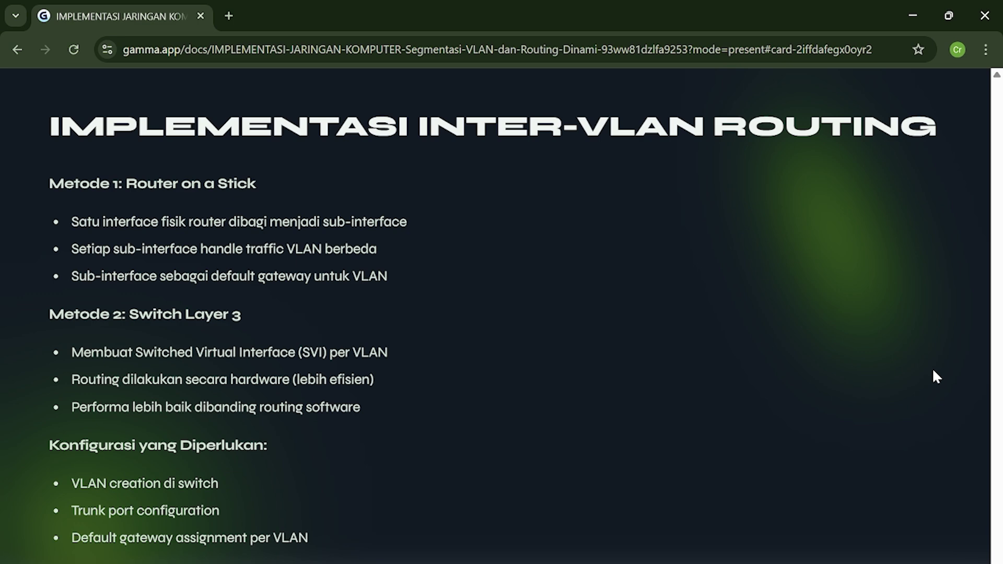
key("Right")
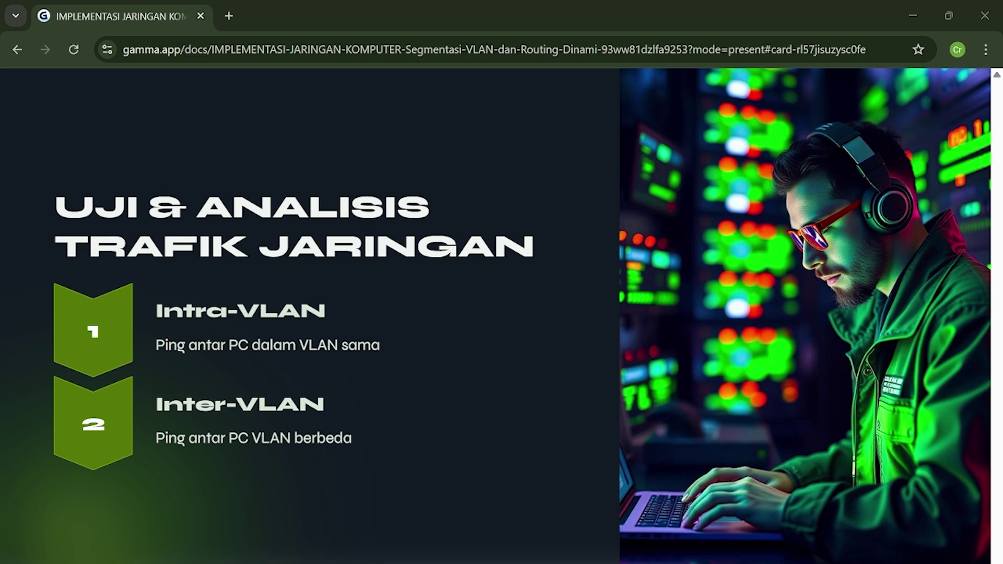
Switch to Cisco Packet Tracer and place two PT-Router devices side by side in the upper part of the logical workspace
key("alt+Tab")
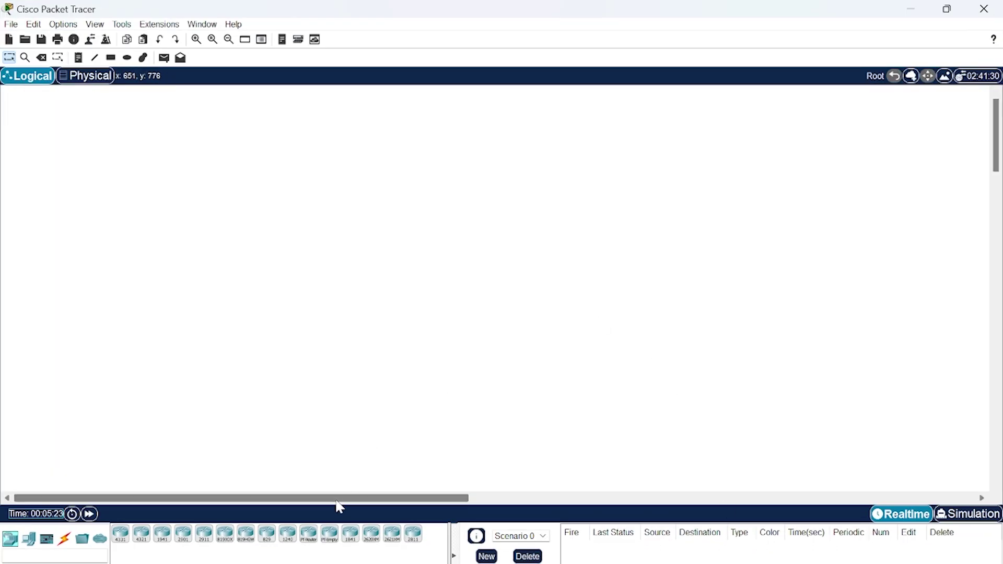
left_click(314, 536)
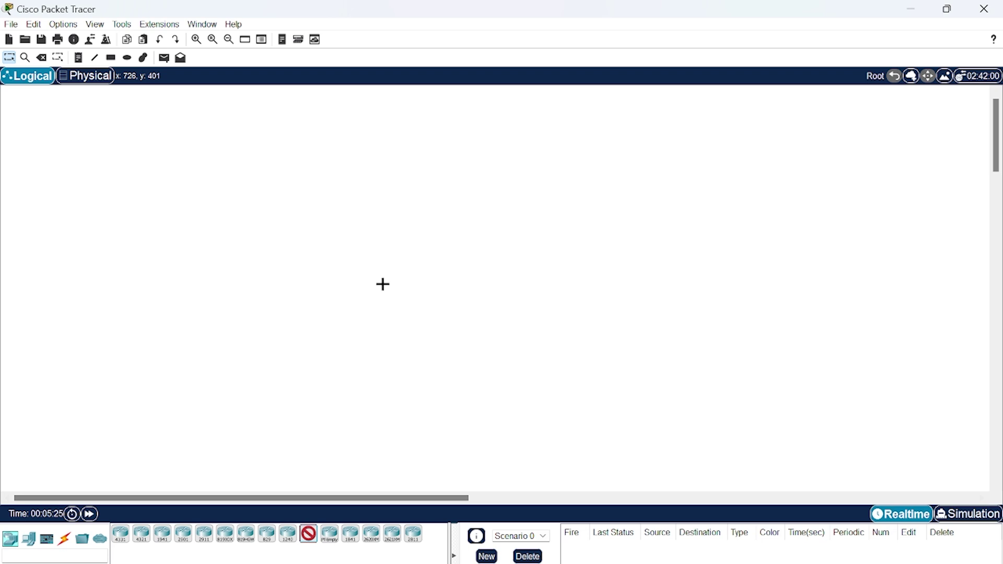
left_click(399, 196)
left_click(313, 533)
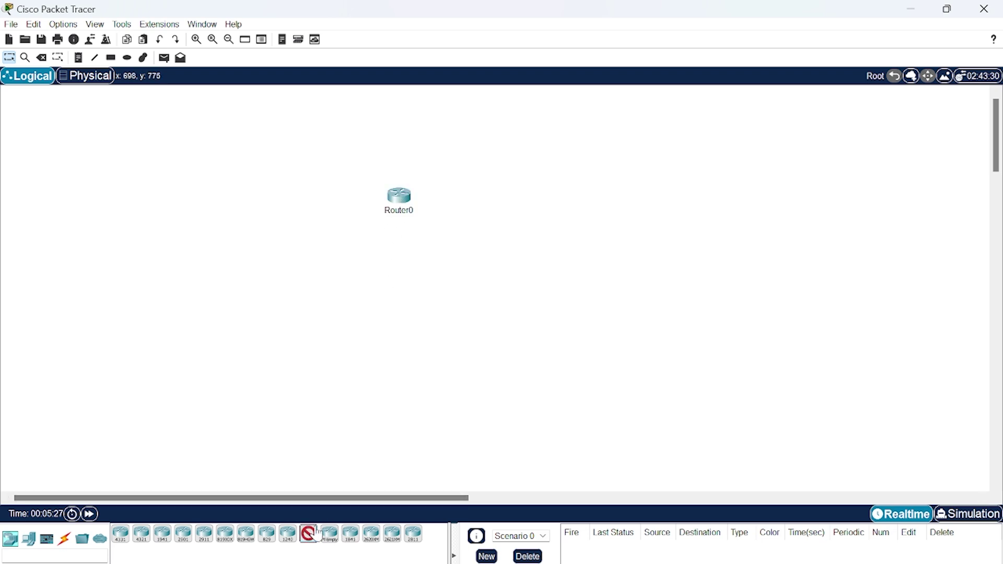
left_click(540, 194)
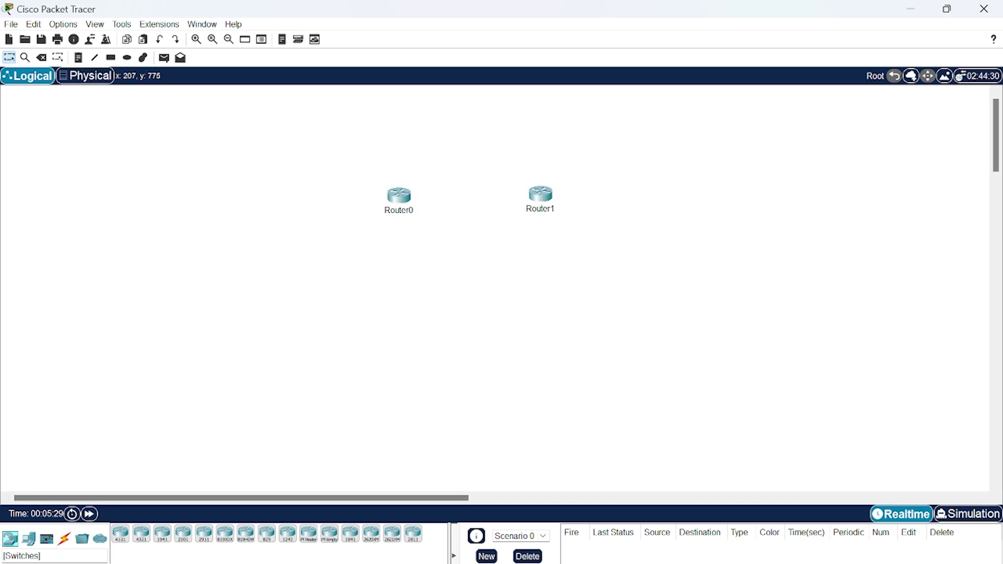
Place three 2960 switches below the routers: one in the centre and one lower on each side
left_click(29, 538)
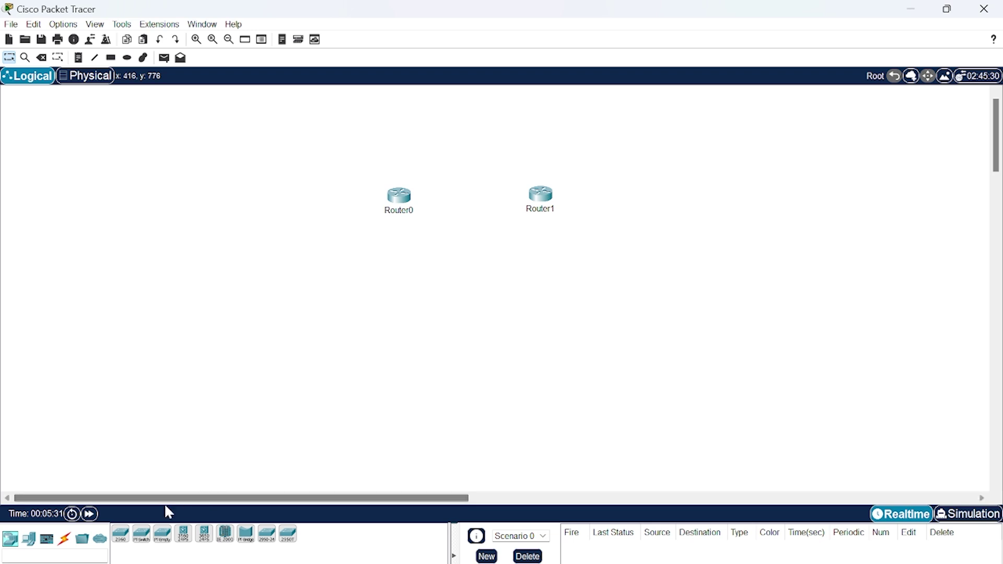
left_click(120, 534)
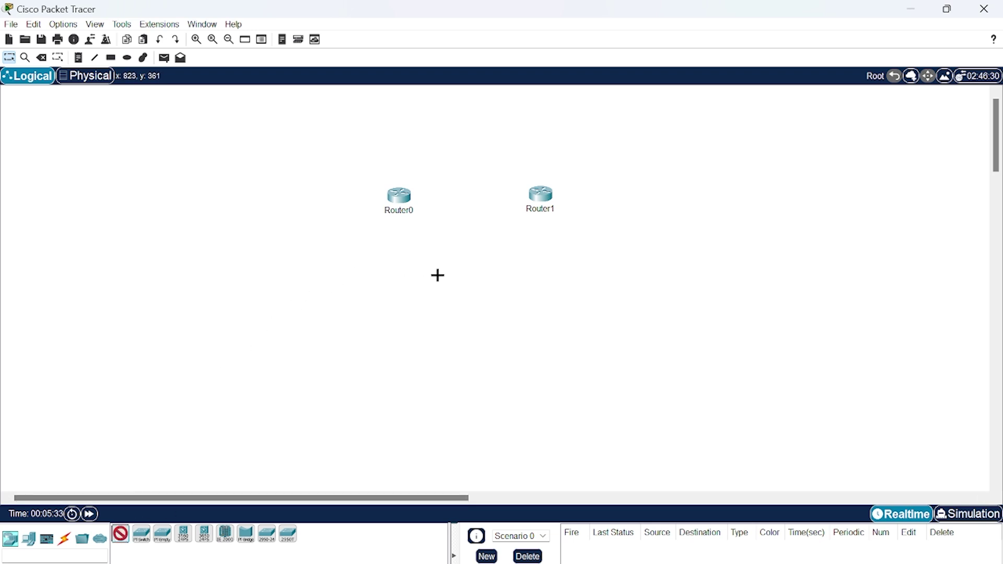
left_click(452, 280)
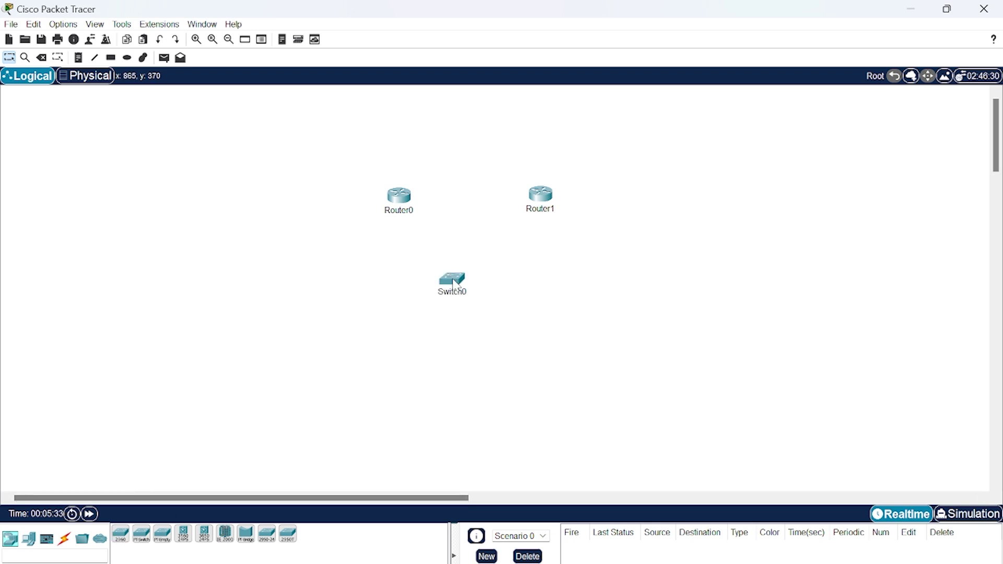
left_click(120, 533)
left_click(301, 340)
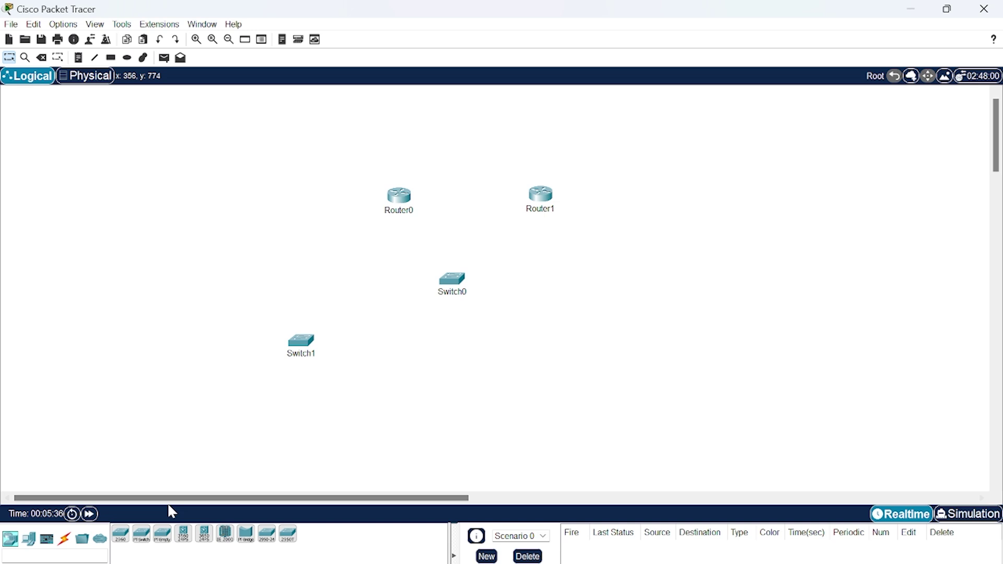
left_click(120, 534)
left_click(560, 317)
Rearrange the topology by moving both routers higher and farther apart, Switch1 inward and up, and Switch0 and Switch2 slightly up
left_click_drag(400, 209, 417, 171)
left_click_drag(525, 206, 562, 173)
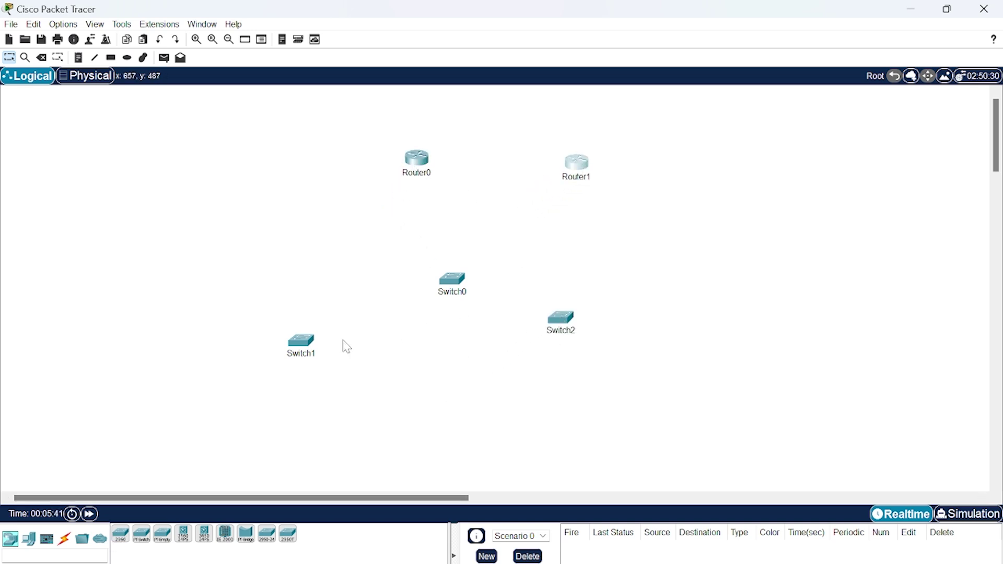
left_click_drag(310, 346, 348, 317)
left_click_drag(448, 287, 450, 260)
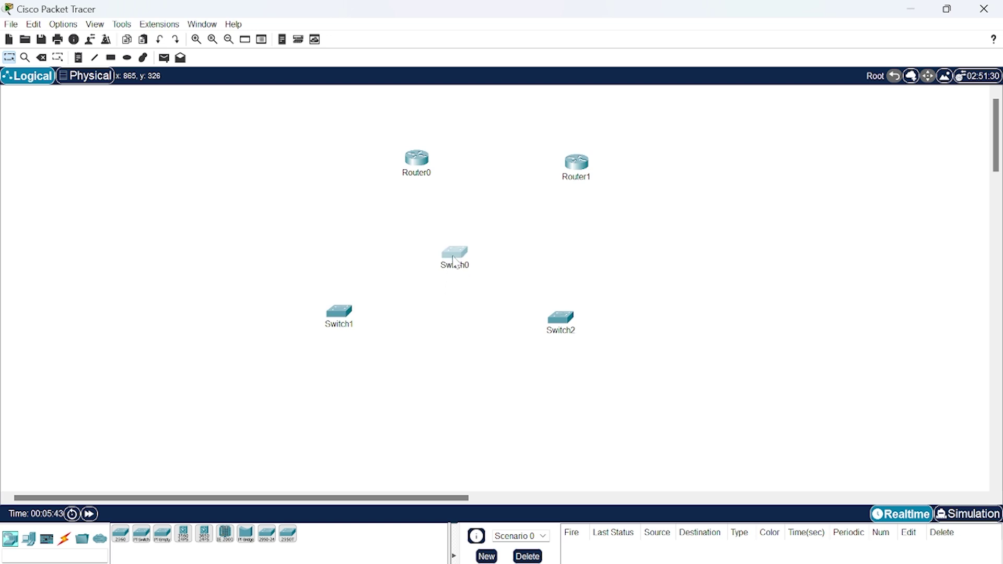
left_click_drag(552, 327, 561, 307)
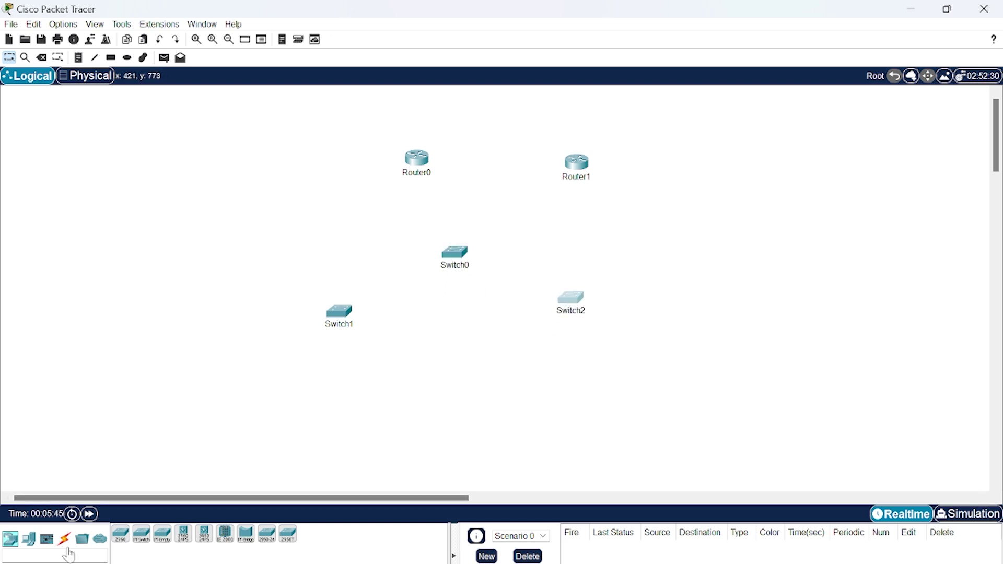
Add four PCs to the topology, two below Switch1 and two below Switch2
left_click(28, 538)
left_click(120, 533)
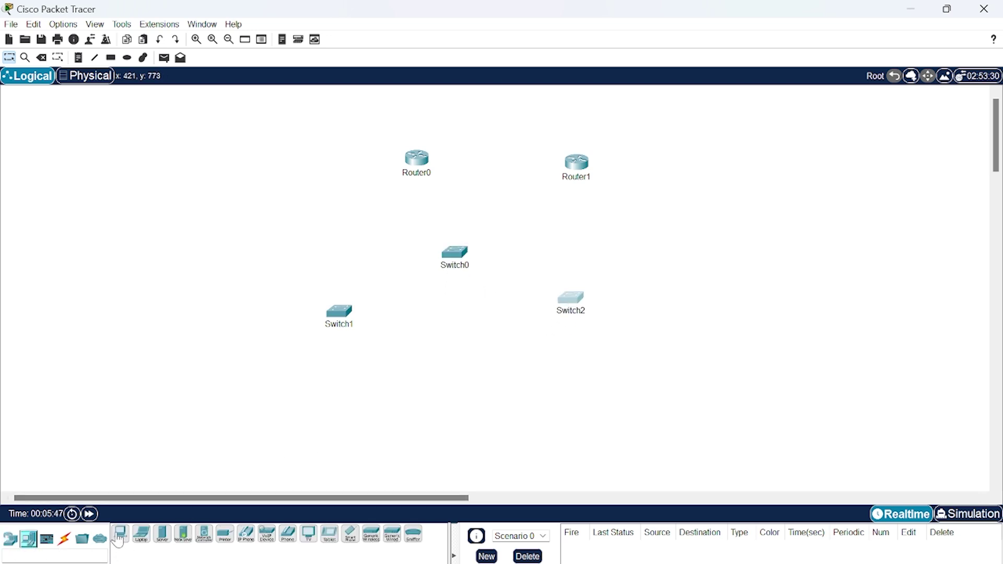
left_click(290, 383)
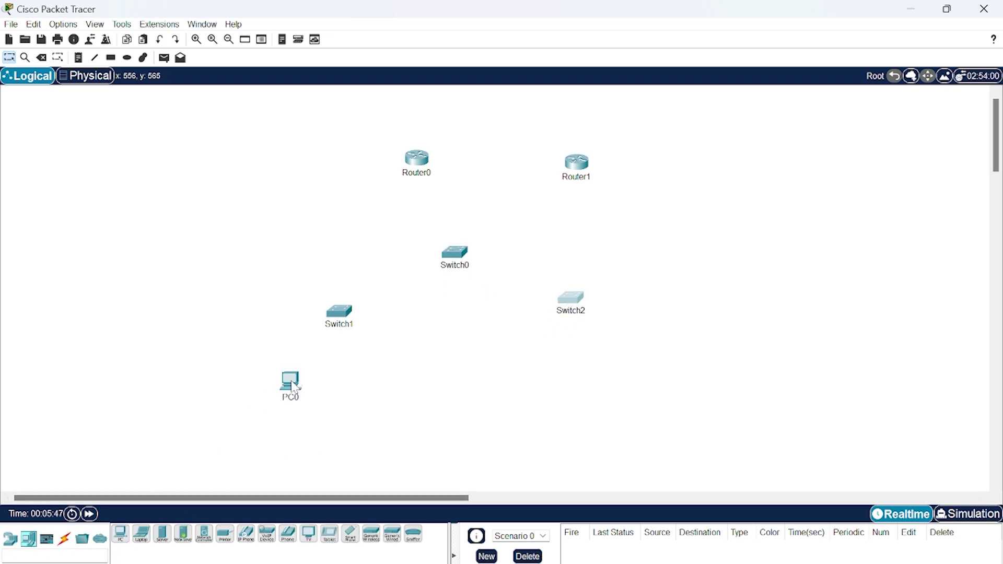
left_click(121, 533)
left_click(355, 393)
left_click(121, 533)
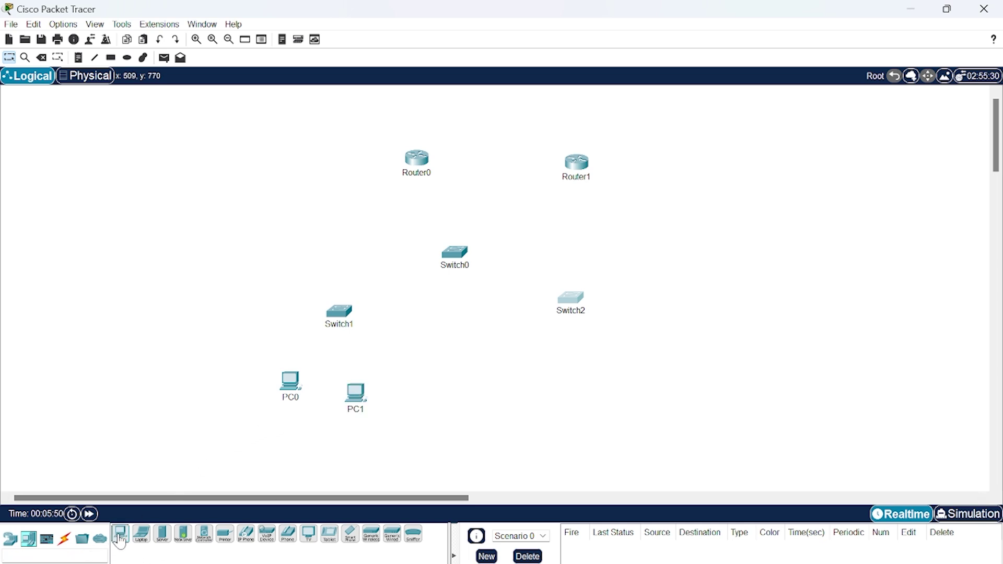
left_click(506, 378)
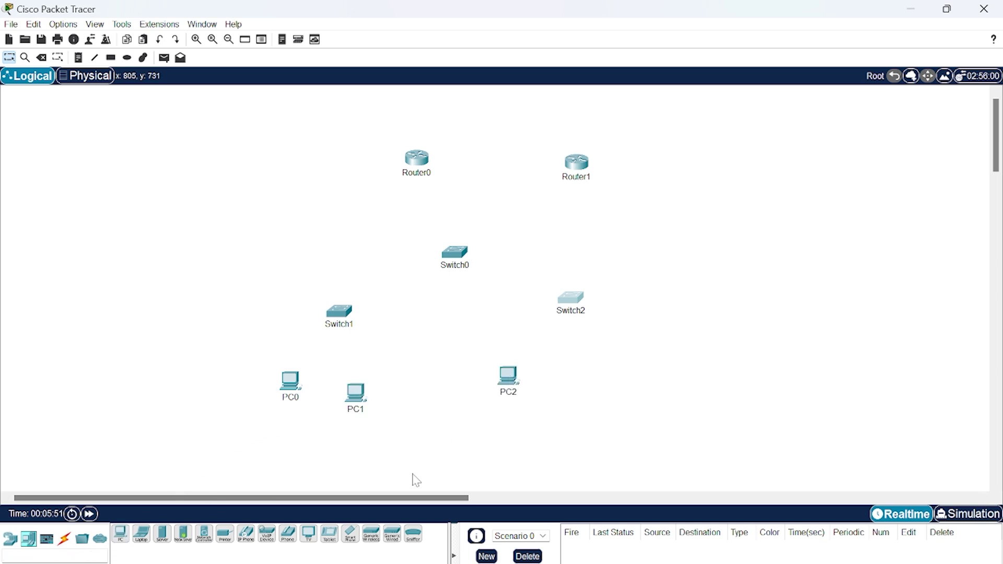
left_click(121, 533)
left_click(584, 380)
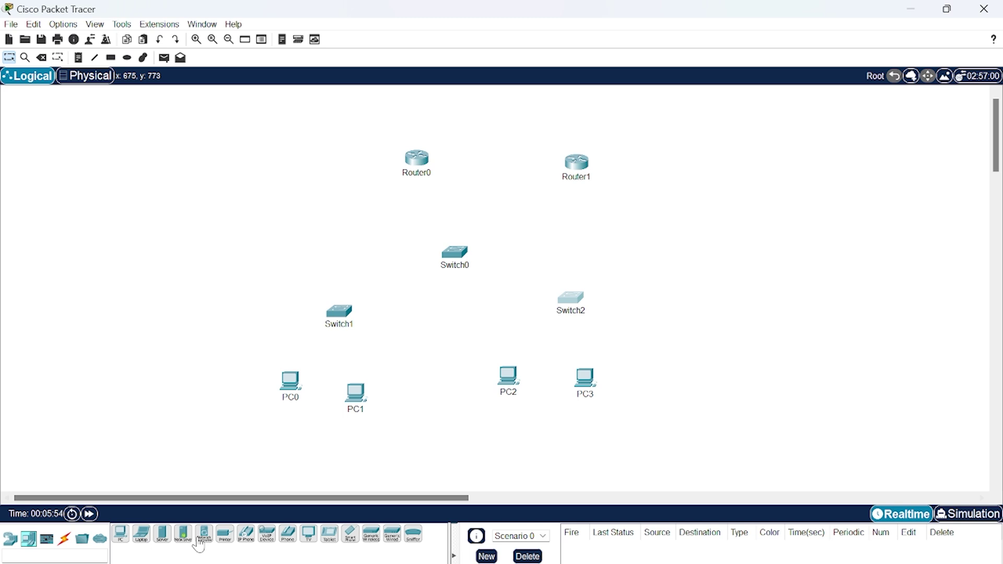
Connect Router0 to Router1 and Router0 to Switch0 using automatically chosen connection types
left_click(65, 538)
left_click(121, 533)
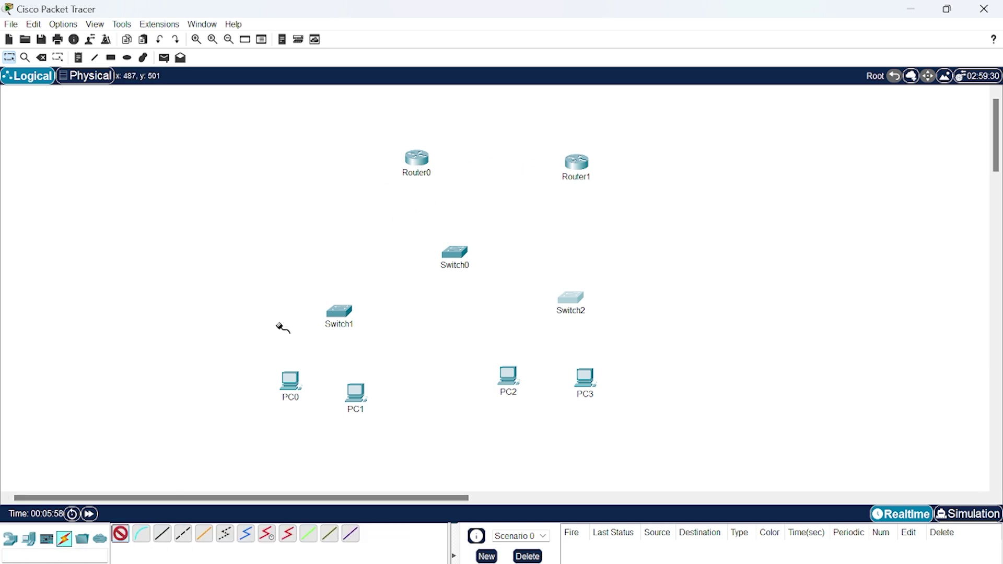
left_click(424, 162)
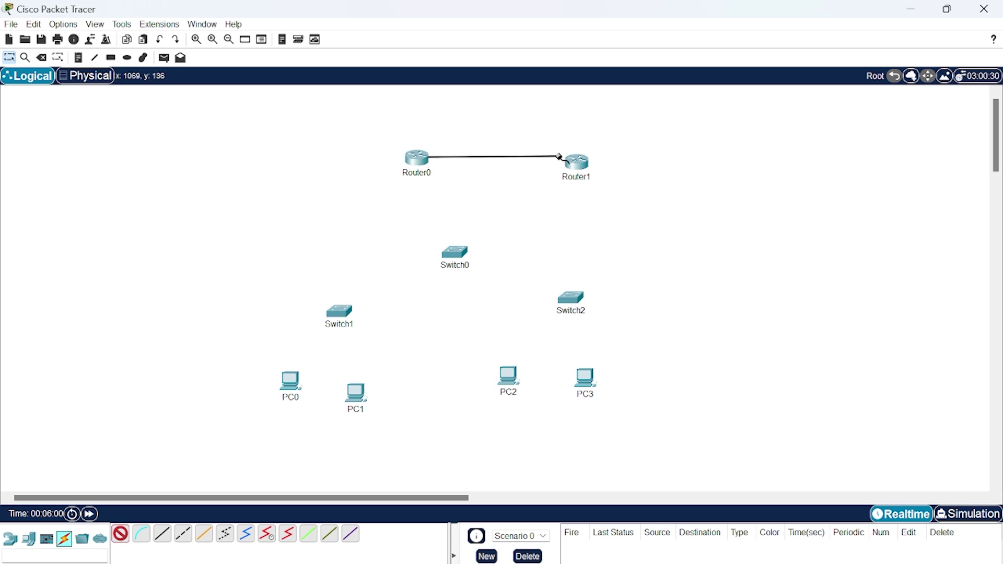
left_click(575, 161)
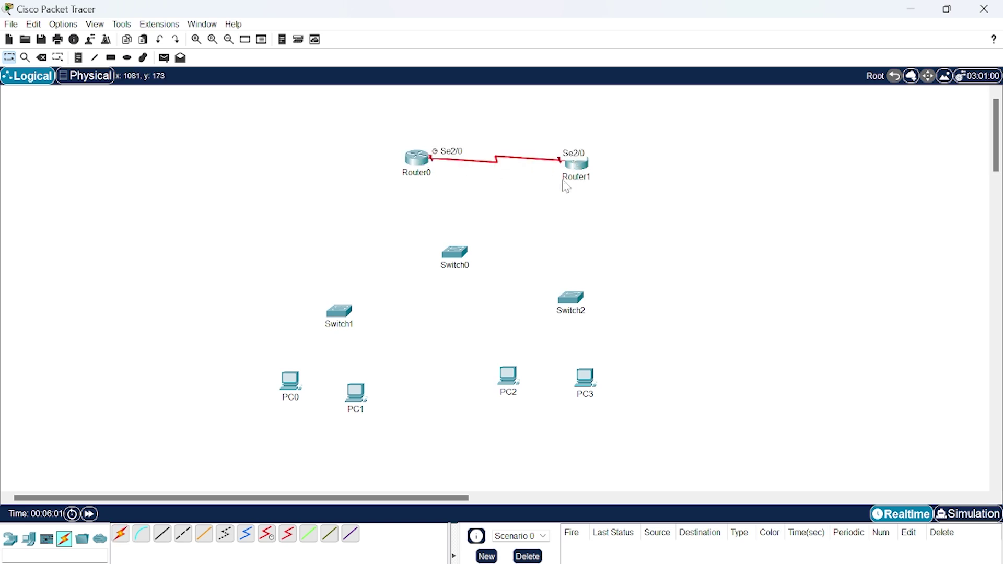
left_click(119, 536)
left_click(429, 180)
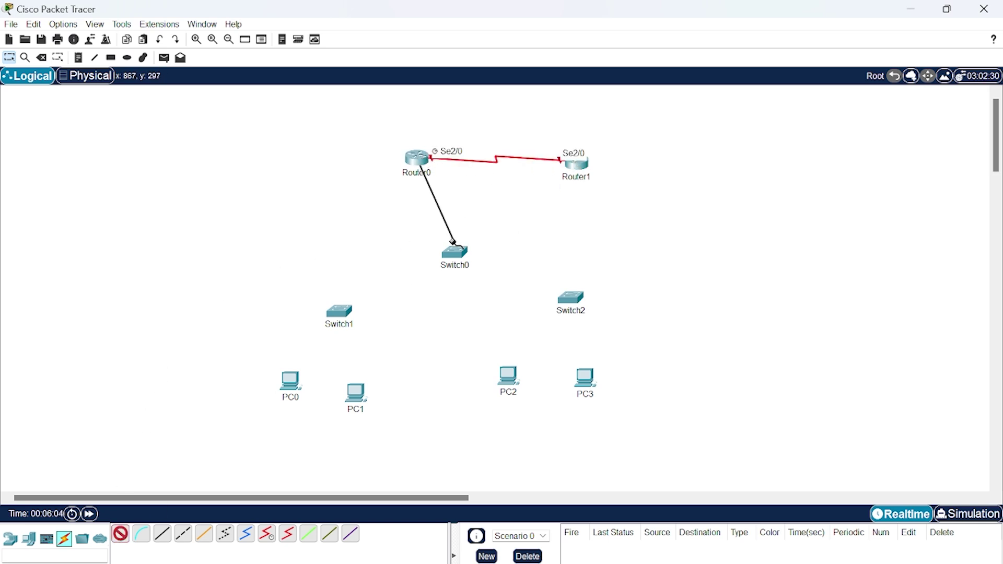
left_click(454, 252)
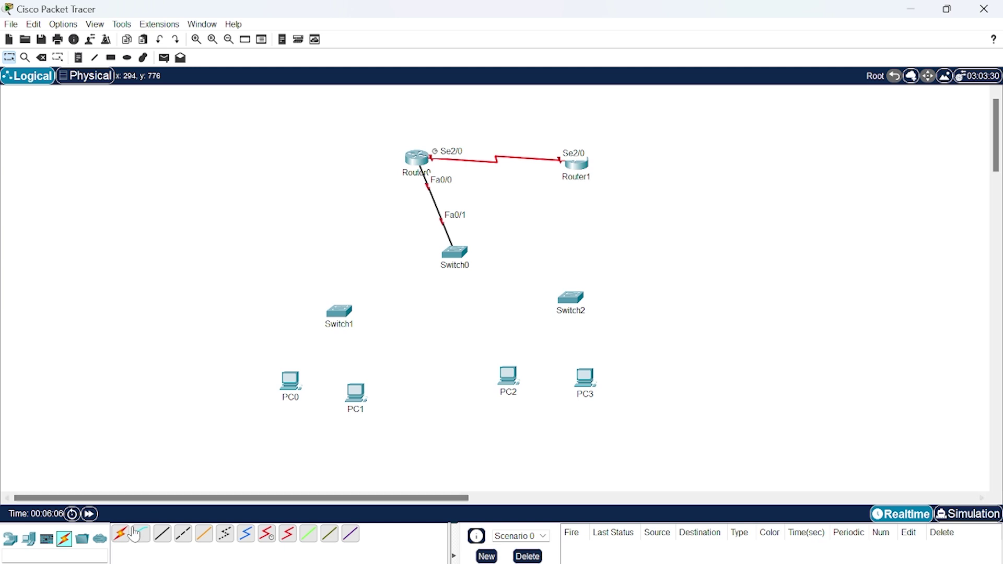
Connect Switch1 and Switch2 to the central Switch0 using automatically chosen connection types
left_click(119, 536)
left_click(339, 308)
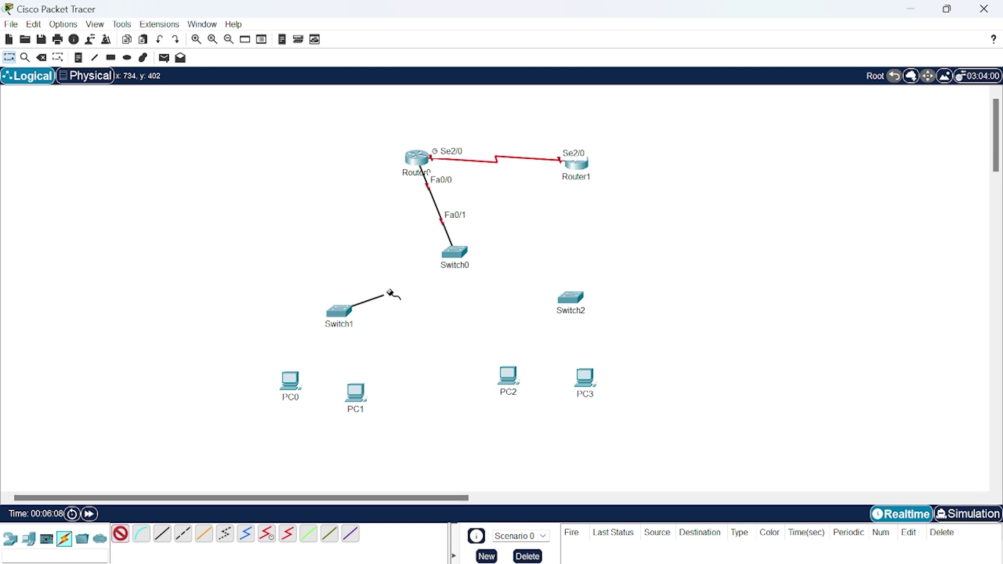
left_click(454, 253)
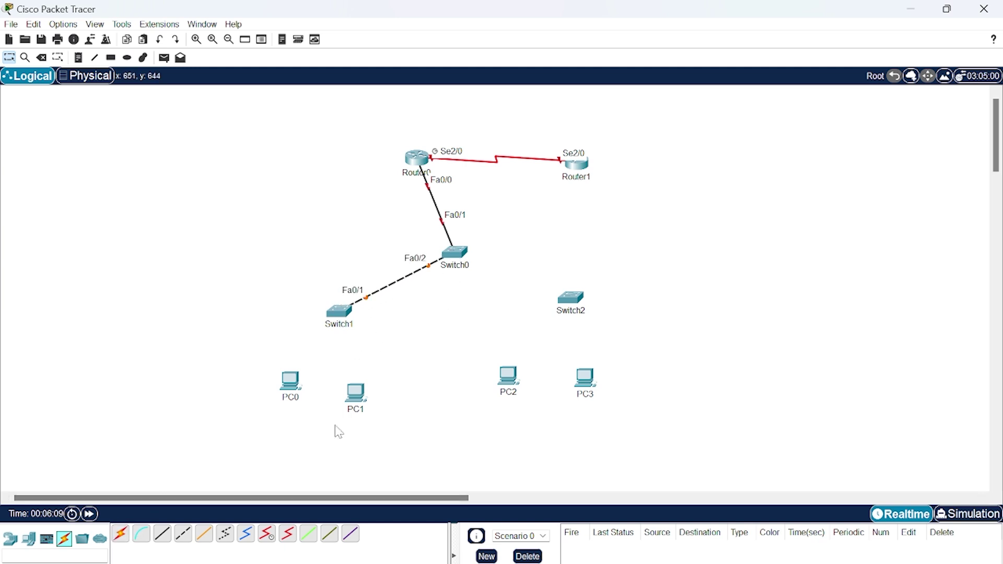
left_click(120, 534)
left_click(570, 298)
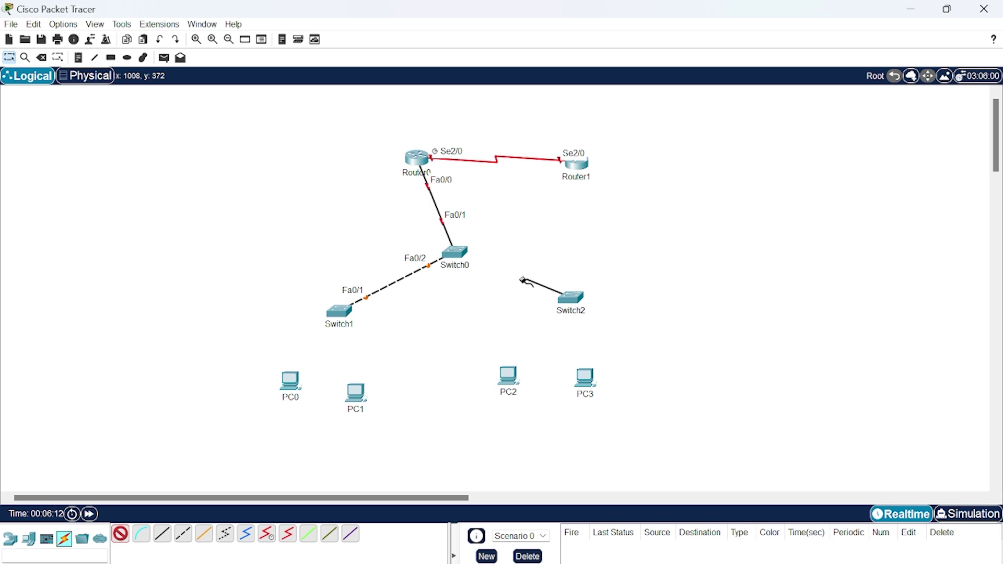
left_click(460, 253)
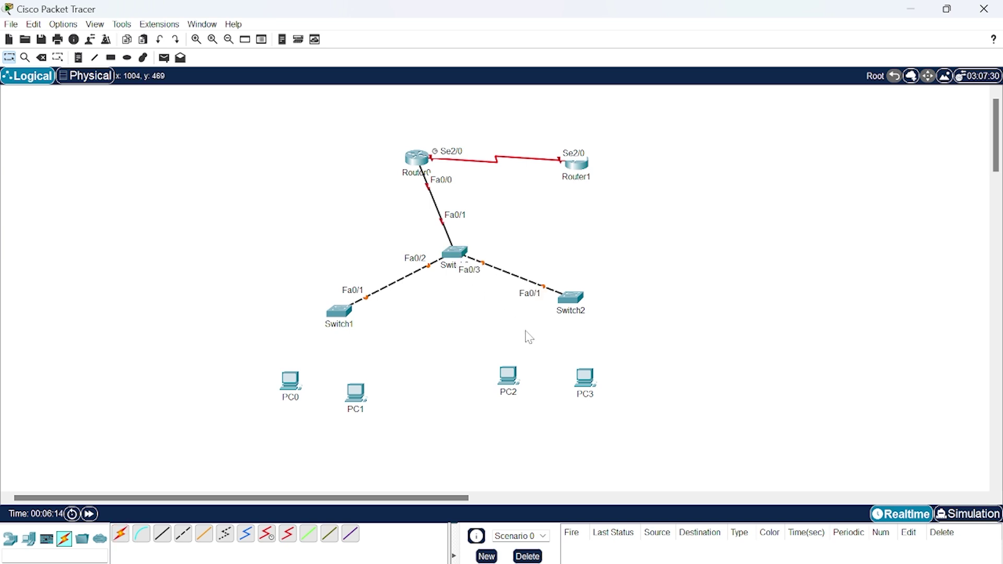
Connect PC0 and PC1 to Switch1 using automatically chosen connection types
left_click(120, 534)
left_click(294, 380)
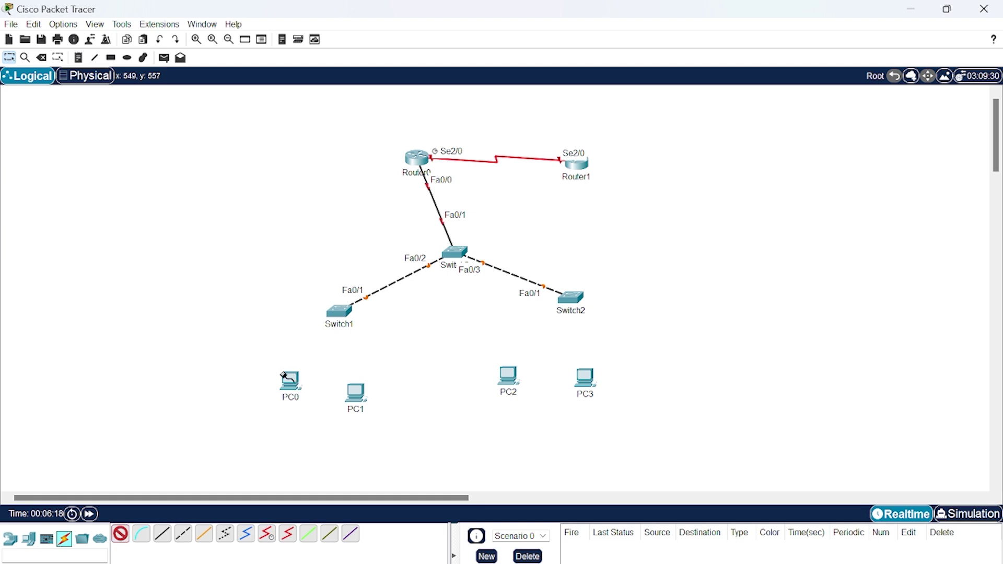
left_click(340, 313)
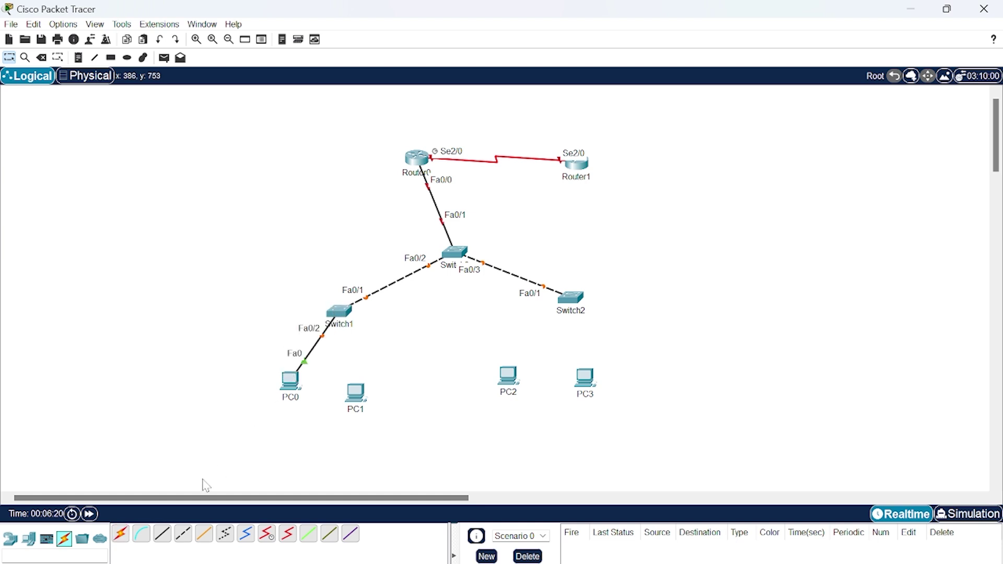
left_click(120, 534)
left_click(355, 393)
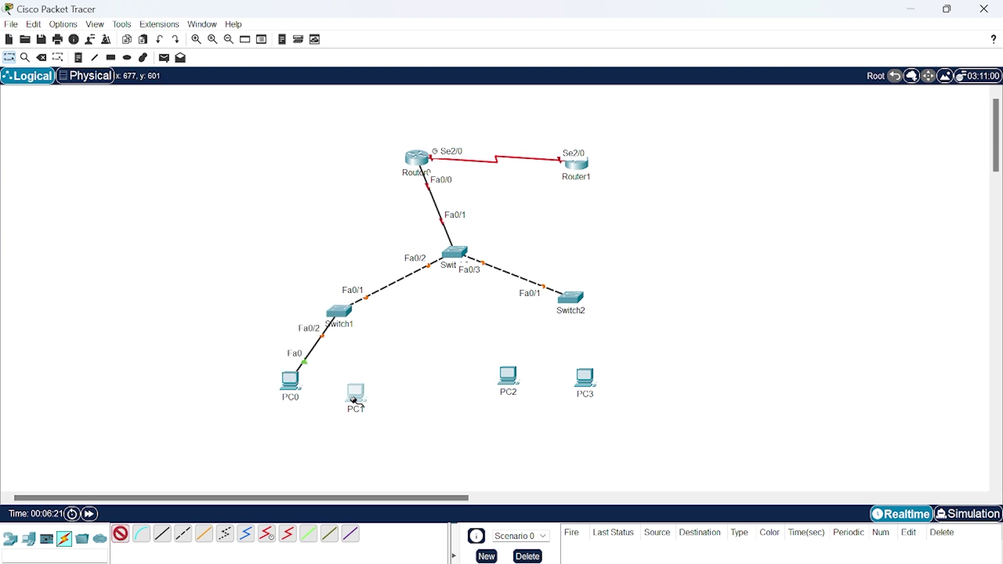
left_click(339, 312)
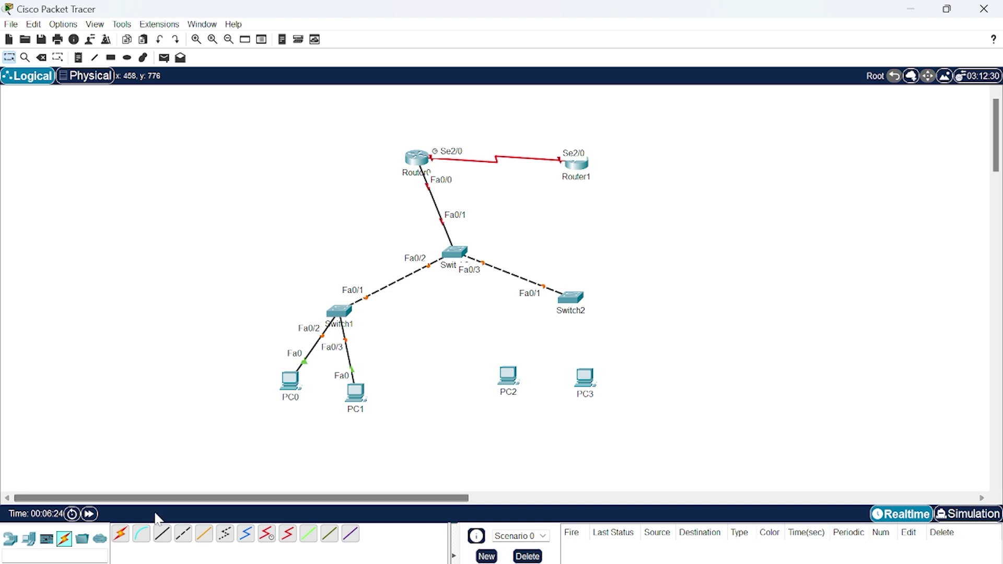
Connect PC2 and PC3 to Switch2 using automatically chosen connection types, and shift PC3 and Switch0 slightly to tidy the layout
left_click(120, 534)
left_click(508, 371)
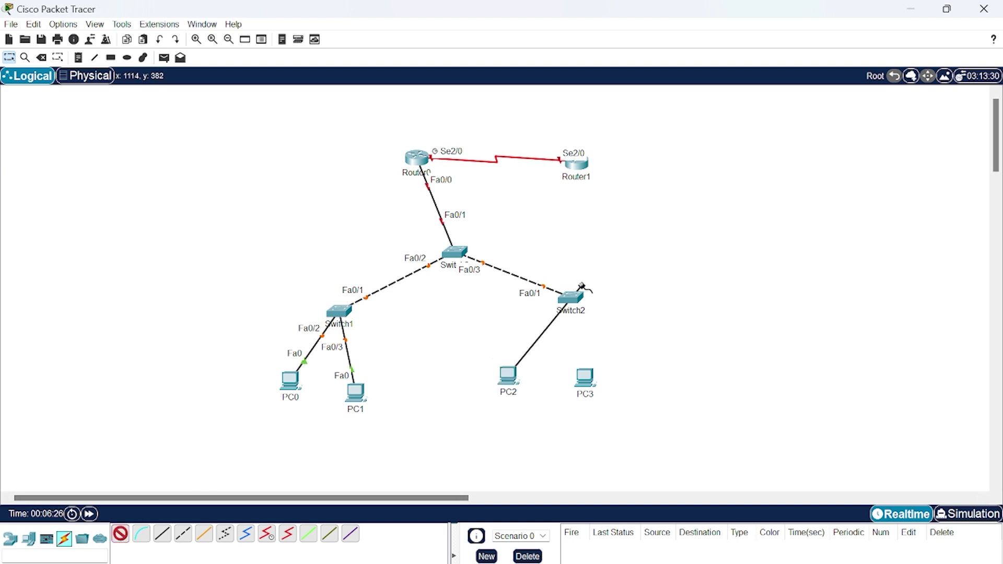
left_click(571, 297)
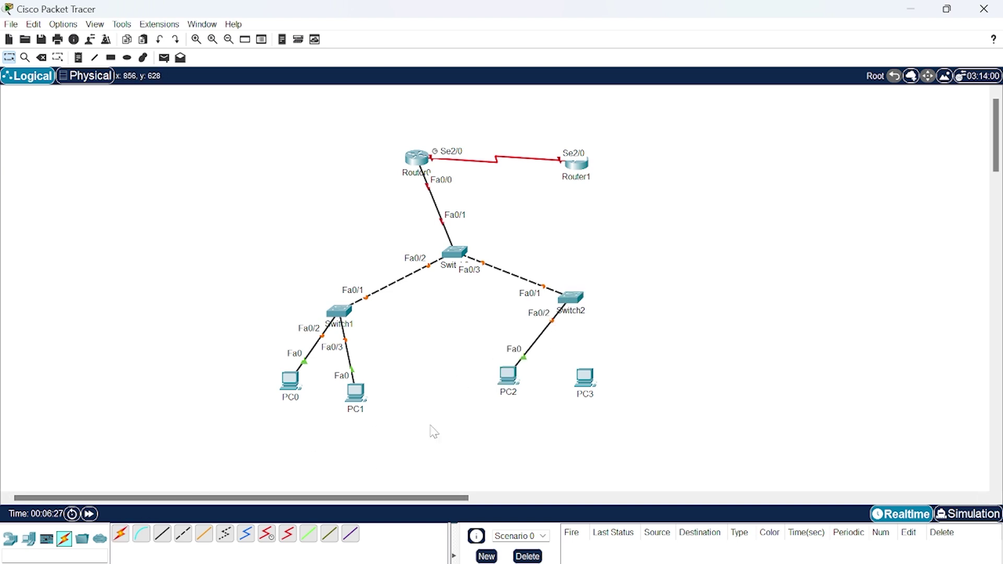
left_click(120, 534)
left_click(584, 377)
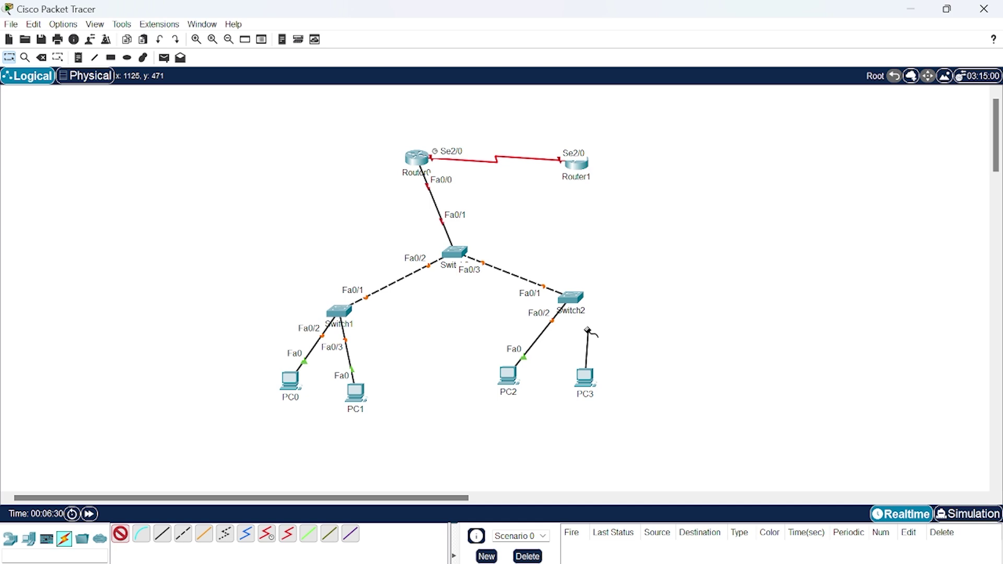
left_click(572, 298)
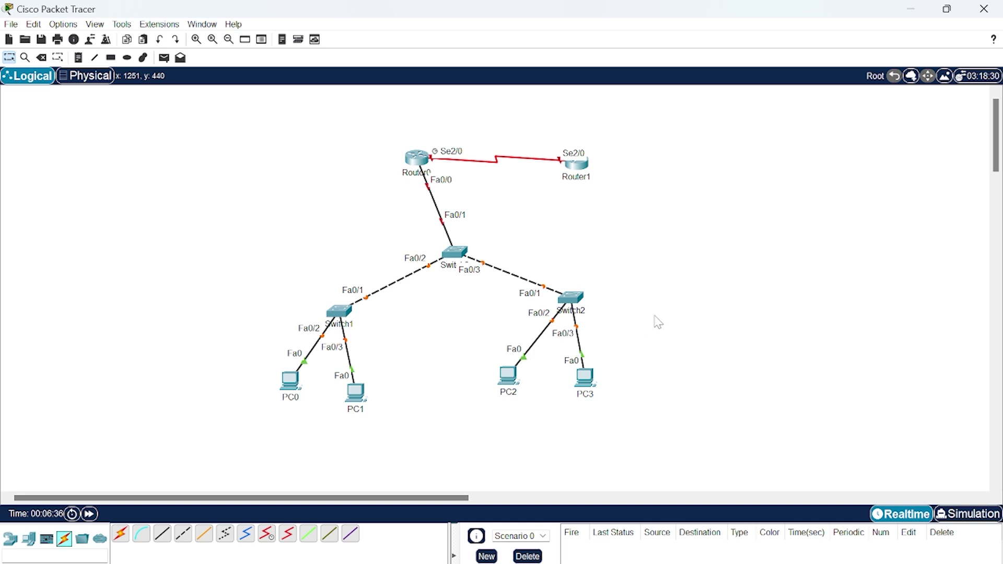
left_click_drag(599, 383, 637, 371)
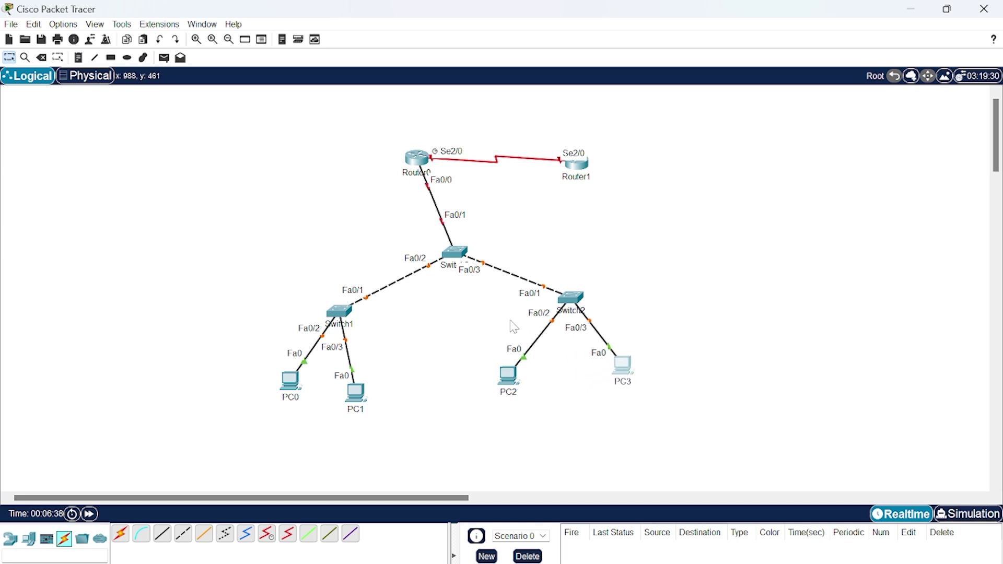
left_click_drag(454, 258, 443, 261)
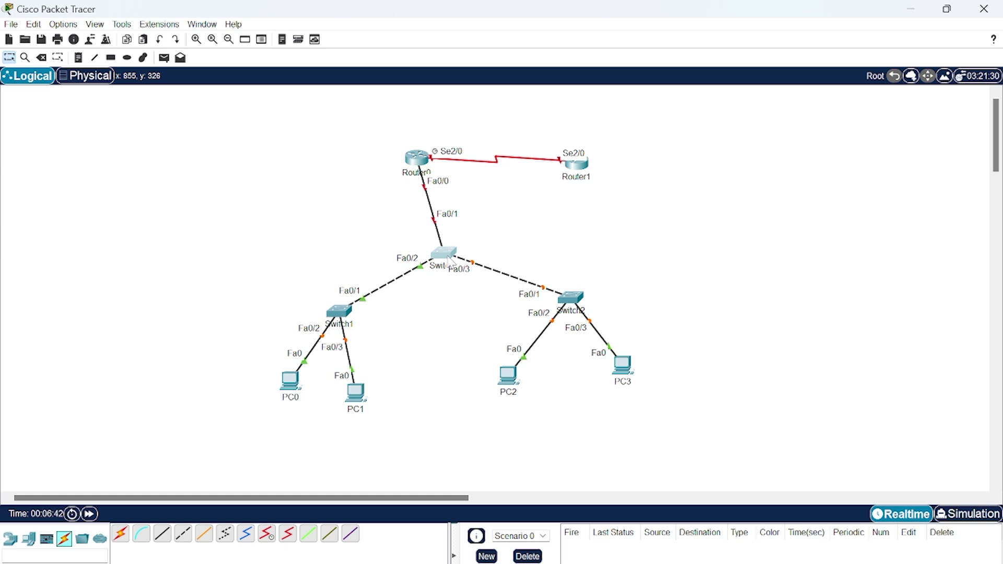
Add VLAN 10 named IT to Switch0's VLAN database
left_click(448, 259)
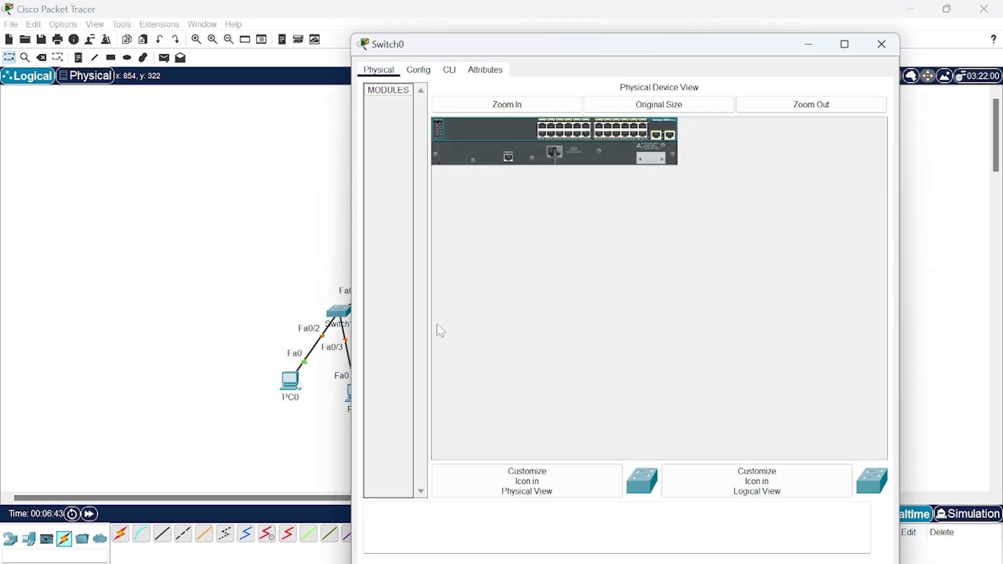
left_click(417, 71)
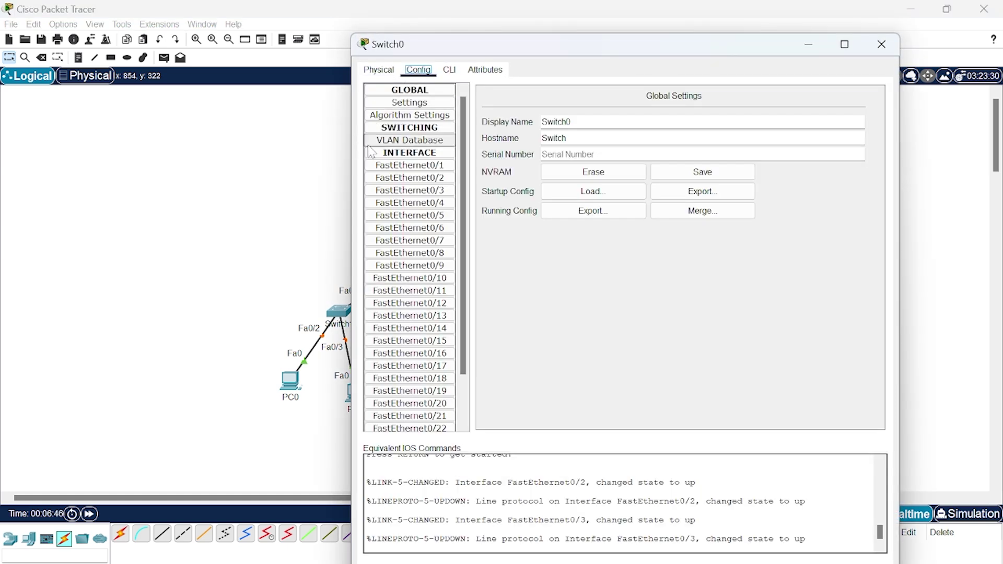
left_click(411, 140)
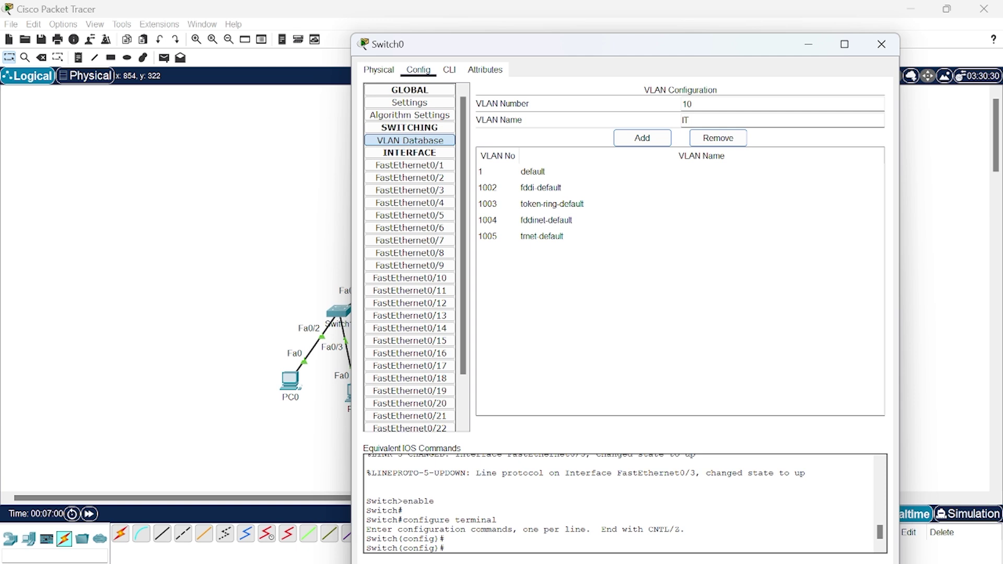
left_click(664, 142)
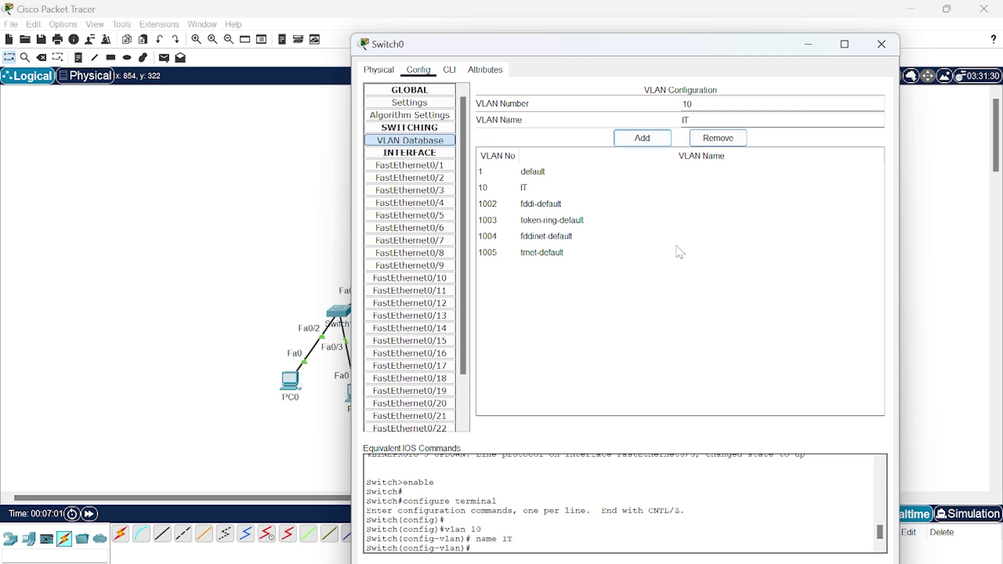
Add VLAN 20 named keuangan to Switch0's VLAN database
left_click(737, 103)
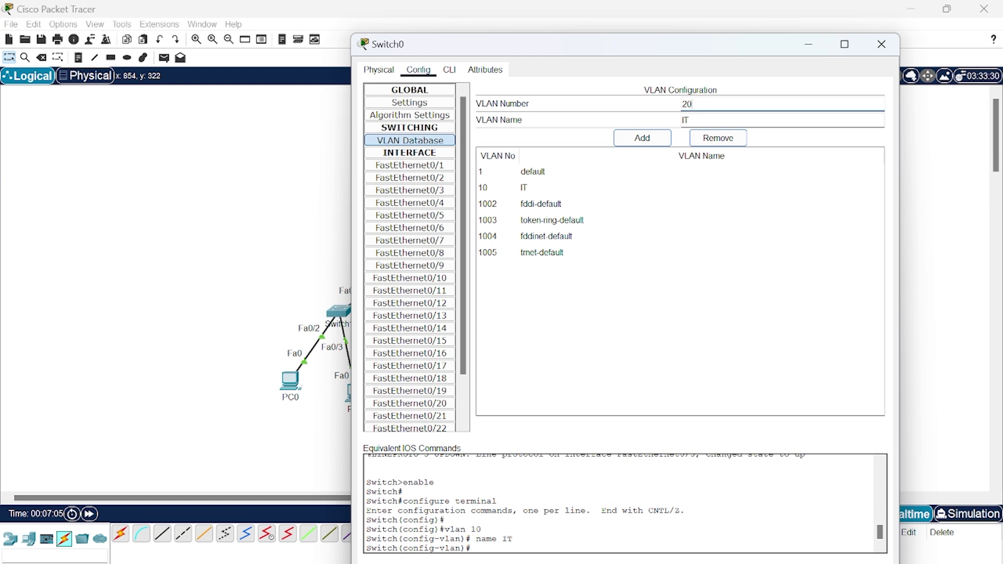
left_click(690, 121)
key("BackSpace")
key("BackSpace")
type("keuangan")
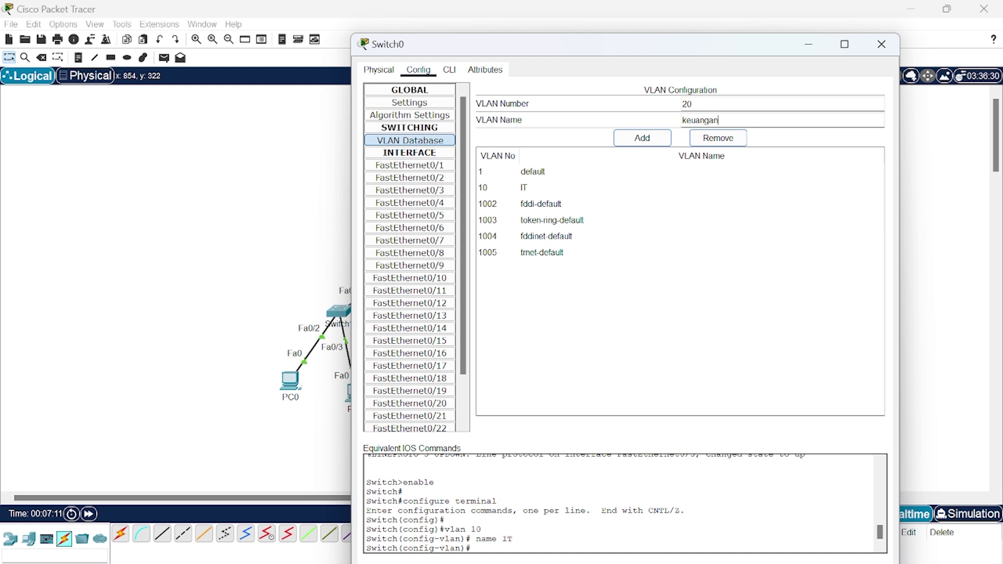
left_click(643, 138)
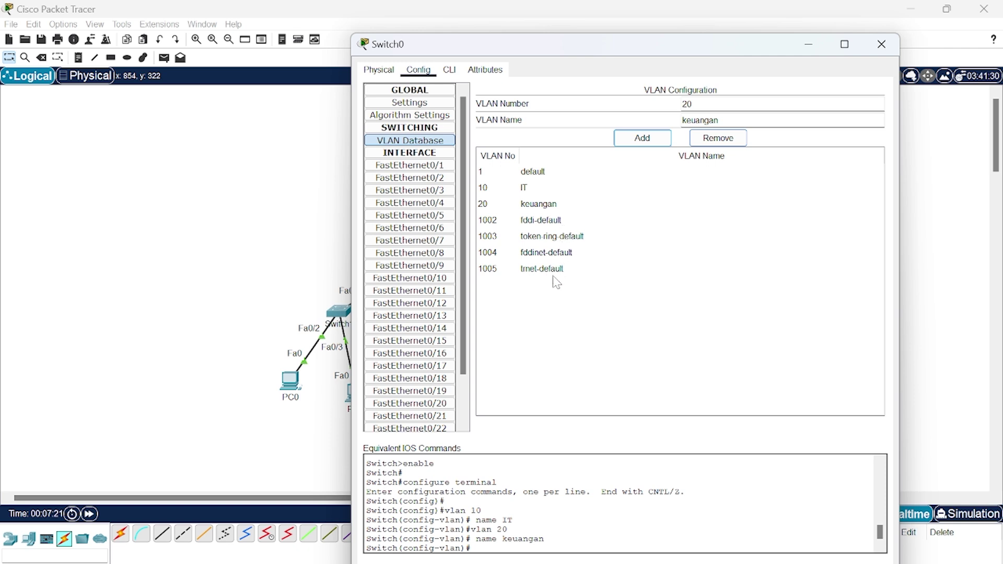
Set Switch0's FastEthernet0/1 interface to Trunk mode and move its window aside to uncover the topology
left_click(423, 166)
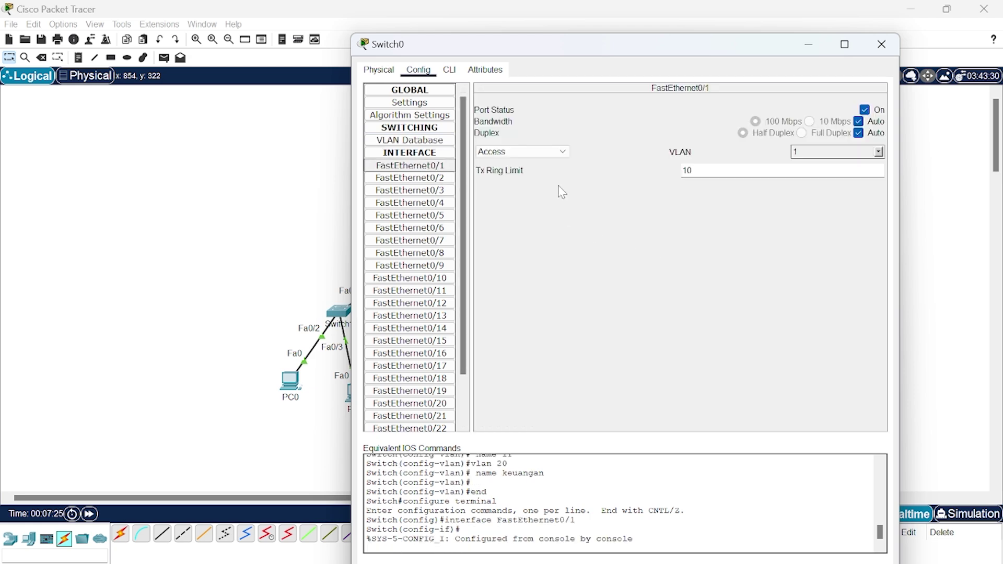
left_click(559, 152)
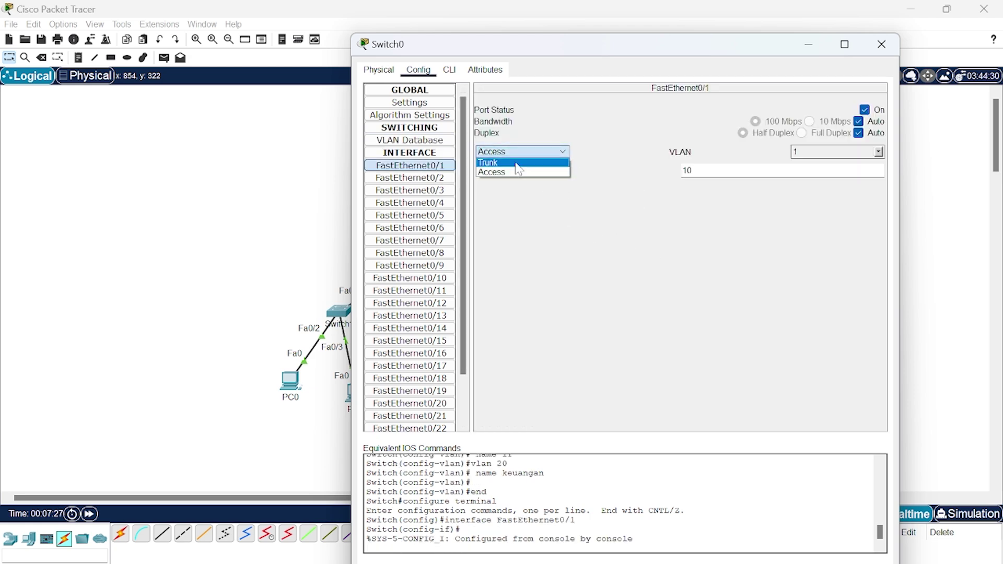
left_click(520, 162)
left_click_drag(444, 43, 575, 80)
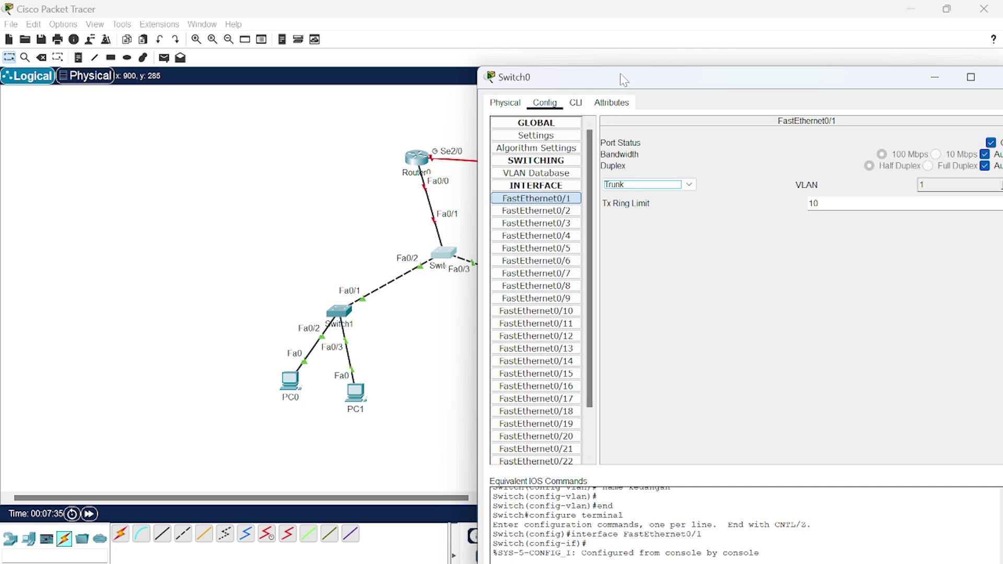
left_click_drag(620, 73, 721, 121)
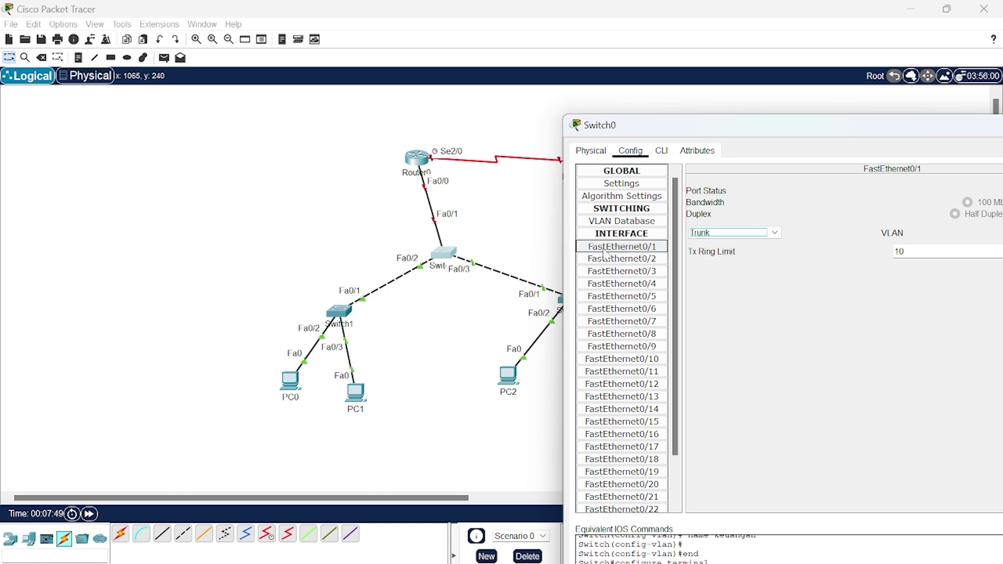
Set Switch0's FastEthernet0/2 and FastEthernet0/3 interfaces to Trunk mode, then recheck its interface settings and leave the configuration
left_click(617, 260)
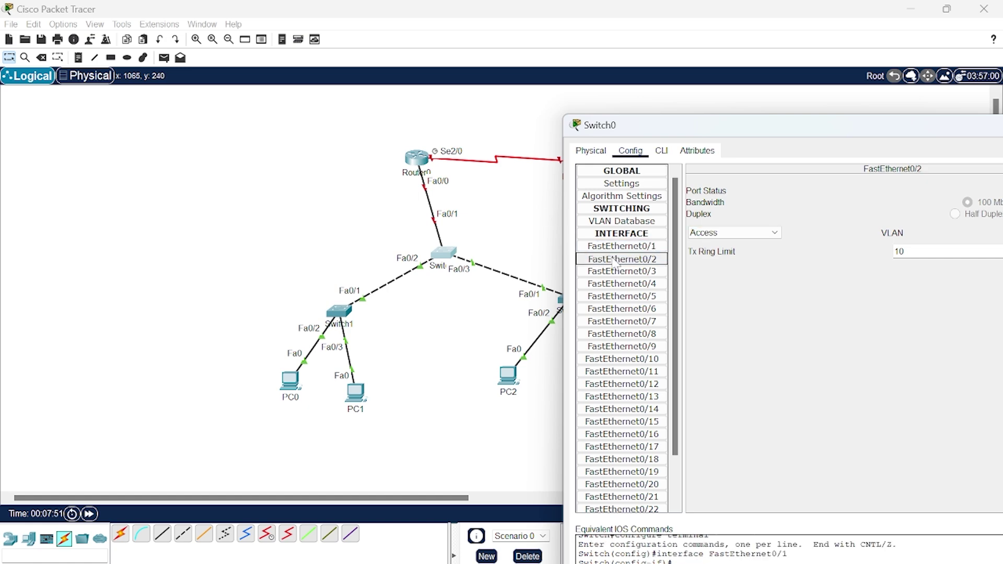
left_click_drag(723, 135, 697, 119)
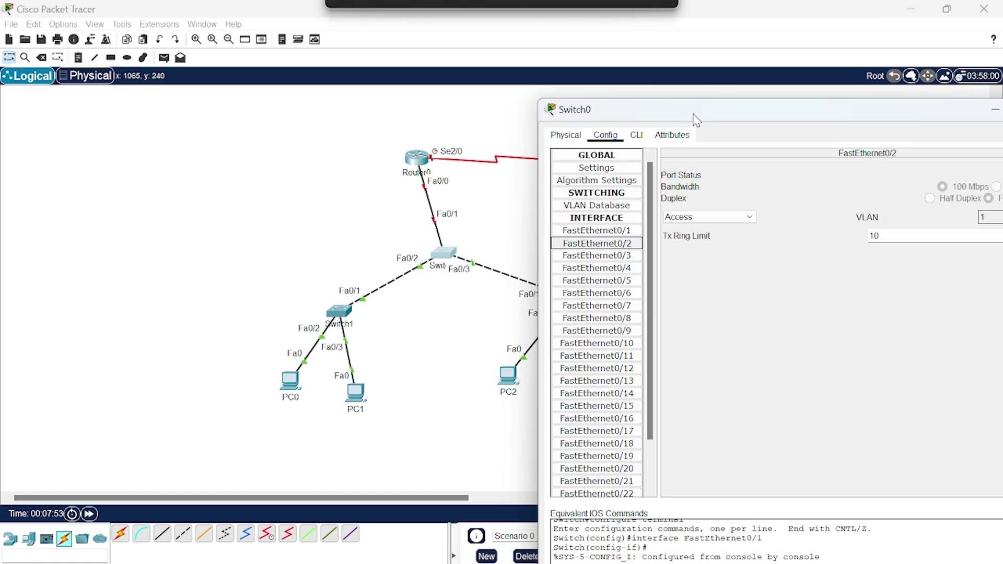
left_click(734, 217)
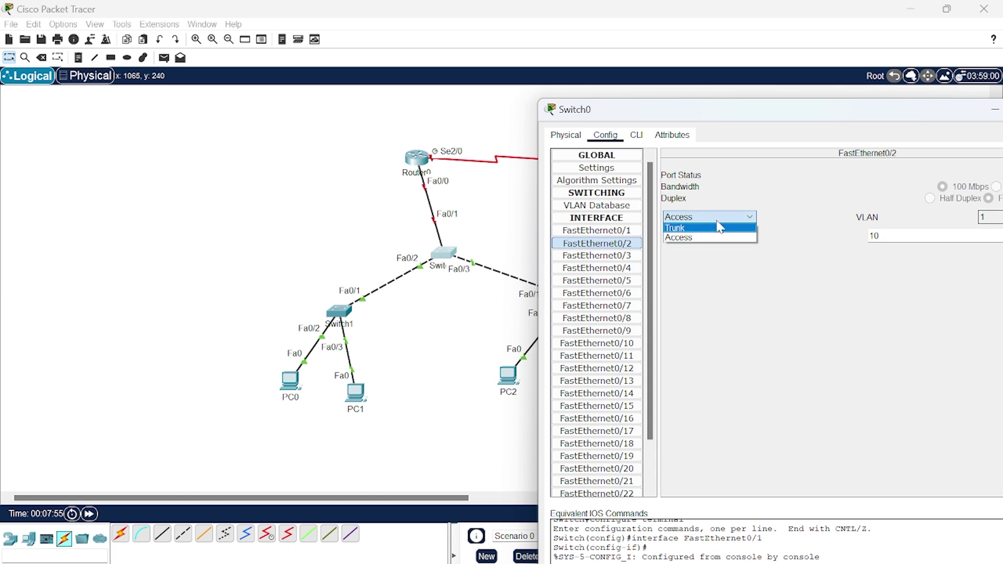
left_click(716, 228)
left_click(633, 256)
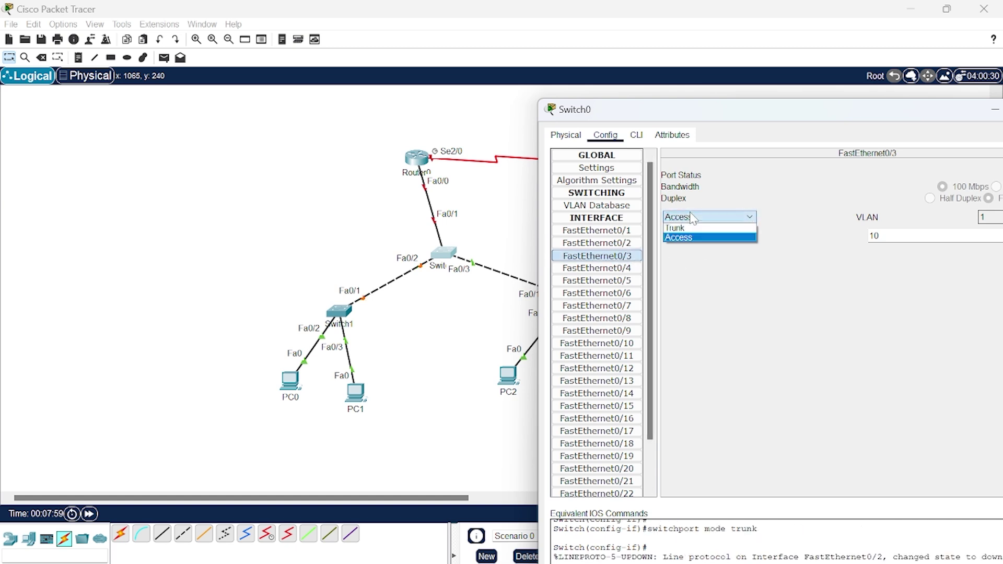
left_click(694, 229)
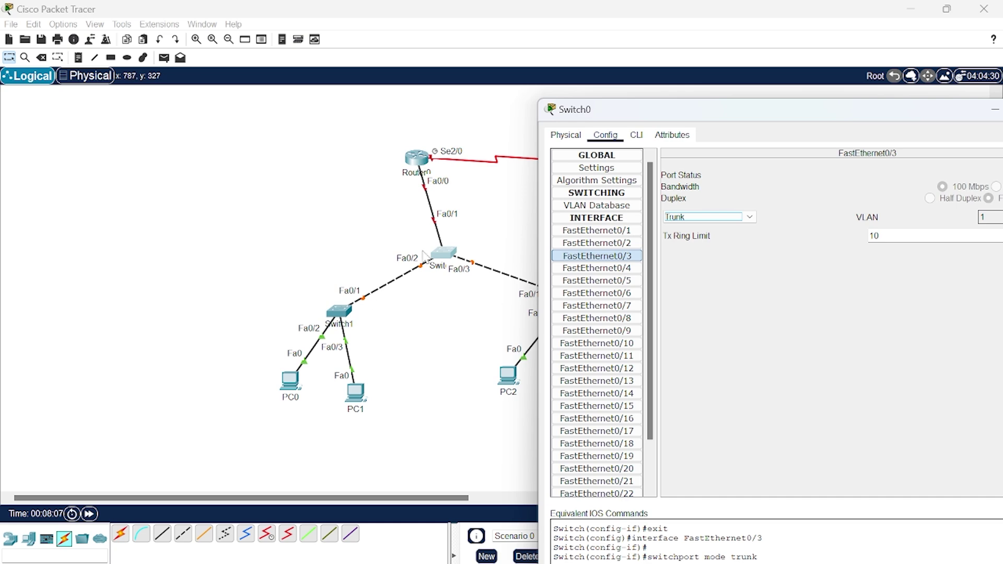
left_click_drag(591, 112, 469, 122)
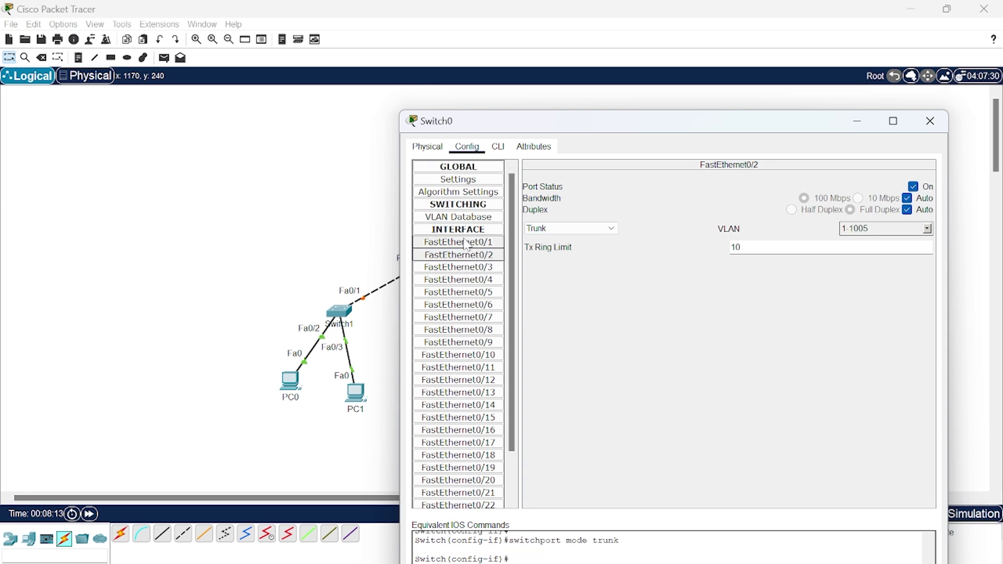
left_click(464, 256)
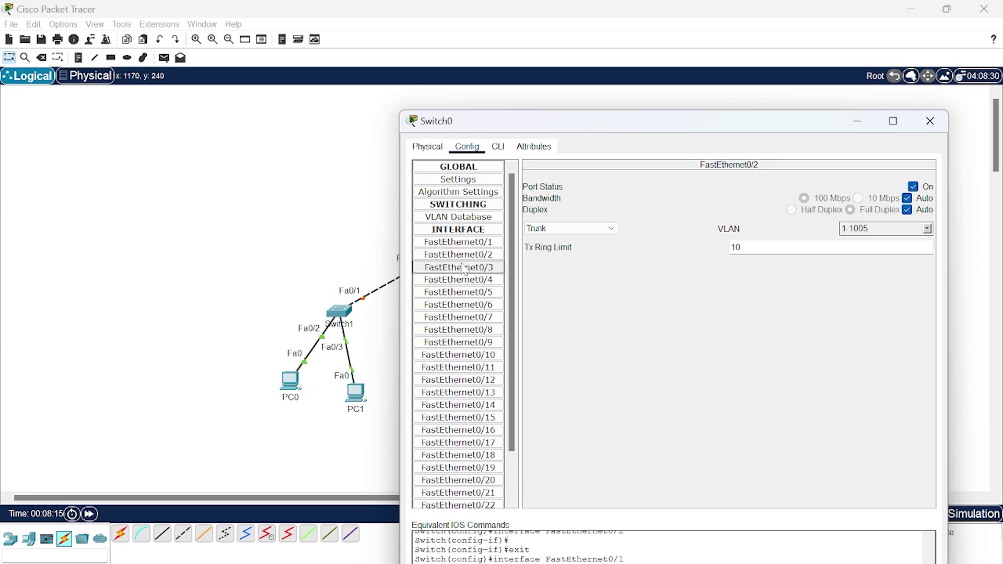
left_click(316, 226)
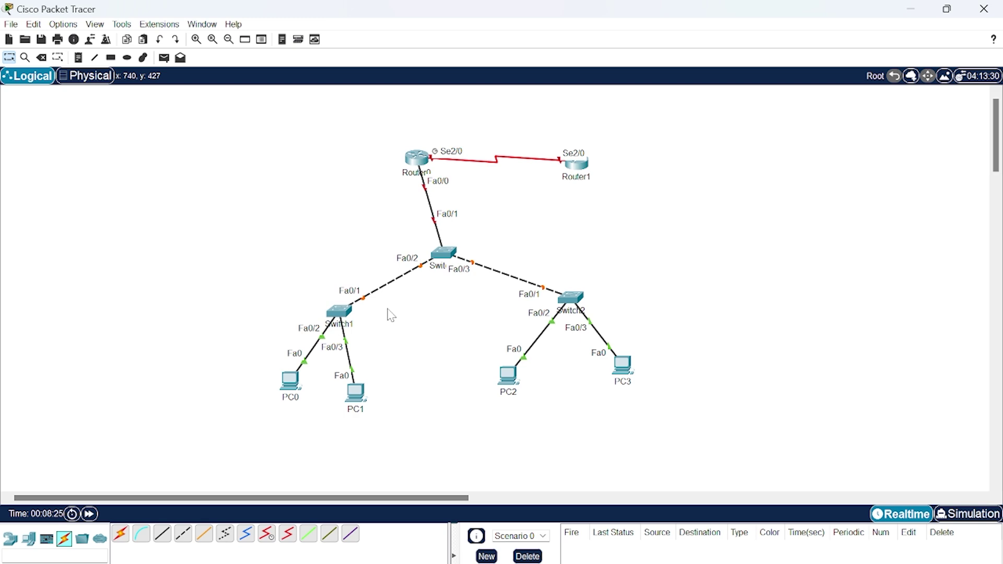
Add VLAN 10 named IT to Switch1's VLAN database
left_click(337, 313)
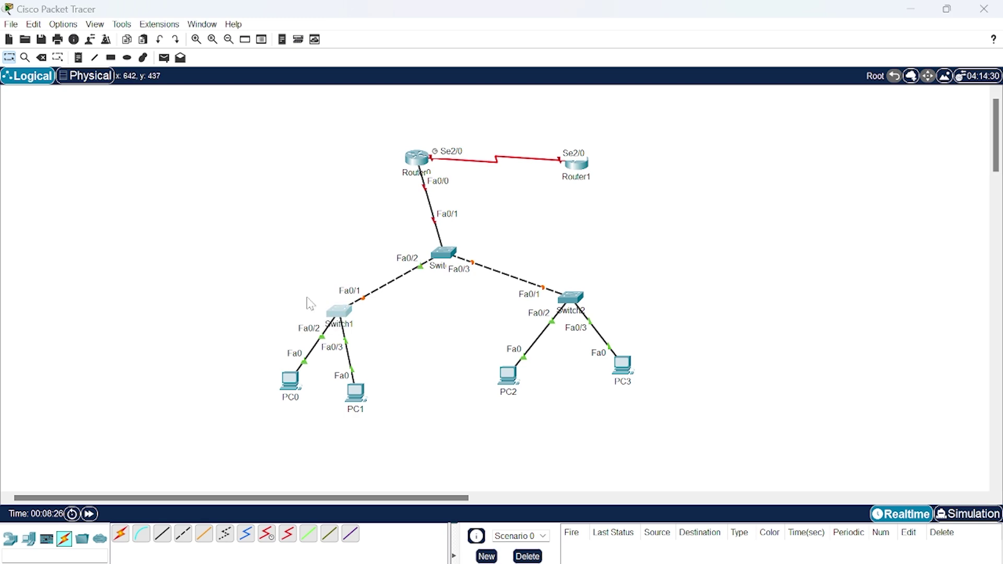
left_click(418, 69)
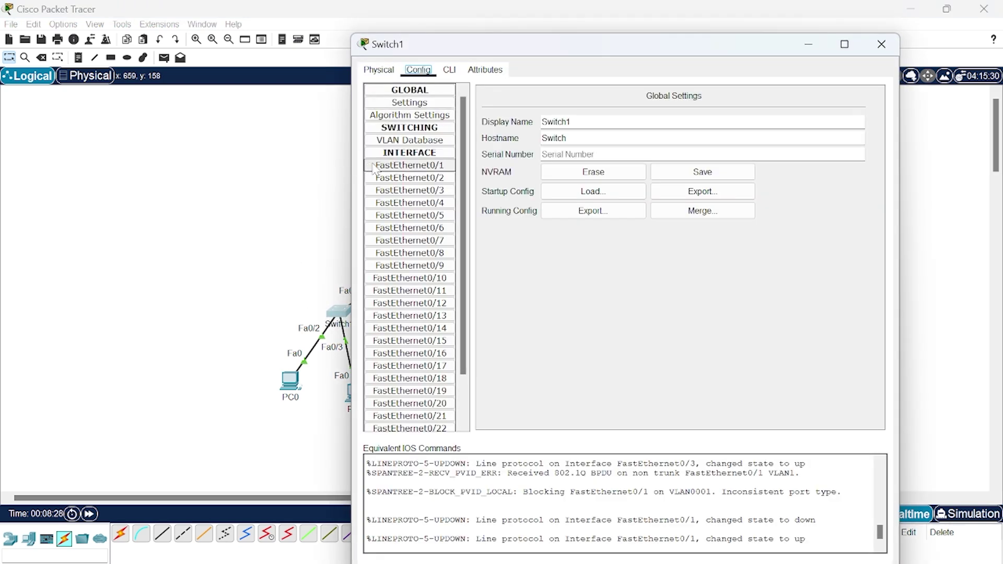
left_click(409, 140)
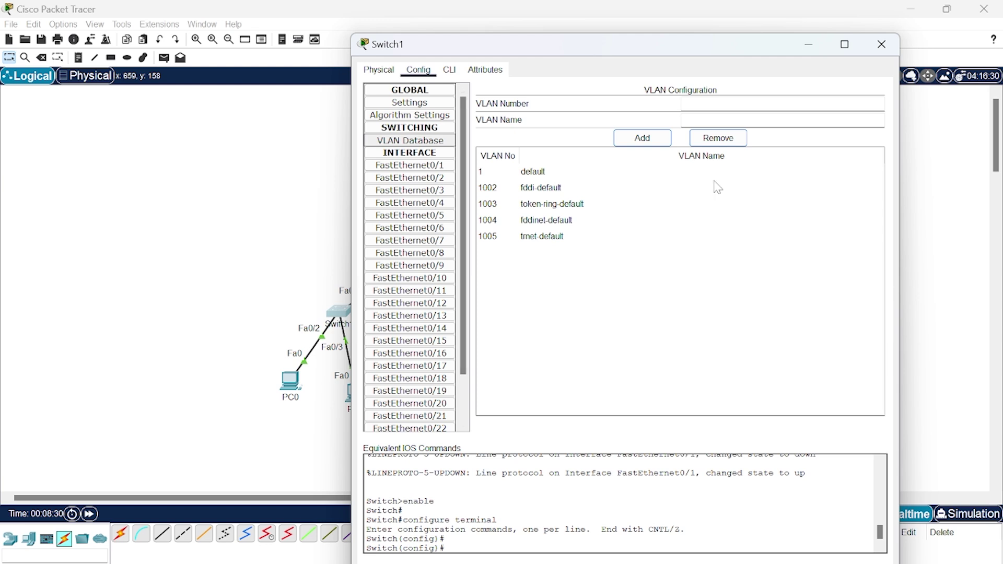
left_click(682, 104)
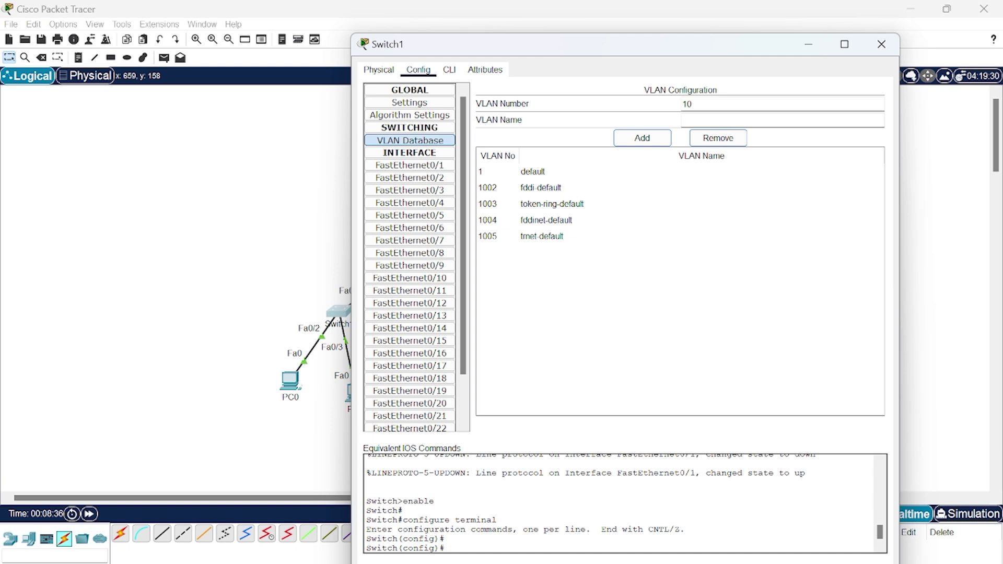
left_click(668, 137)
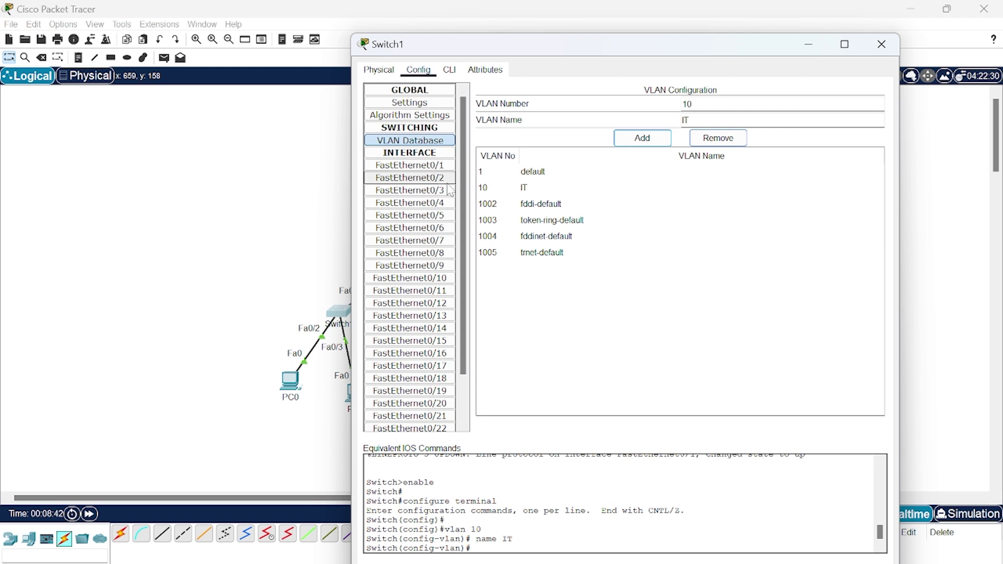
Check the port mode of Switch1's FastEthernet0/1 and assign access port FastEthernet0/2 to VLAN 10 (IT)
left_click(427, 165)
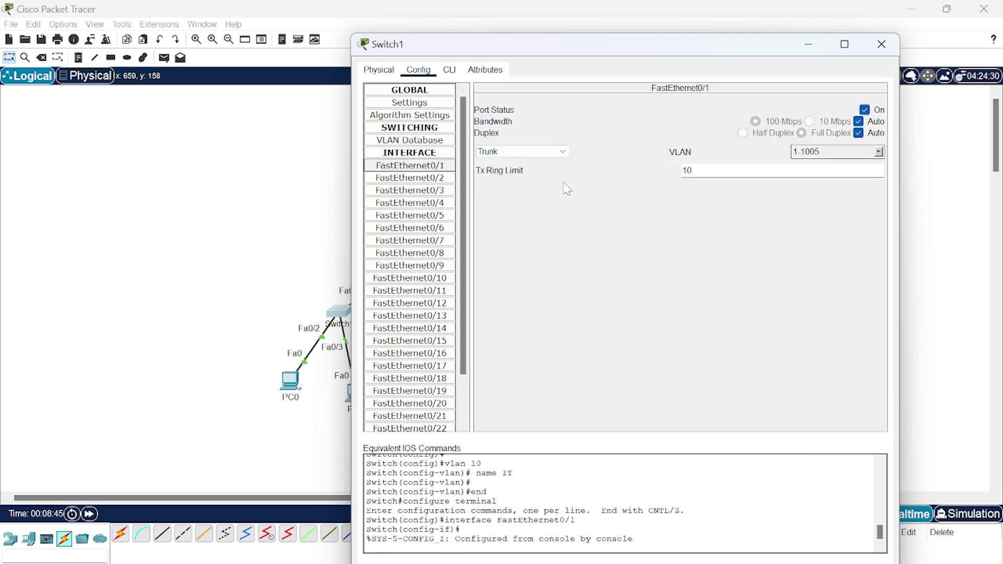
left_click(438, 183)
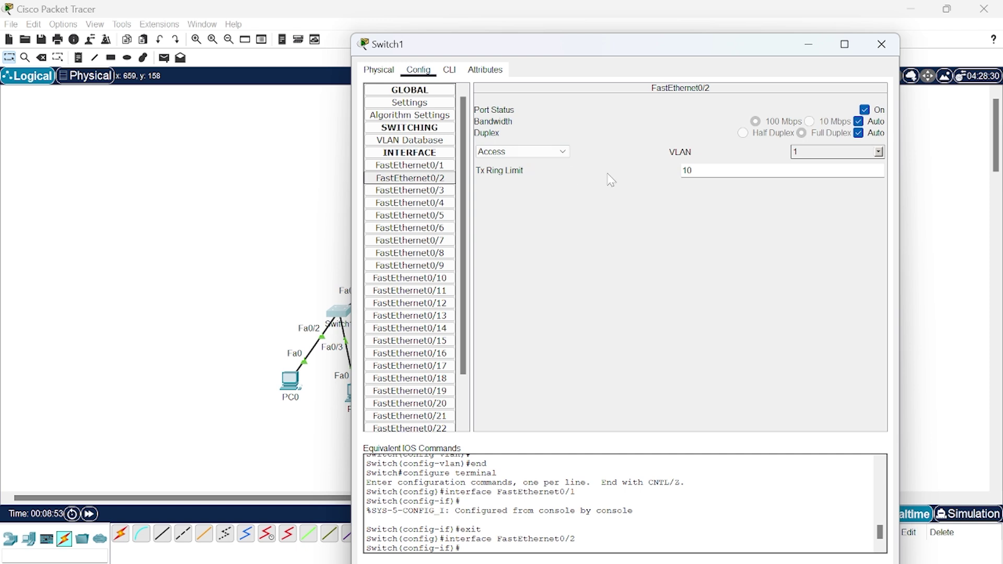
left_click(815, 154)
left_click(878, 153)
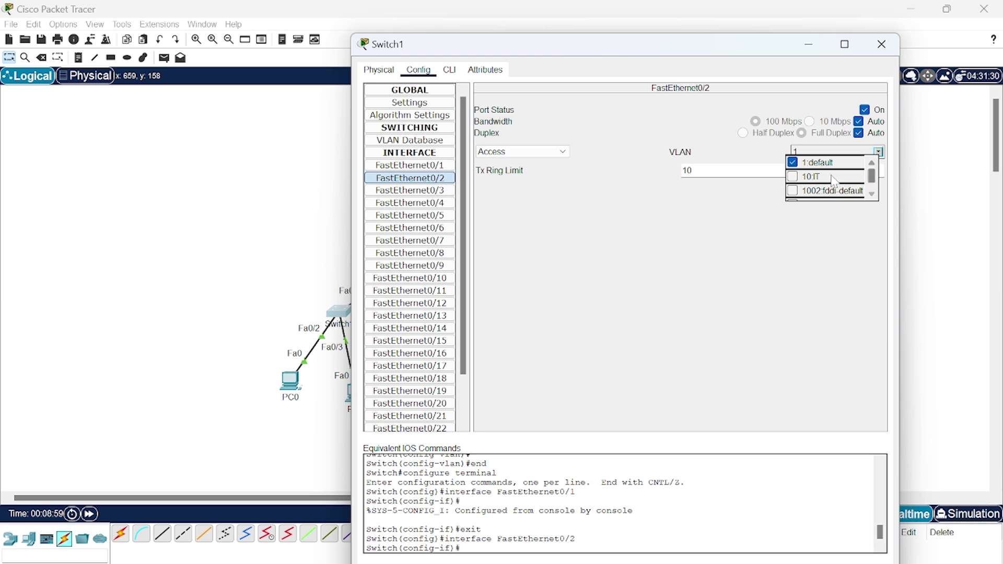
left_click(802, 178)
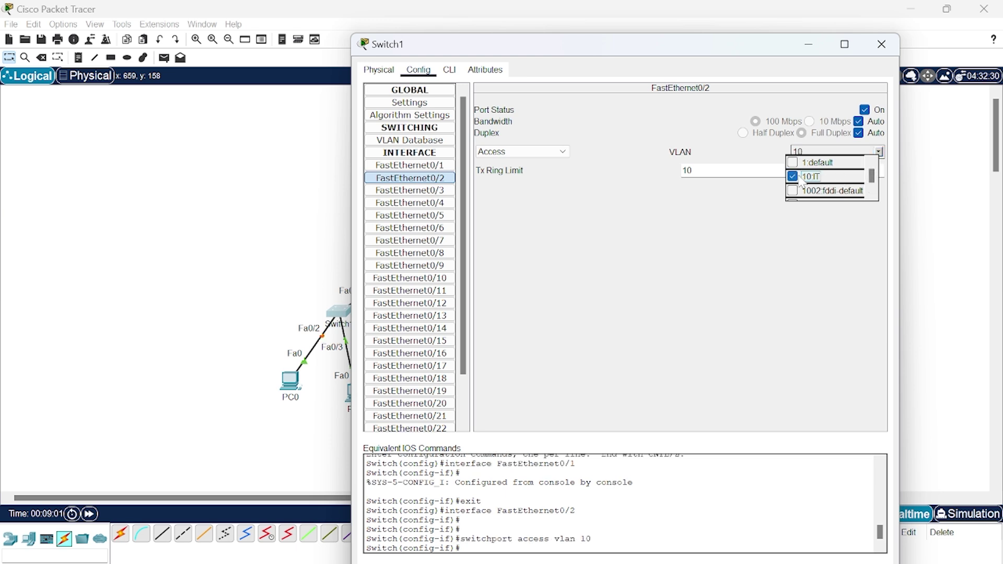
left_click(722, 228)
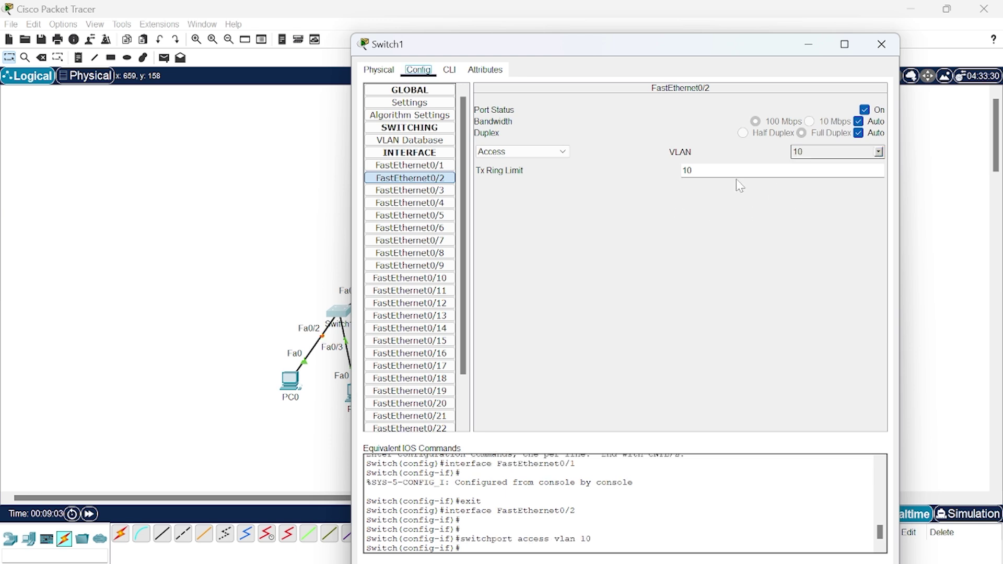
Assign Switch1's access port FastEthernet0/3 to VLAN 10 (IT) and leave the switch's configuration
left_click(411, 190)
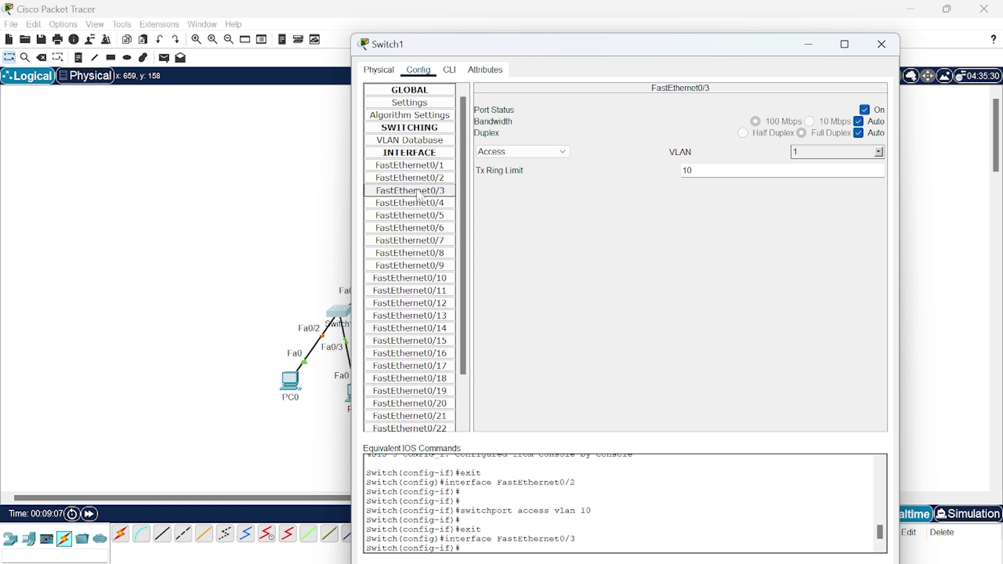
left_click(880, 152)
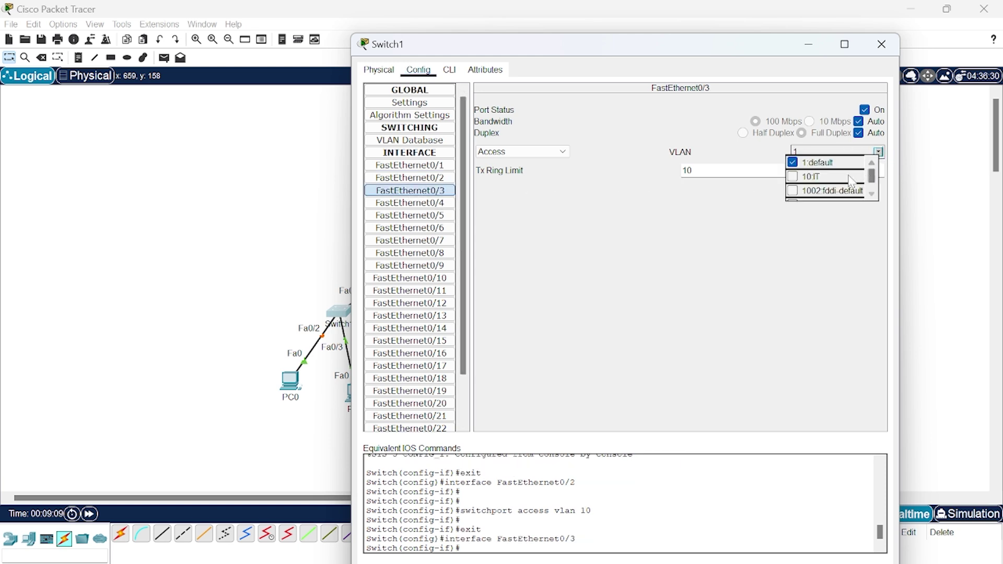
left_click(795, 177)
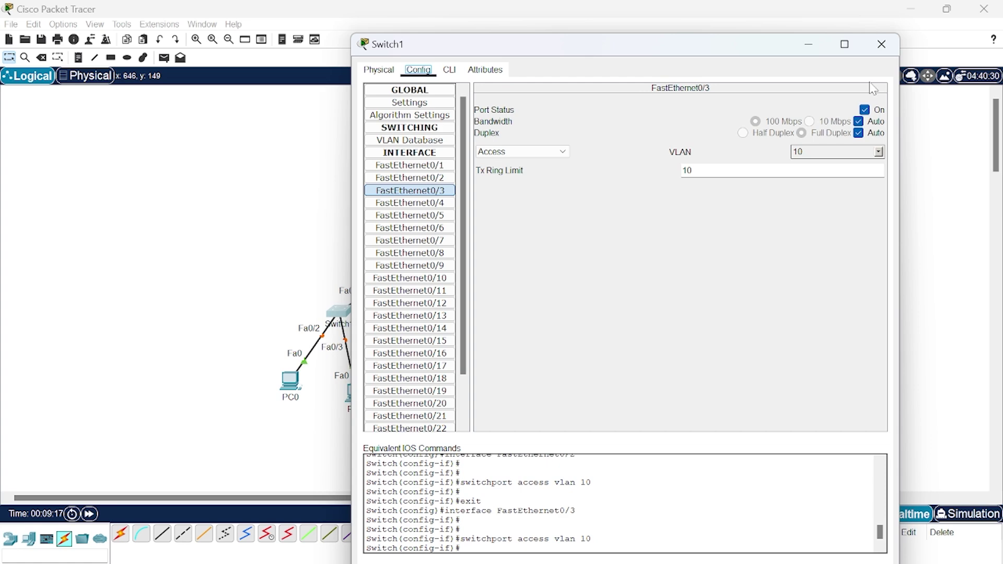
left_click(882, 43)
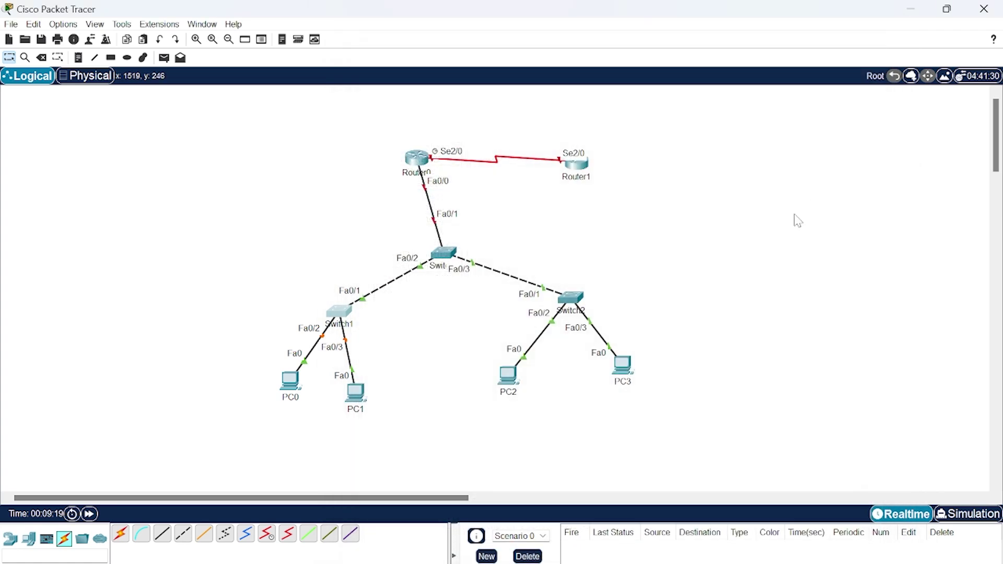
Add VLAN 20 named keuangan to Switch2's VLAN database
left_click(570, 298)
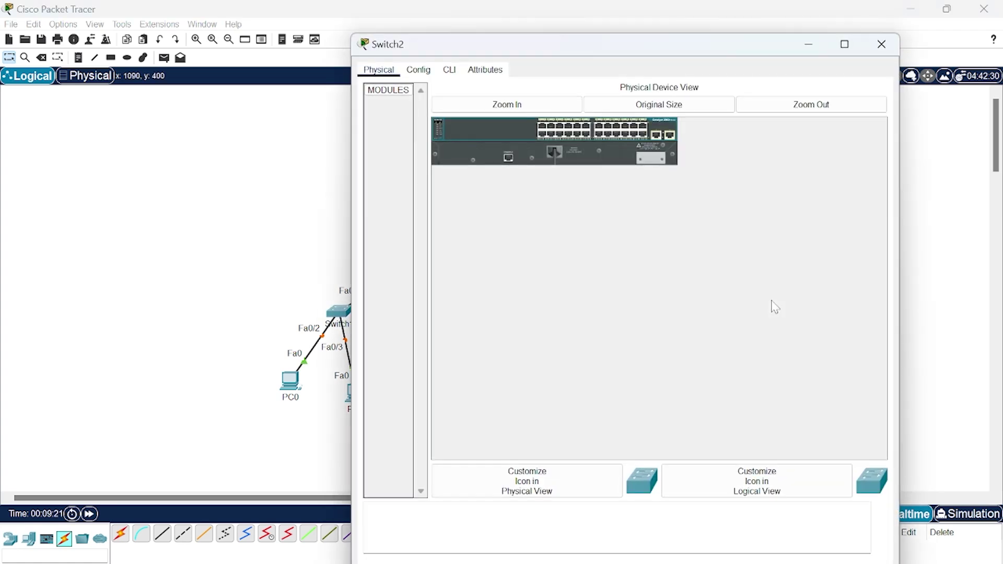
left_click(427, 73)
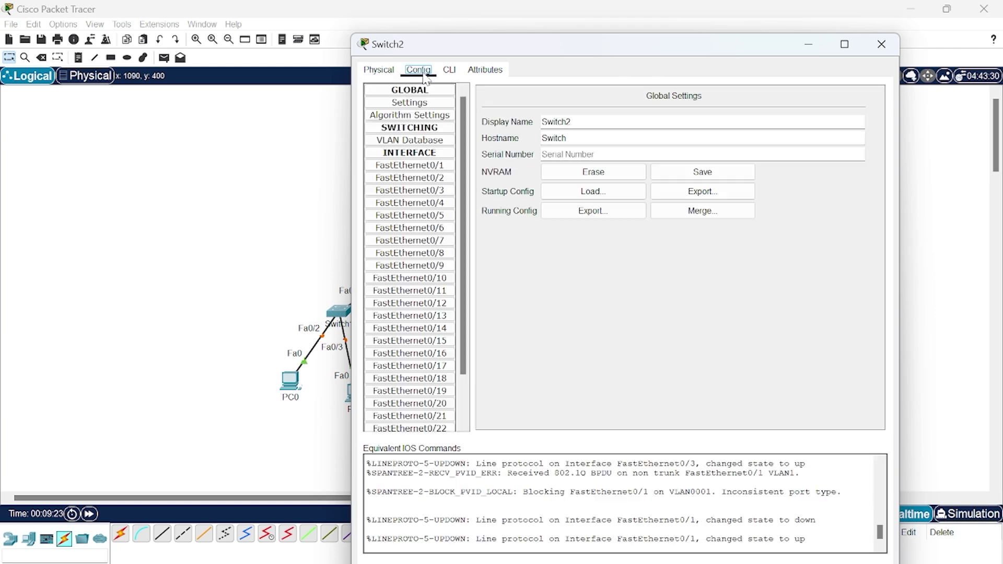
left_click(445, 141)
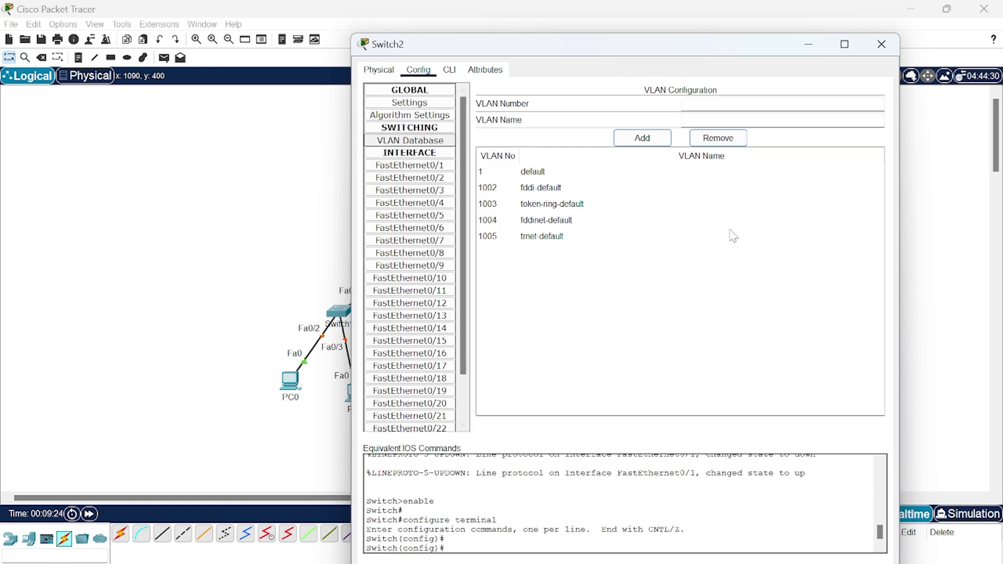
left_click(753, 107)
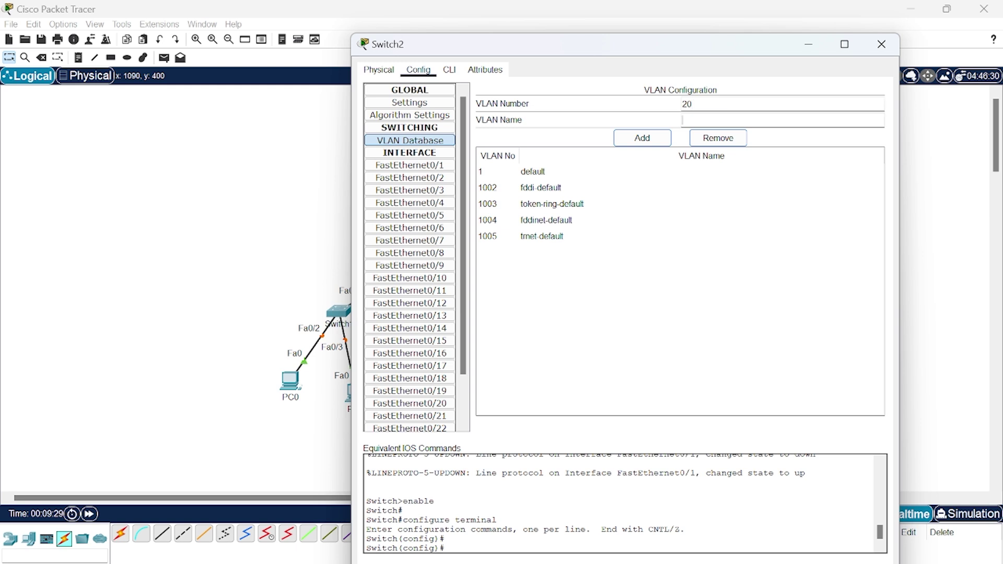
key("Tab")
type("keu")
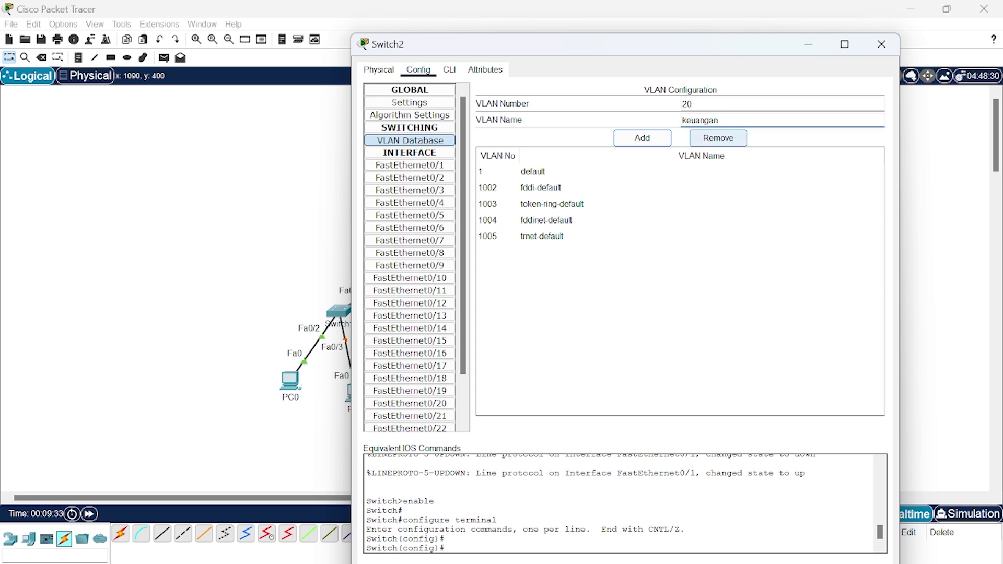
left_click(659, 142)
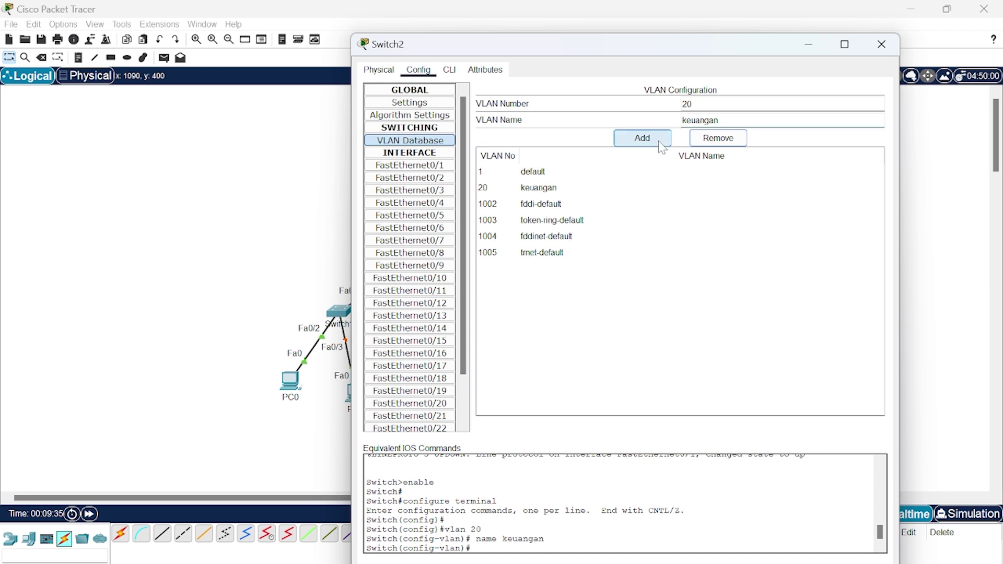
left_click(435, 165)
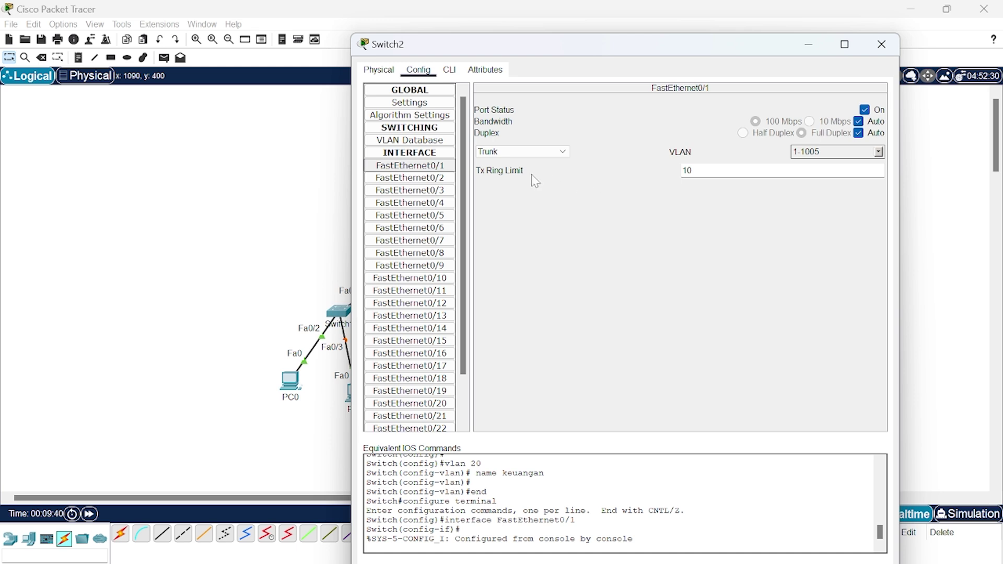
double_click(713, 169)
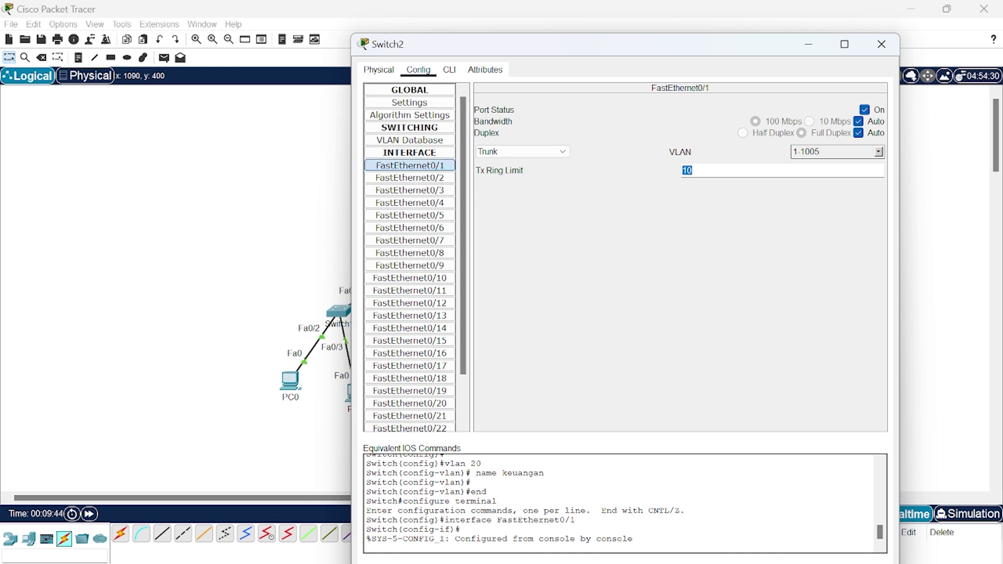
type("20")
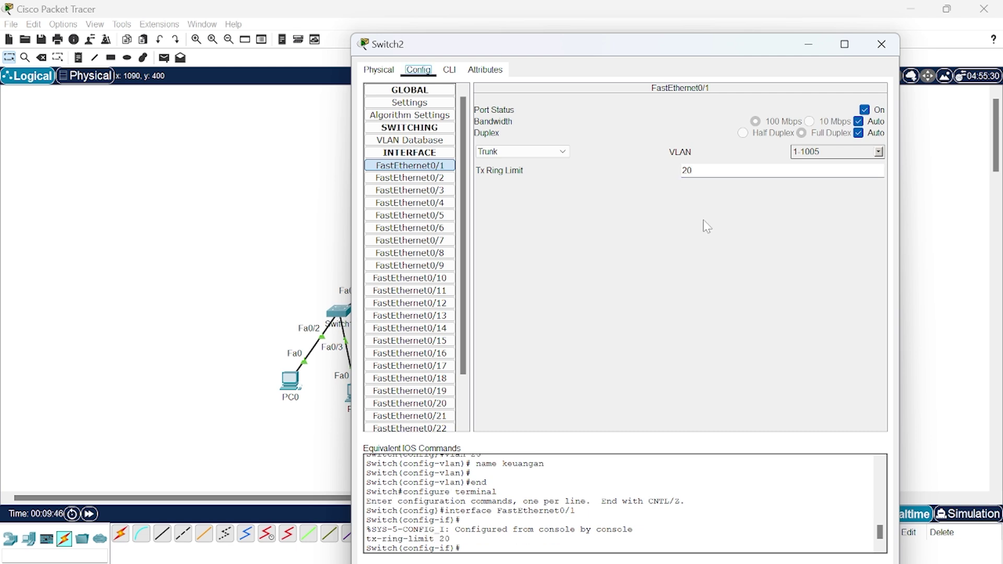
left_click(448, 179)
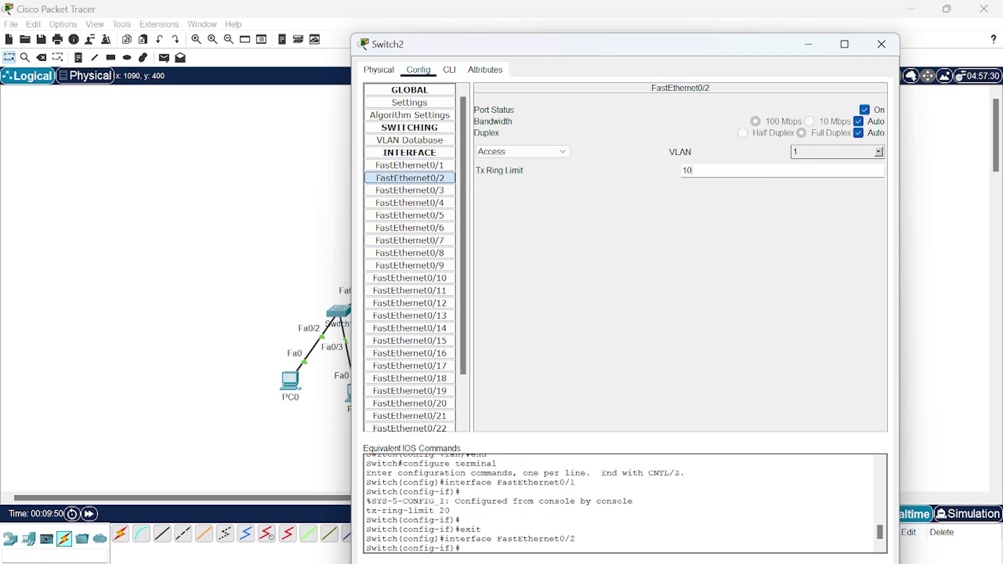
left_click(692, 170)
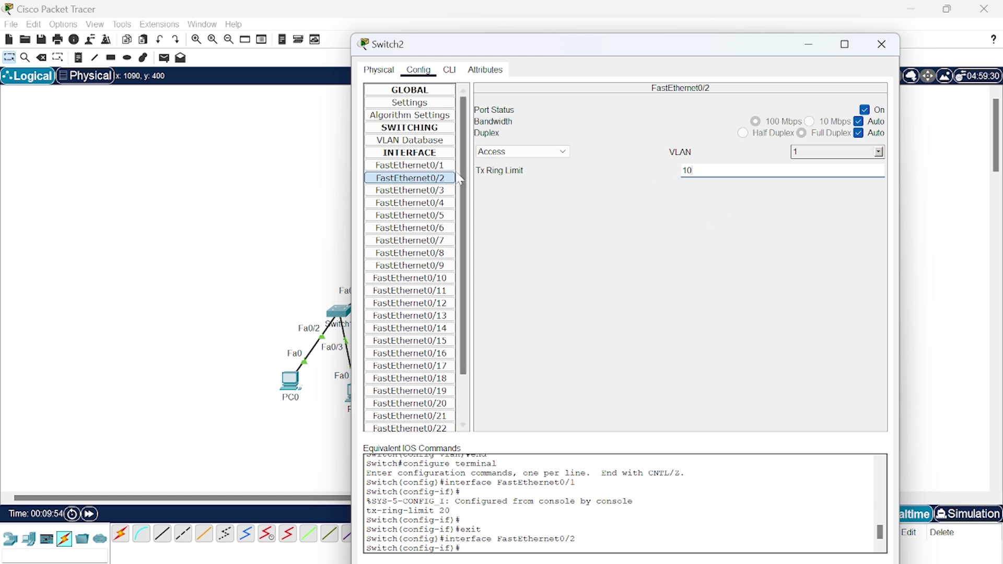
left_click(448, 166)
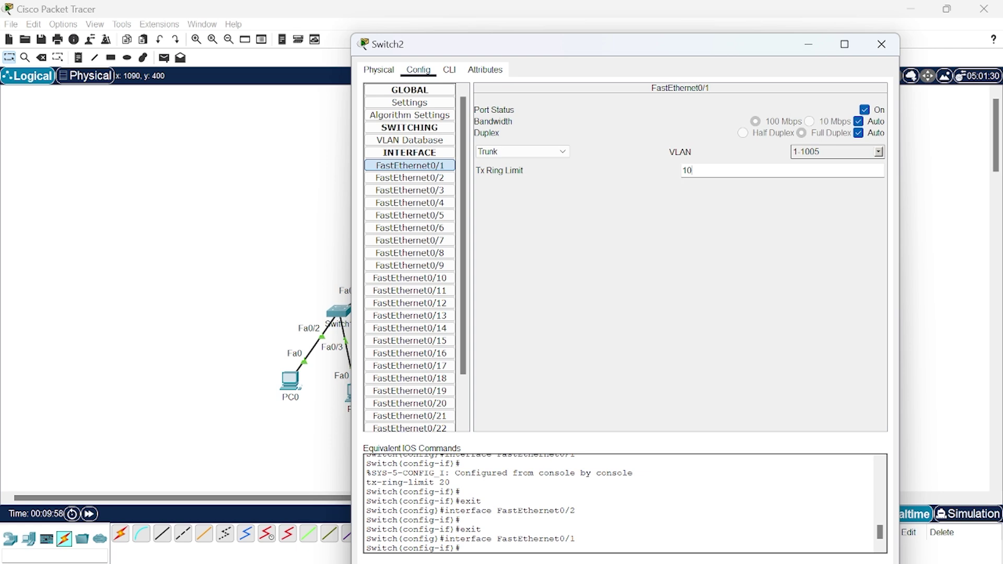
type("10")
key("Return")
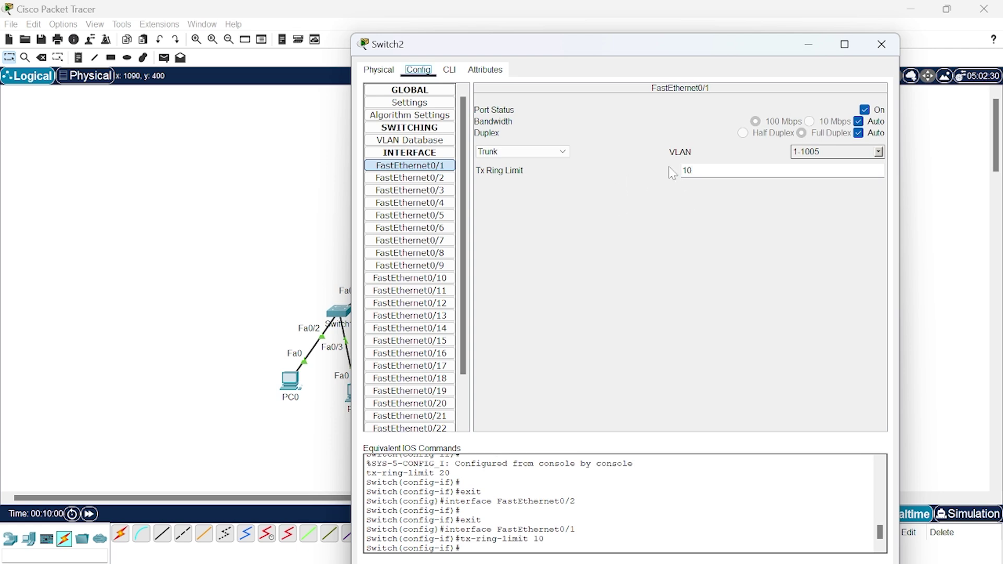
Assign Switch2's access ports FastEthernet0/2 and FastEthernet0/3 to VLAN 20 (keuangan) and put the switch's window away
left_click(411, 177)
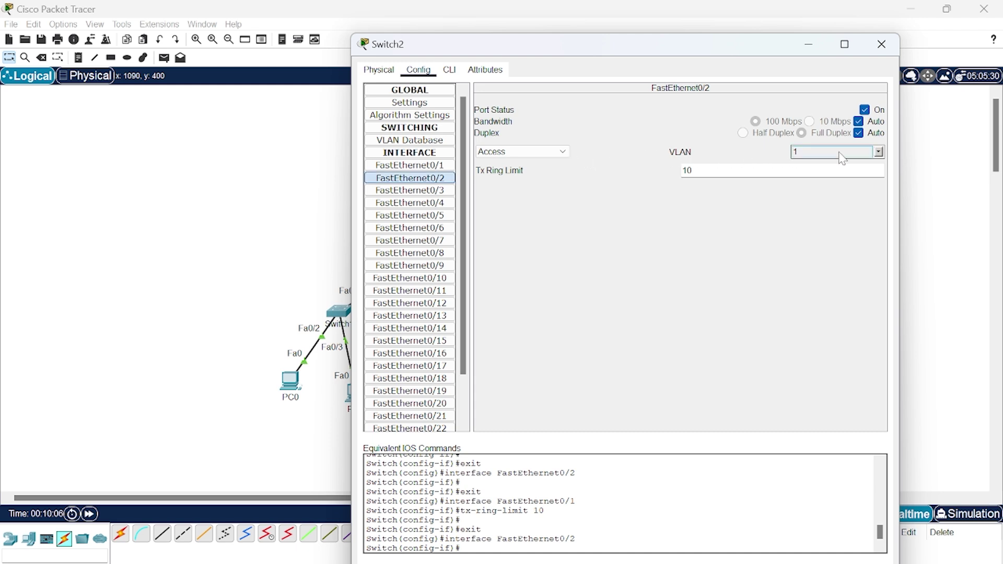
left_click(880, 154)
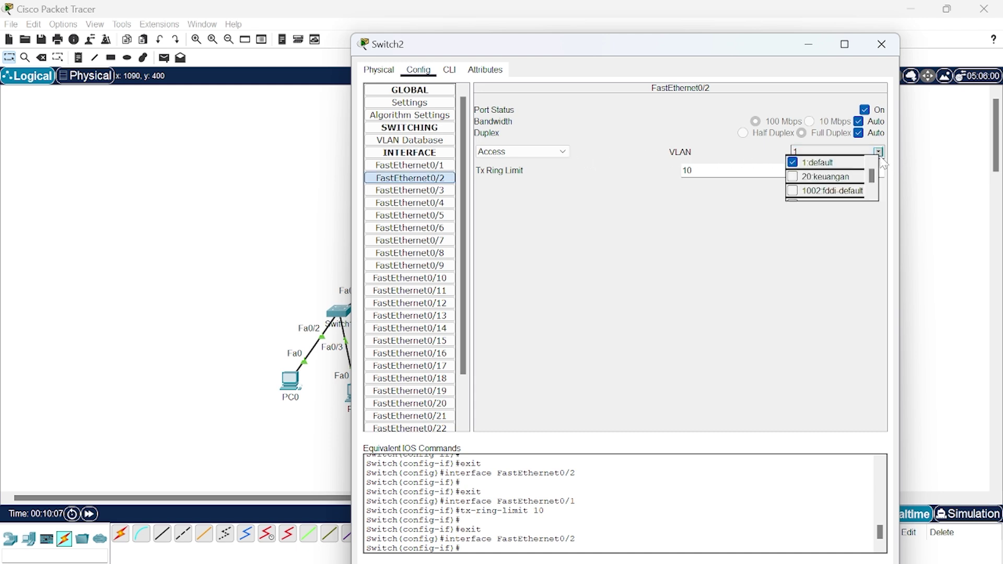
left_click(793, 177)
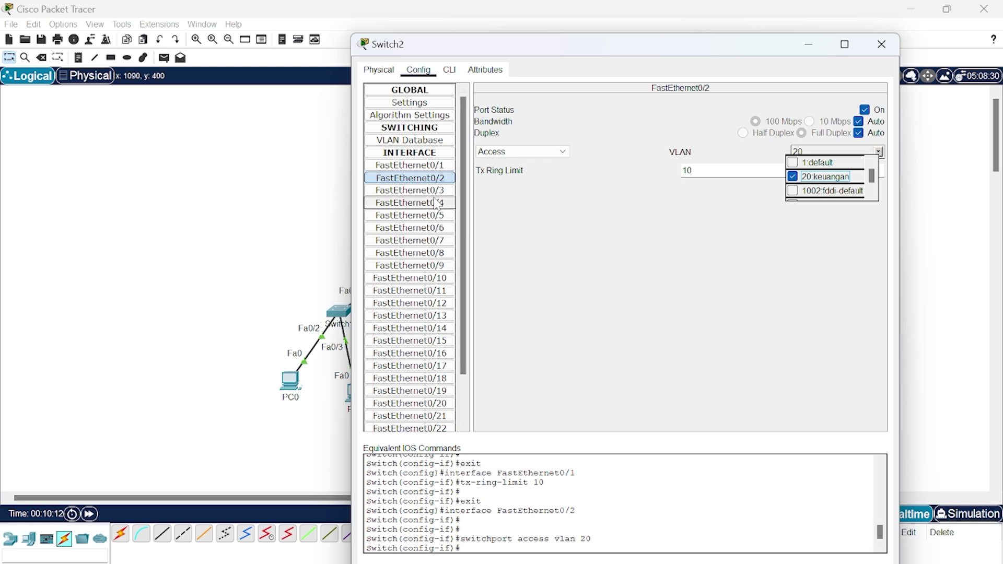
left_click(643, 209)
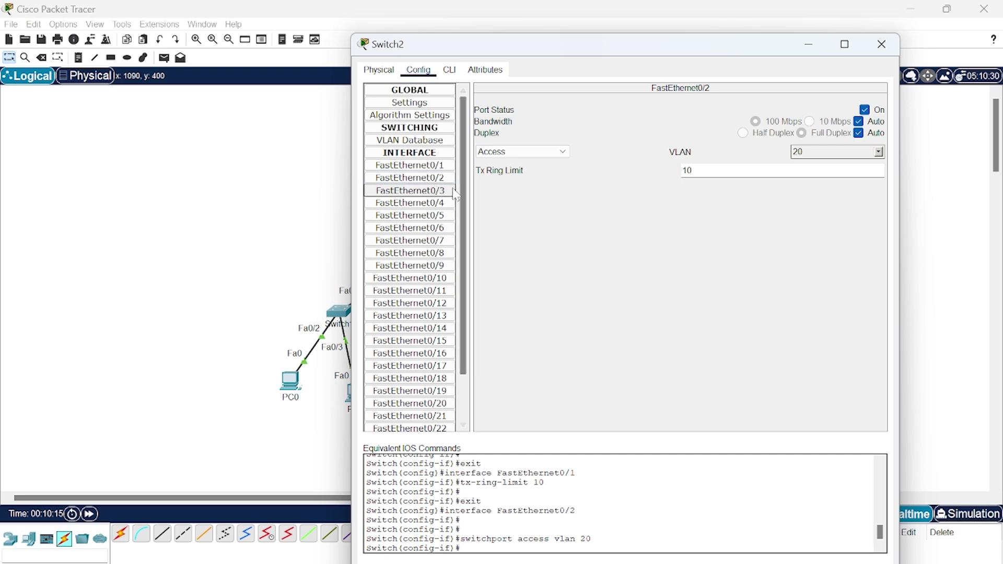
left_click(439, 190)
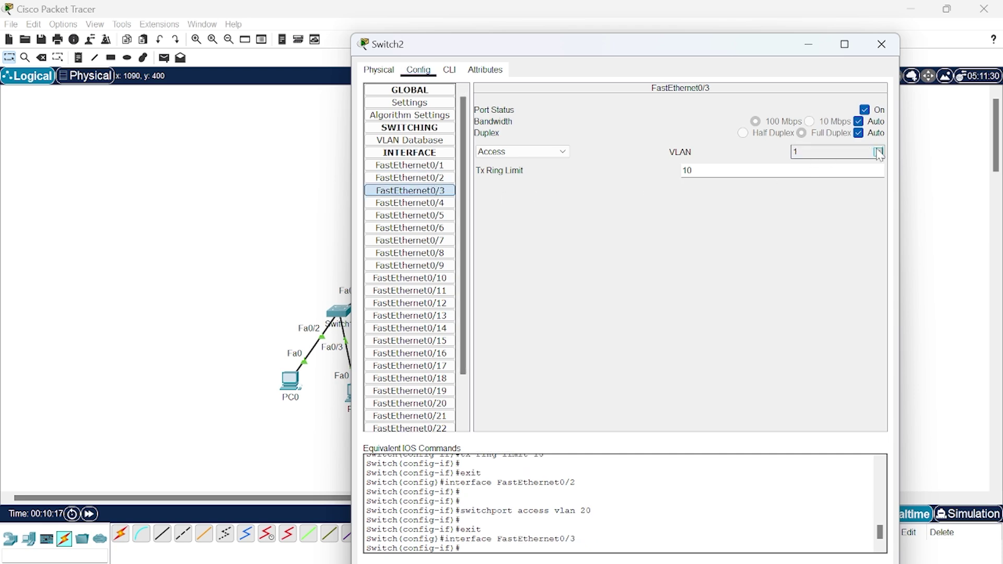
left_click(879, 152)
left_click(831, 177)
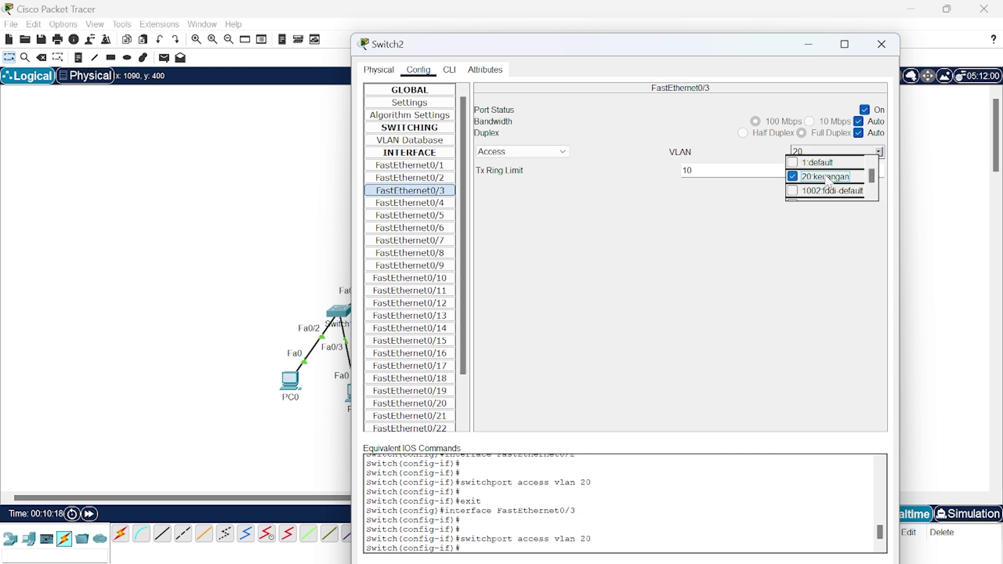
left_click(809, 45)
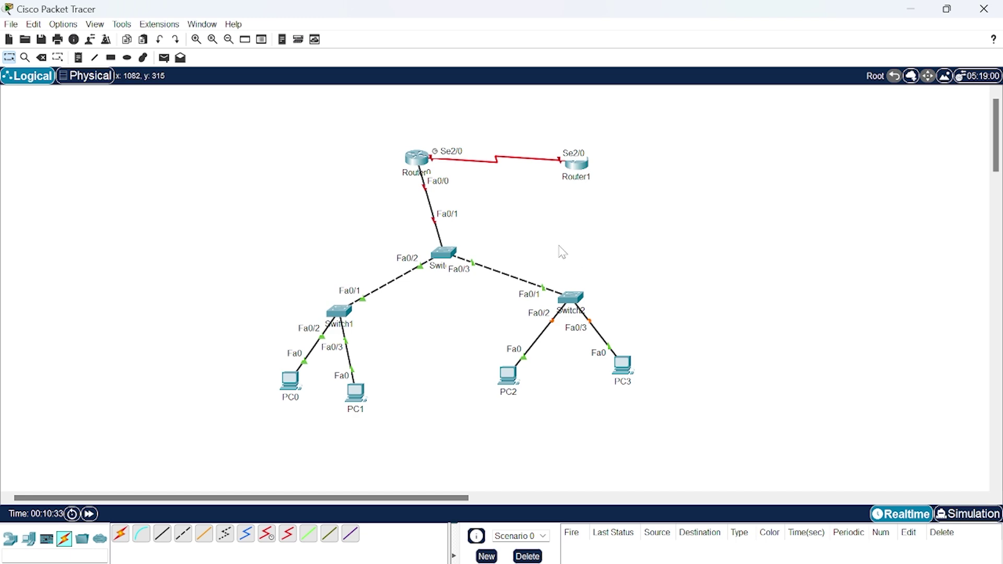
Turn on the port status of Router0's FastEthernet0/0 interface
left_click(426, 162)
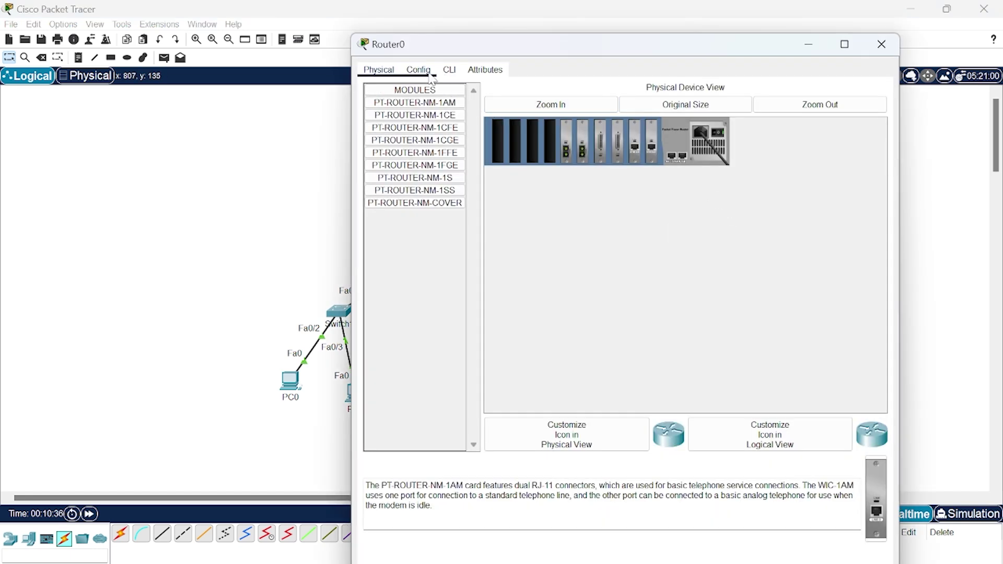
left_click(427, 79)
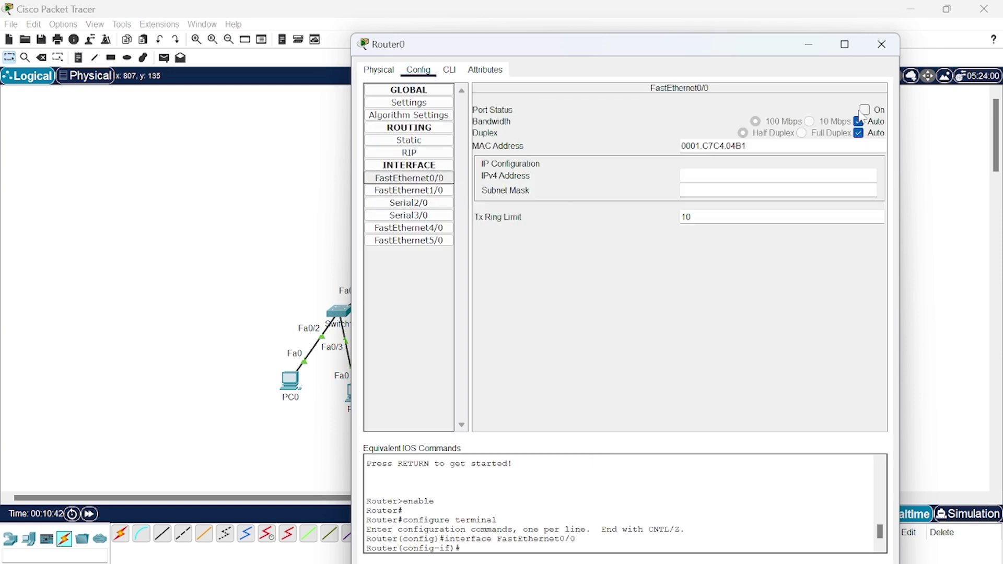
left_click(865, 110)
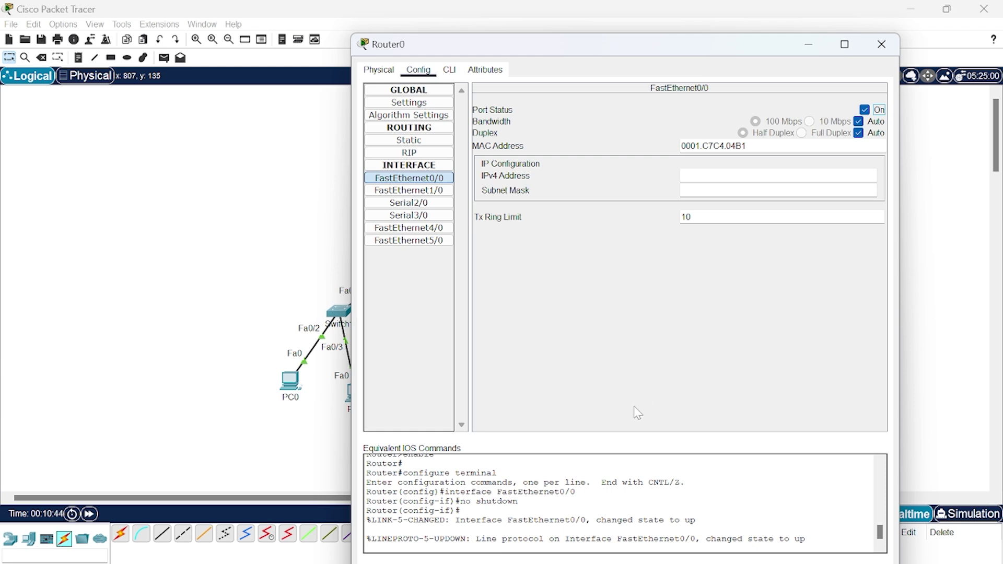
Give Router0's Serial2/0 interface the IPv4 address 192.168.5.1 with subnet mask 255.255.255.0
left_click(440, 202)
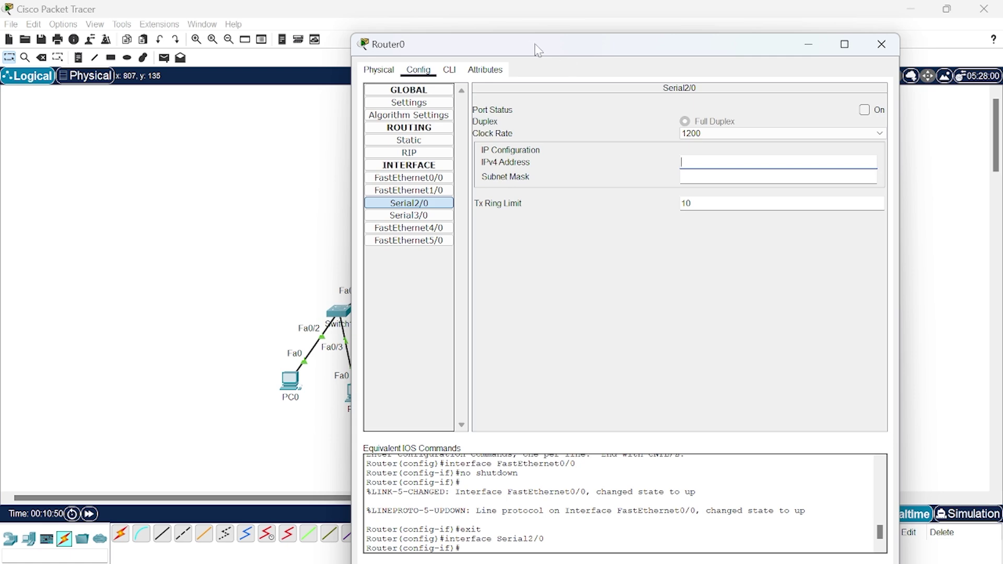
left_click_drag(530, 45, 682, 218)
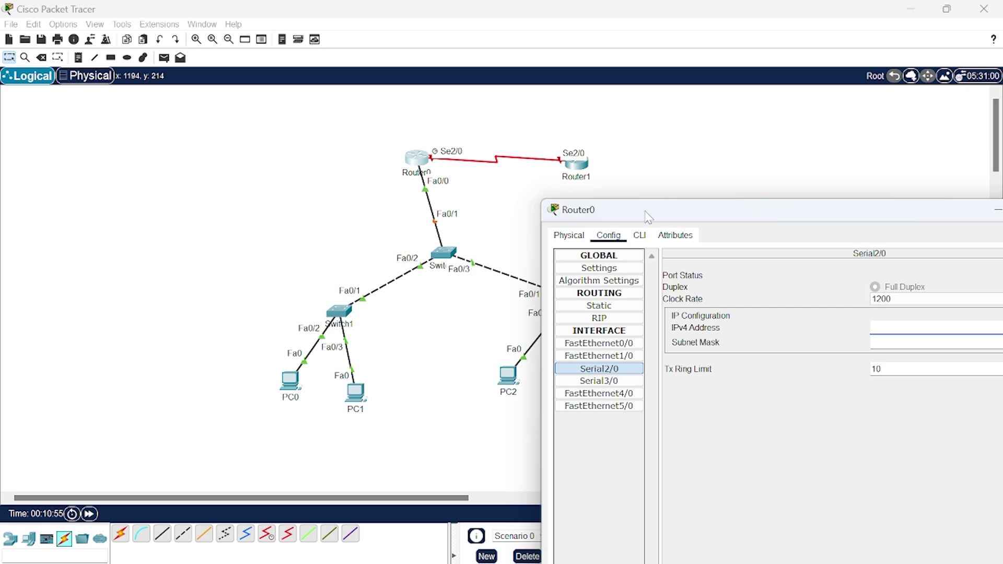
left_click_drag(646, 215, 473, 111)
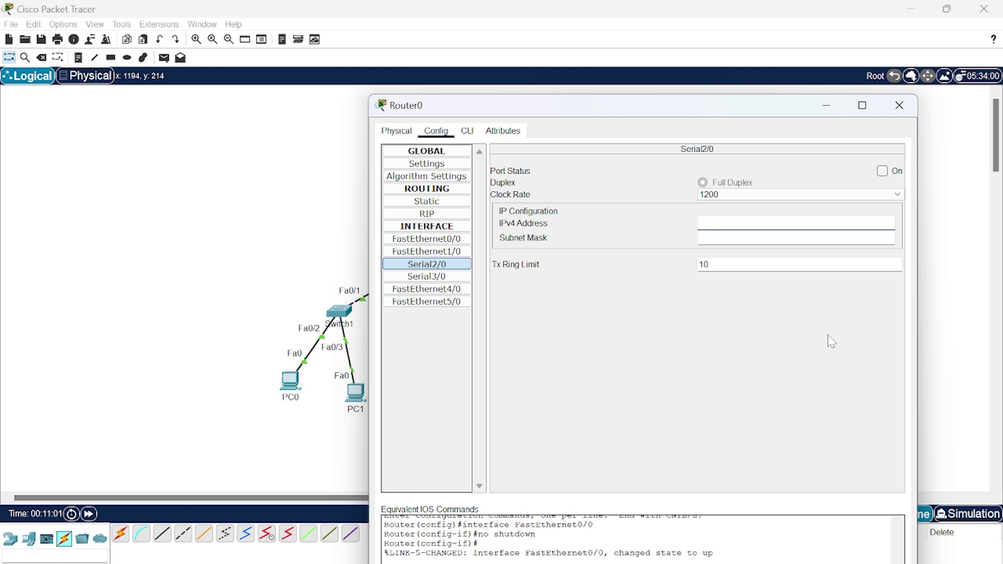
type("92.168.5.1")
left_click(820, 238)
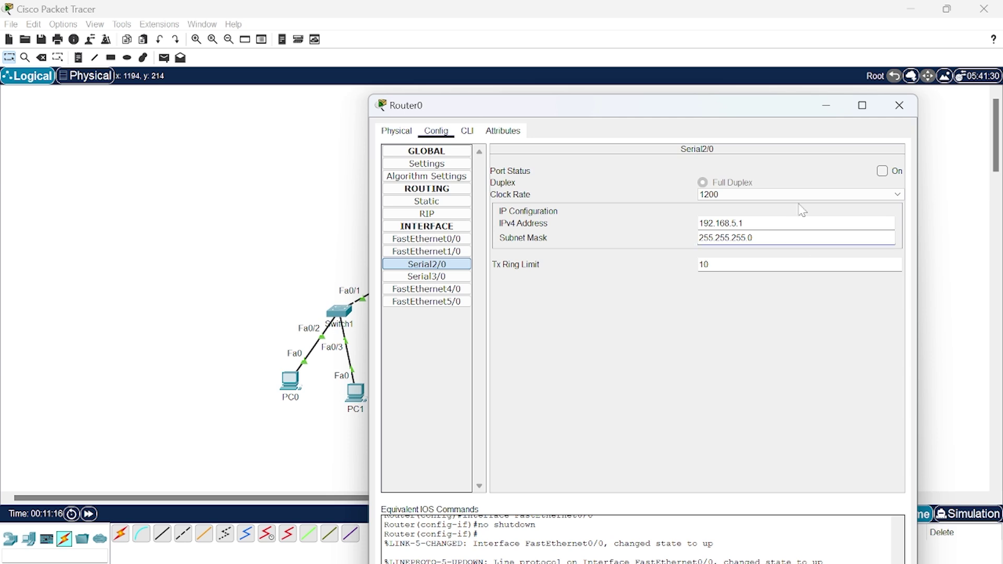
Set the clock rate of Router0's Serial2/0 to 64000 and turn the port on
left_click(899, 195)
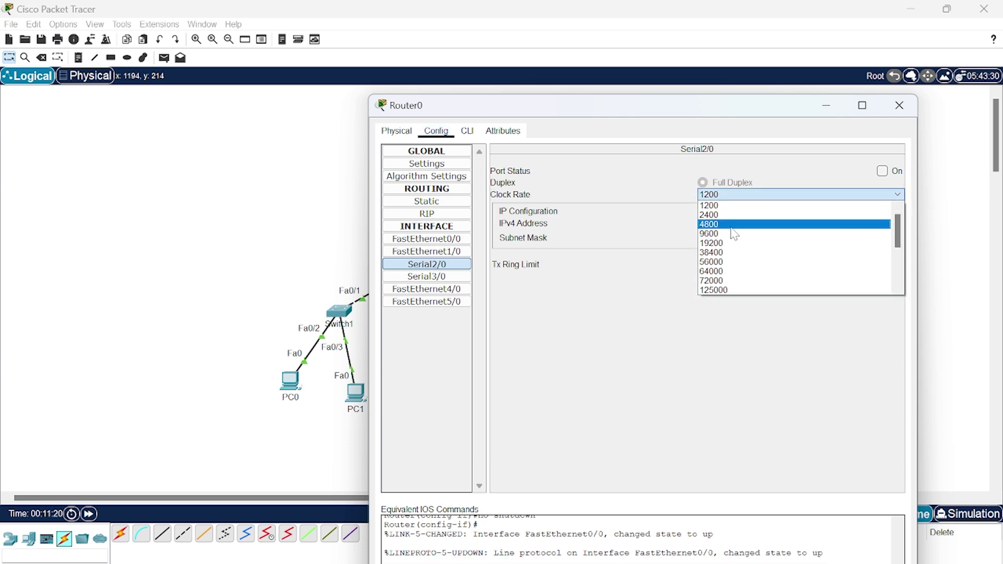
left_click(730, 272)
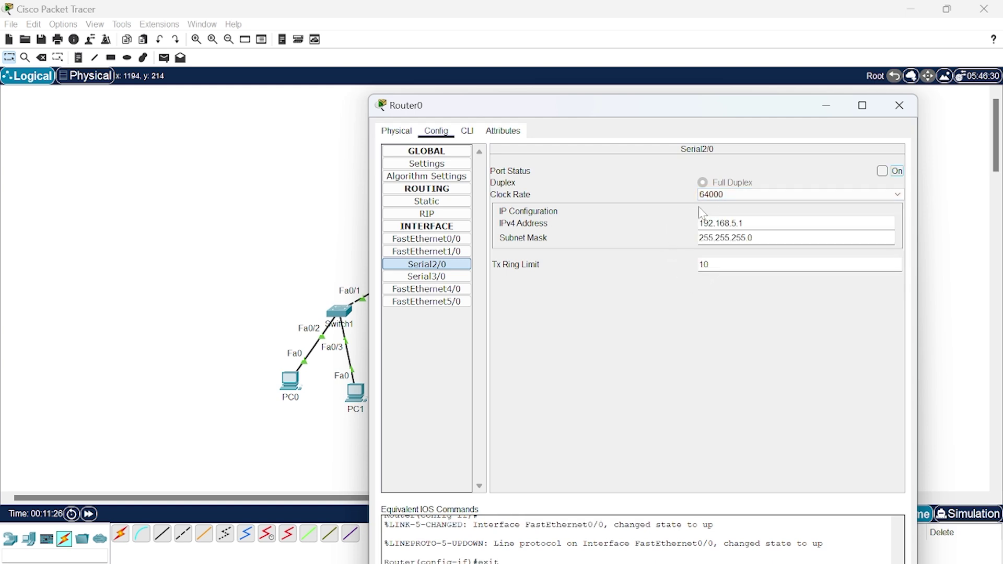
left_click(882, 171)
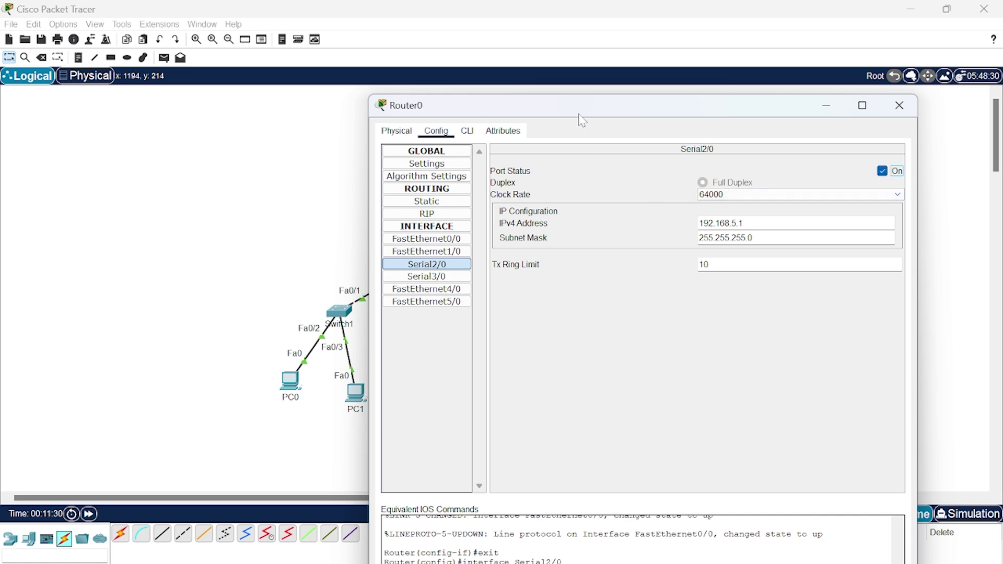
left_click_drag(579, 115, 580, 85)
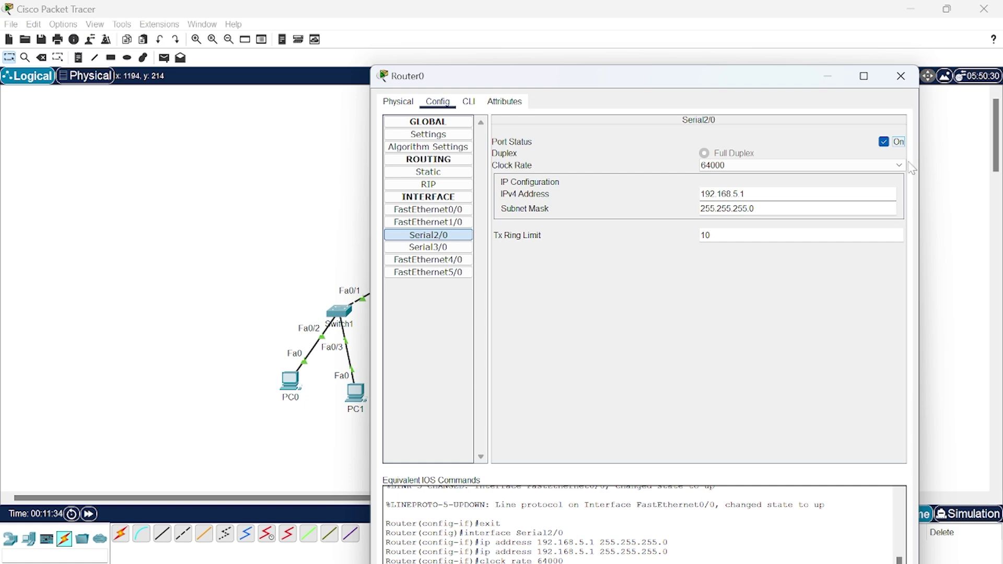
Turn on the port status of Router1's Serial2/0 interface and set its clock rate to 64000
left_click(900, 76)
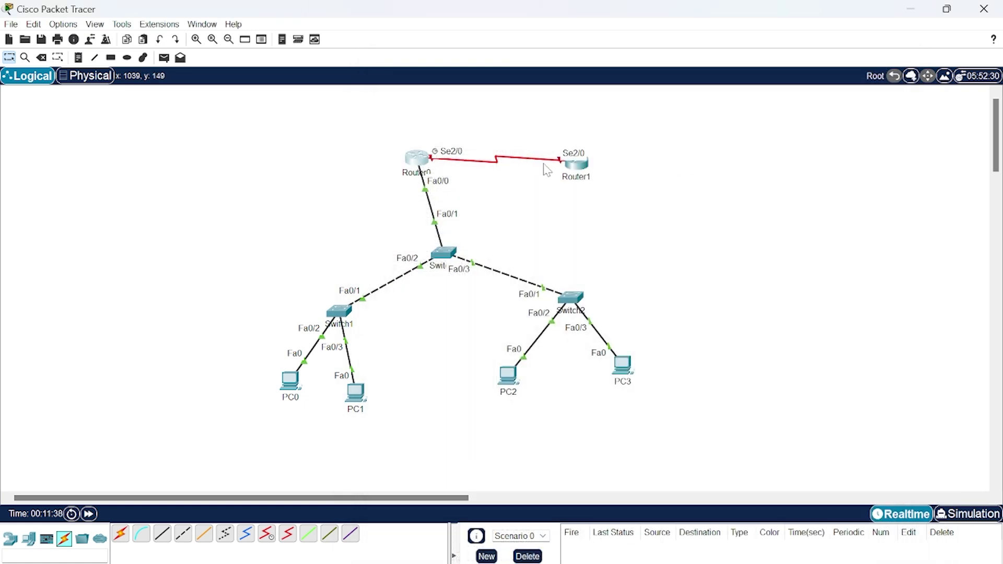
left_click(575, 163)
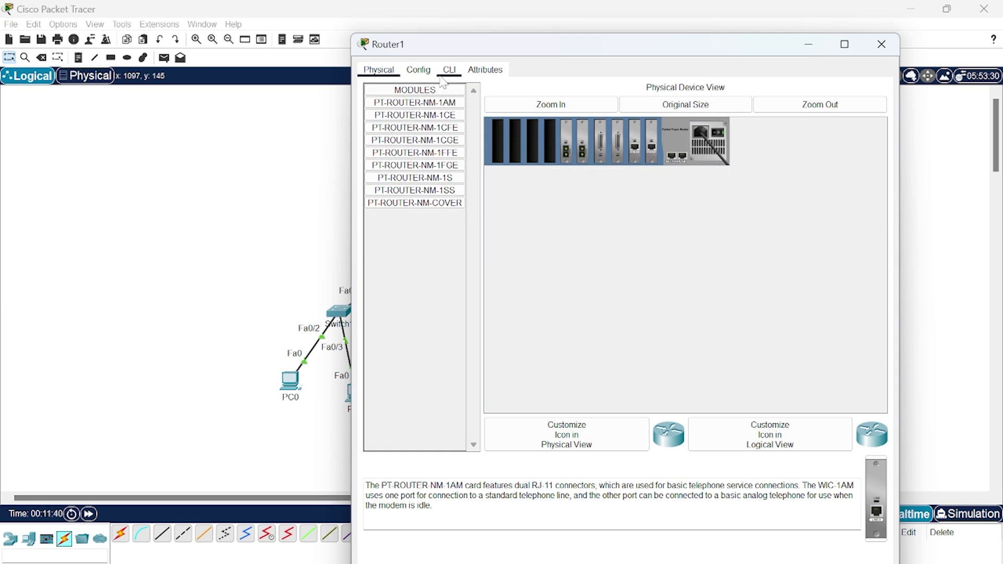
left_click(421, 74)
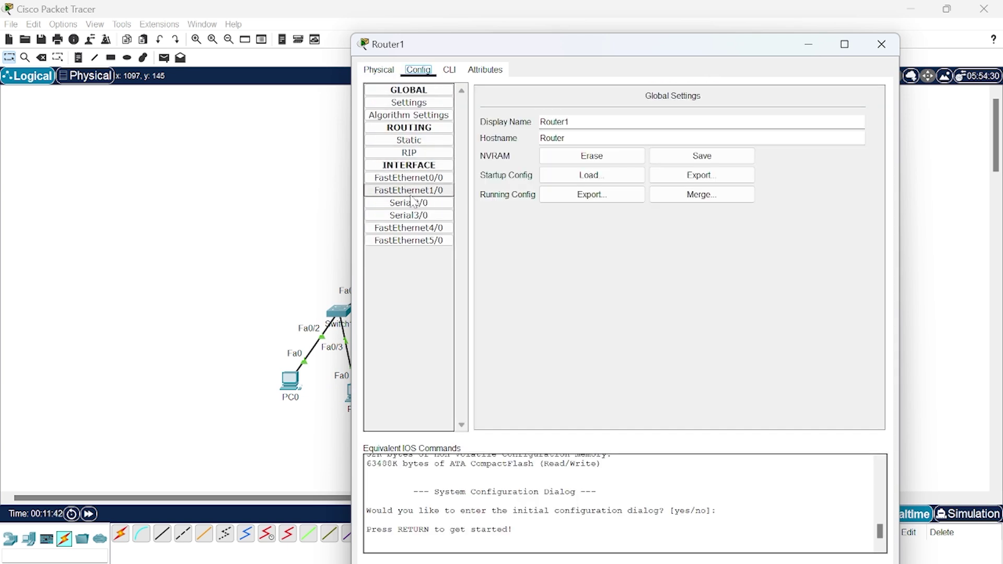
left_click(425, 204)
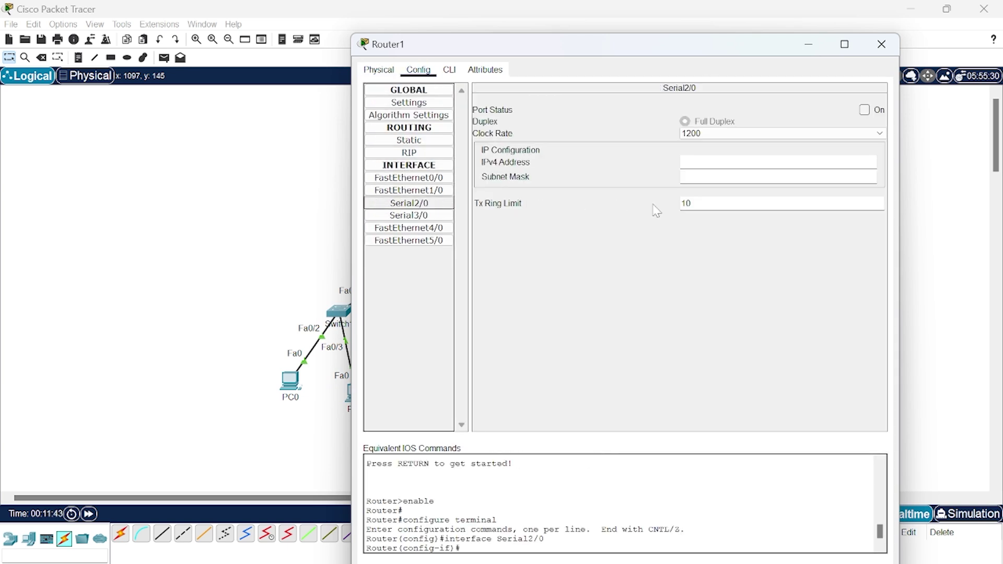
left_click(865, 110)
left_click(836, 134)
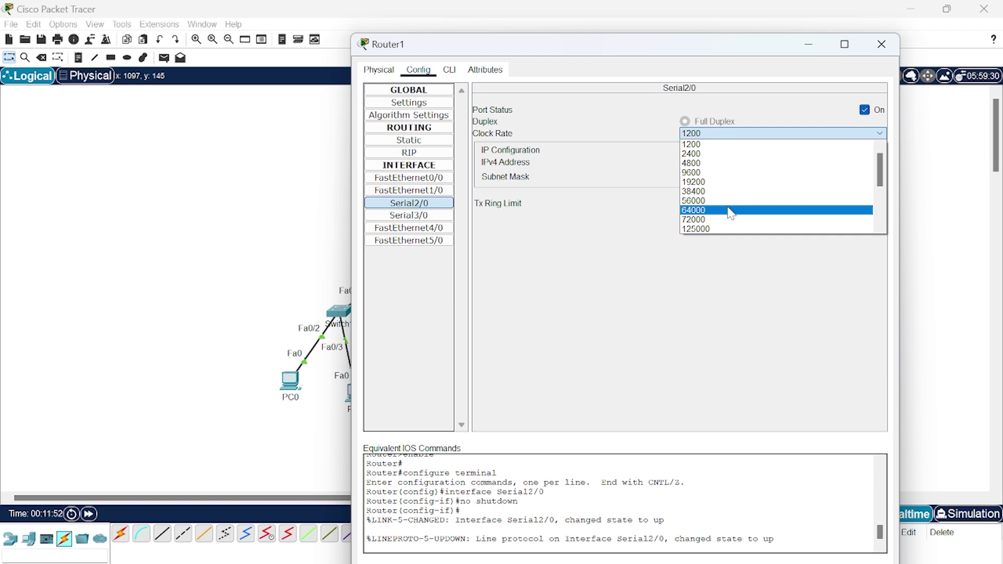
left_click(730, 210)
Give Router1's Serial2/0 the IPv4 address 192.168.5.2 with subnet mask 255.255.255.0 and close the router's window
left_click(682, 162)
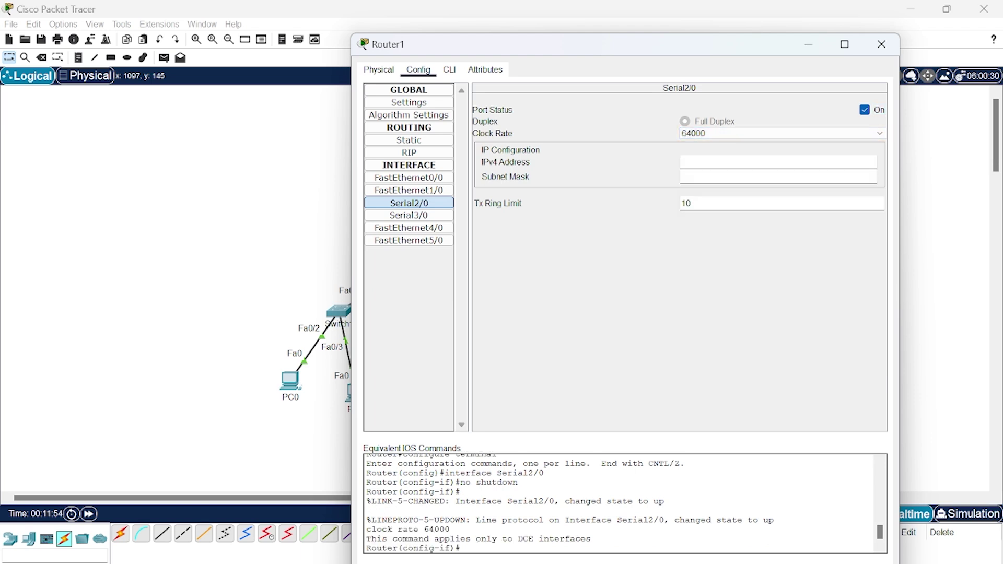
type("192.168.5.")
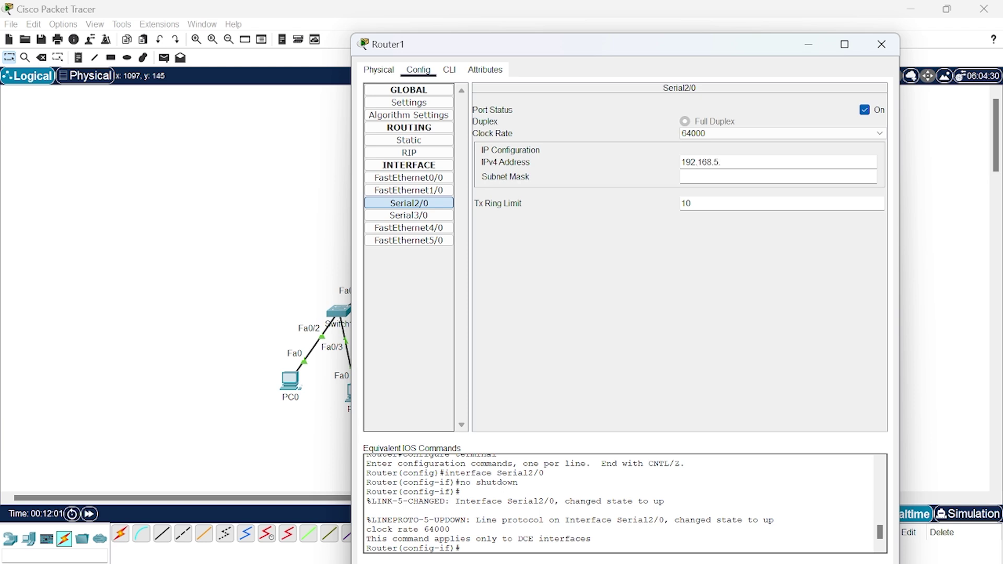
type("2")
left_click(735, 177)
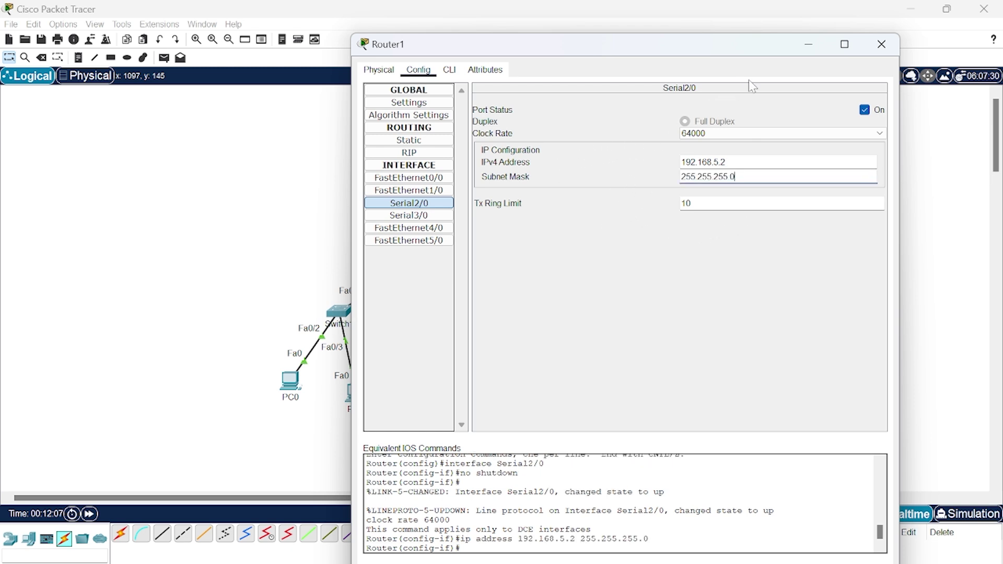
left_click(883, 46)
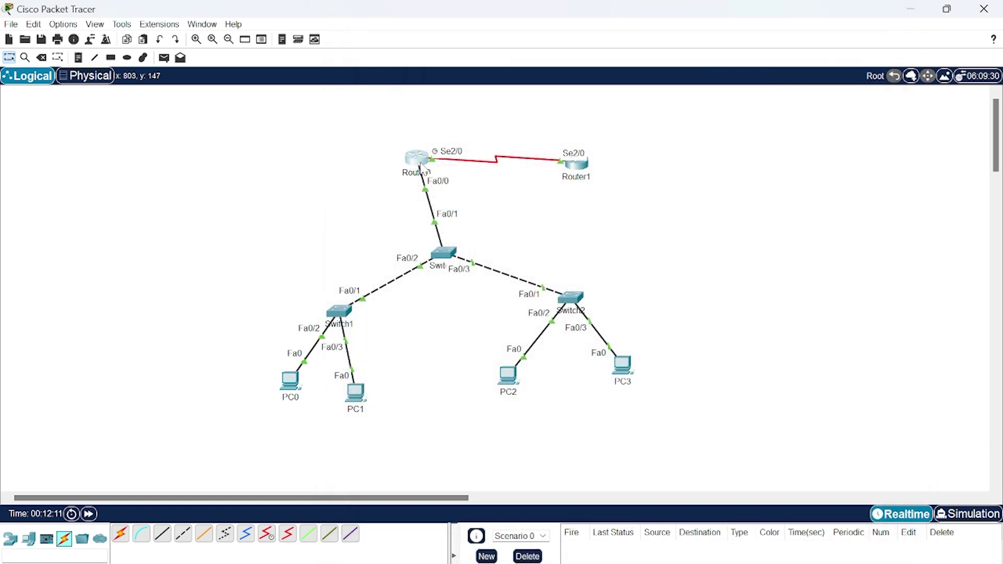
Open Router0's command line, leave the Serial2/0 configuration and create the subinterface FastEthernet 0/0.10
left_click(422, 166)
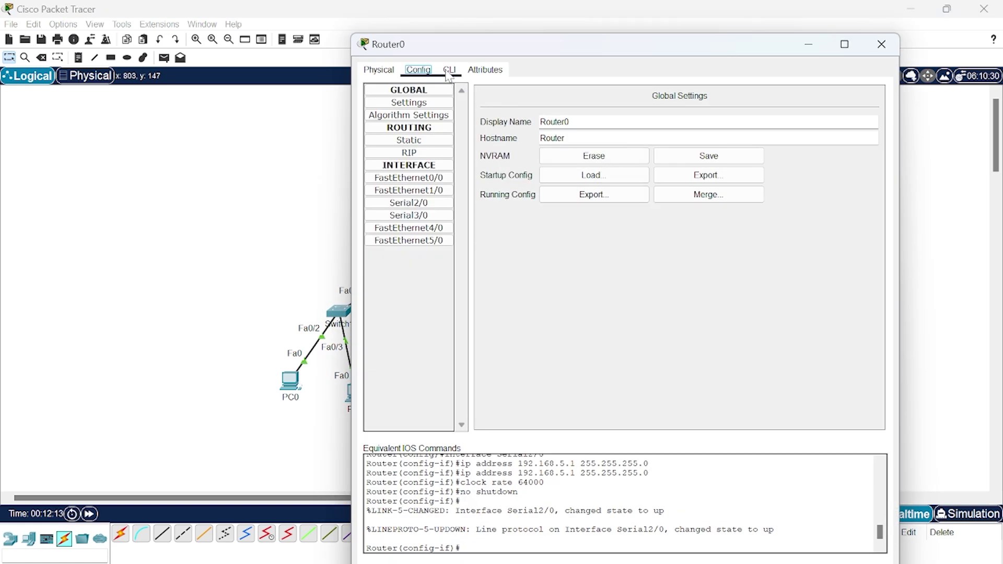
left_click(449, 71)
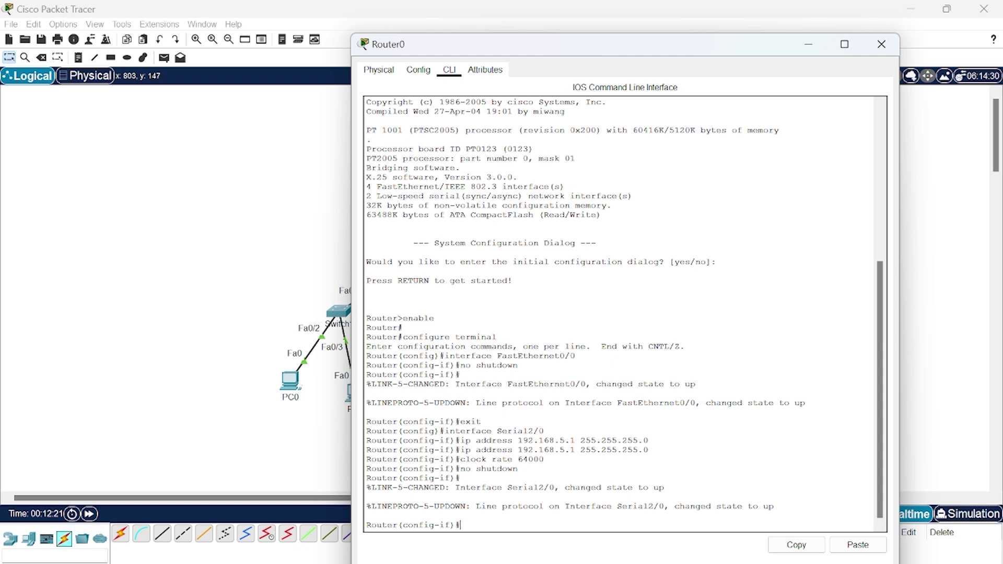
type("exit")
key("Return")
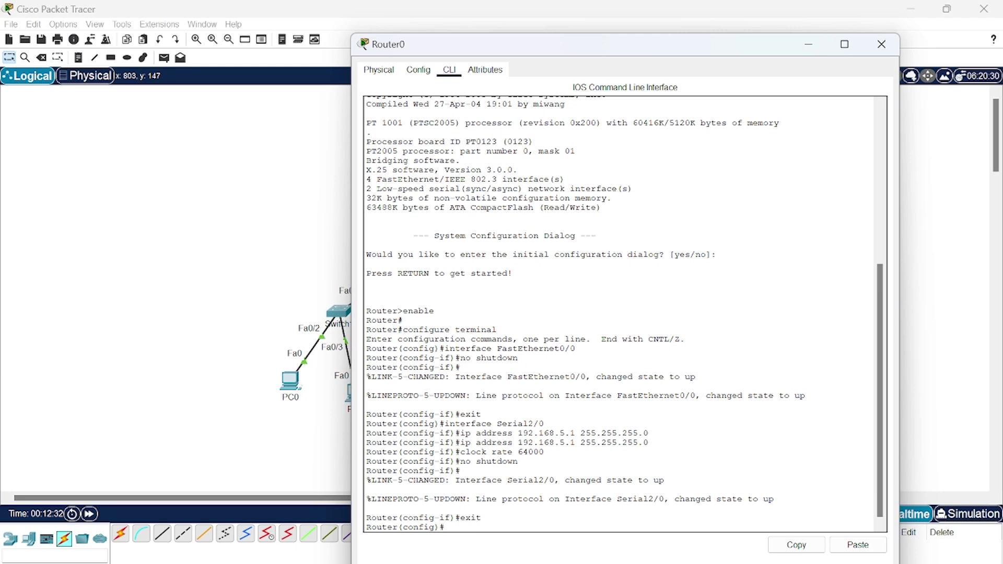
type("interface fastethernet 0/0.")
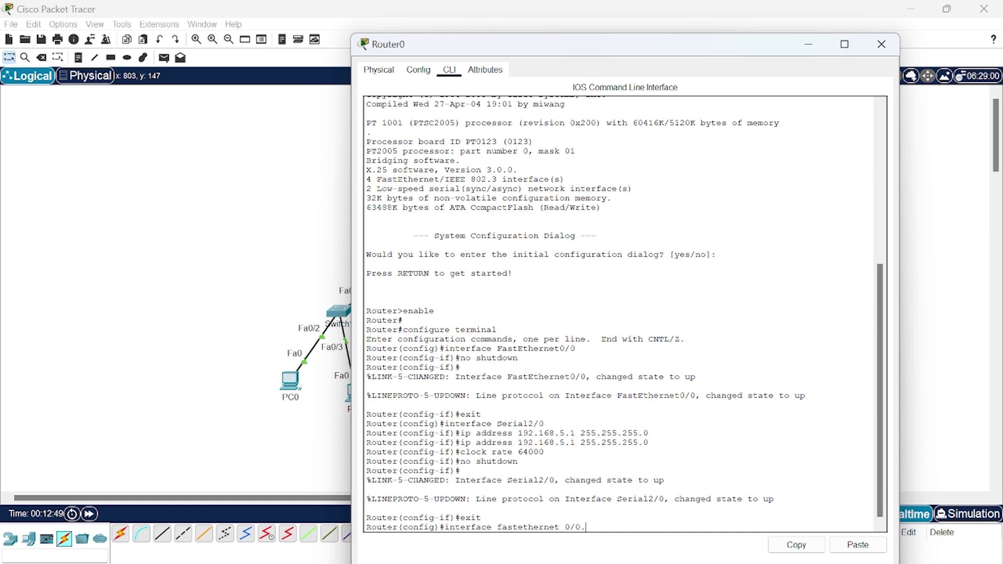
type("10")
key("Return")
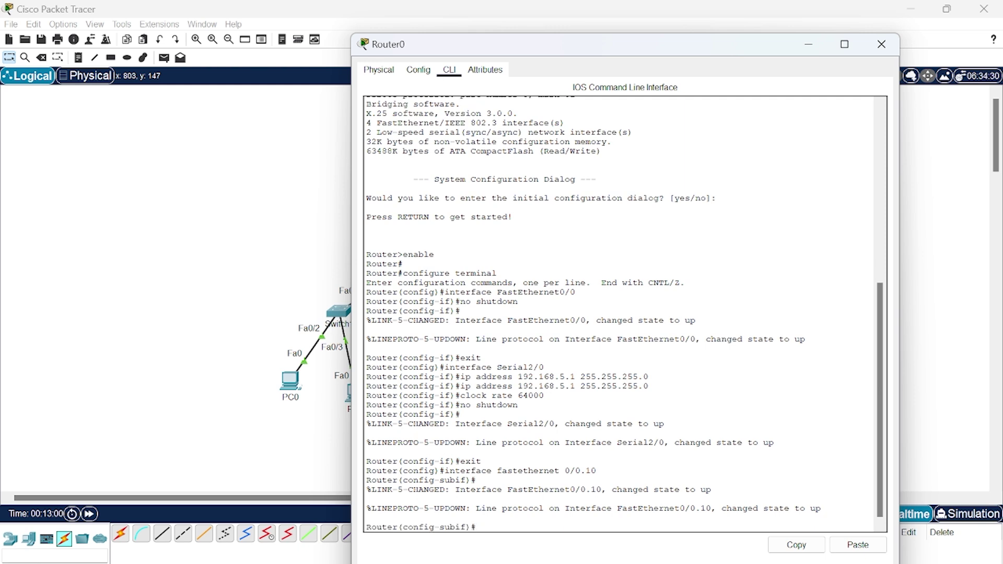
Set dot1Q encapsulation with VLAN 10 on Router0's subinterface FastEthernet 0/0.10
type("encapsulatin dot1Q 10")
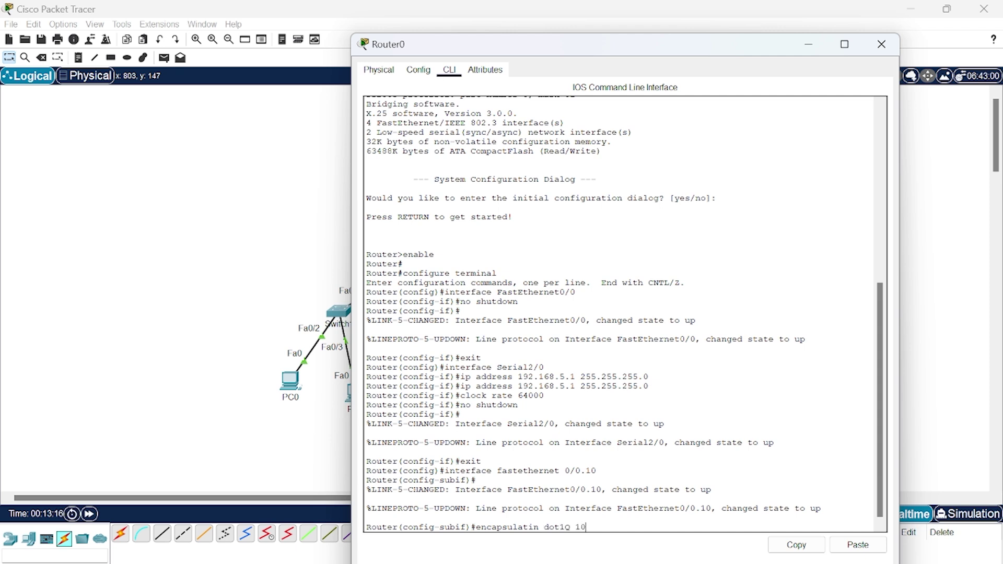
key("Return")
key("Up")
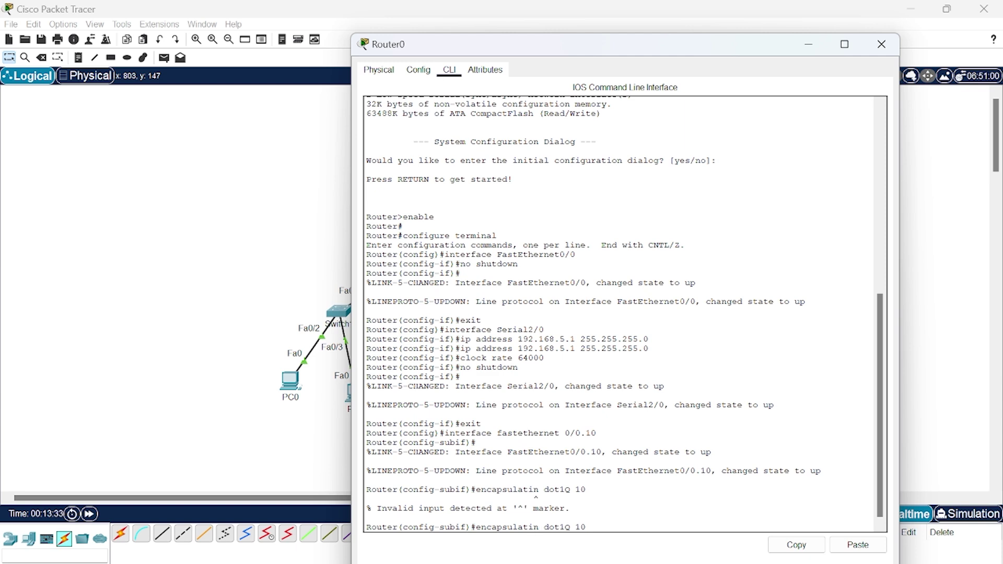
type("o")
key("Return")
Assign IP address 192.168.14.1 with mask 255.255.255.0 to subinterface FastEthernet 0/0.10 and exit its configuration
type("ip ad")
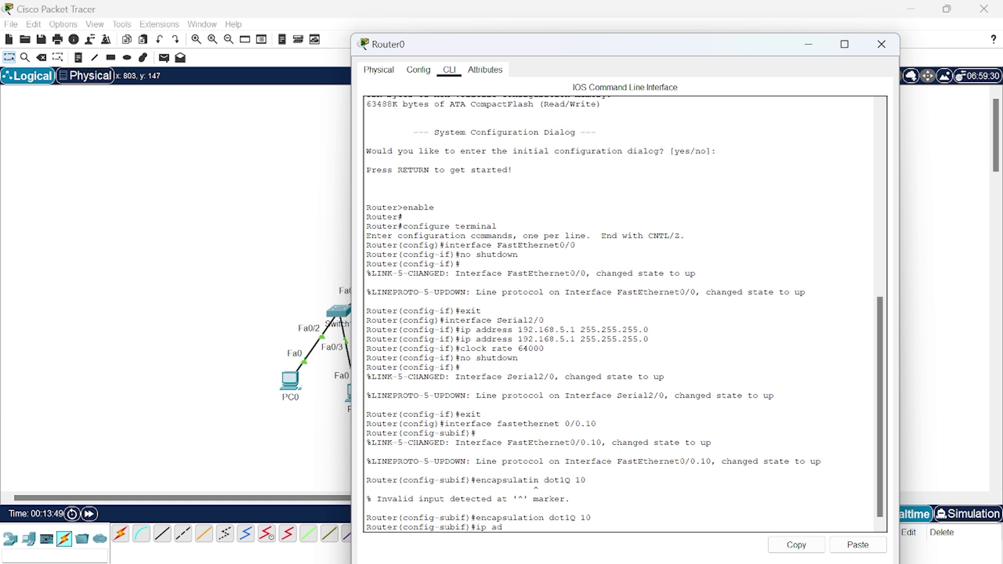
type("dress 192.168.14.1 255.255.255.0")
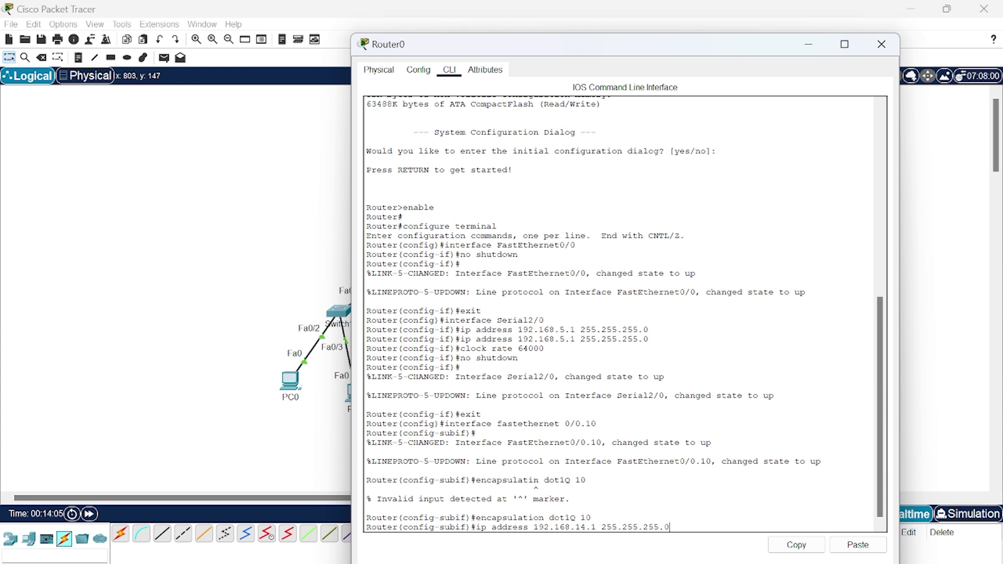
key("Return")
type("exit")
key("Return")
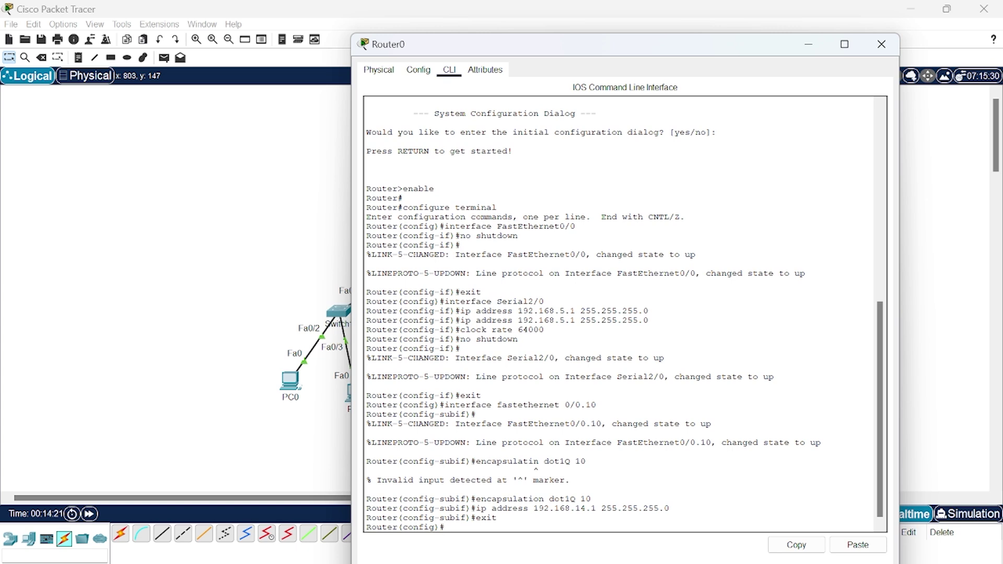
Create the subinterface FastEthernet 0/0.20 on Router0
type("ip address 192.168.14.1 255.255.255.0")
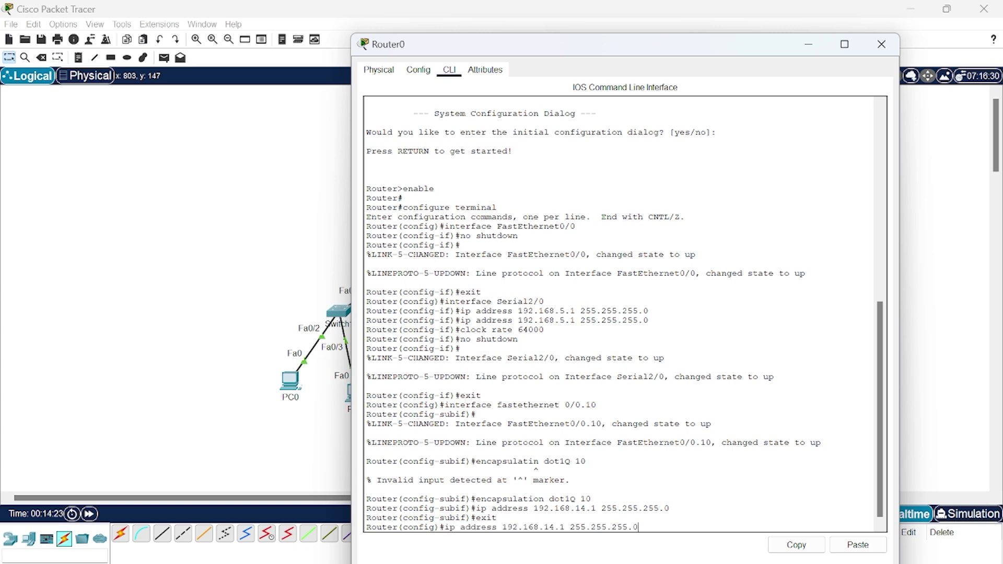
key("Up")
key("Up")
key("Up")
key("Up")
key("Up")
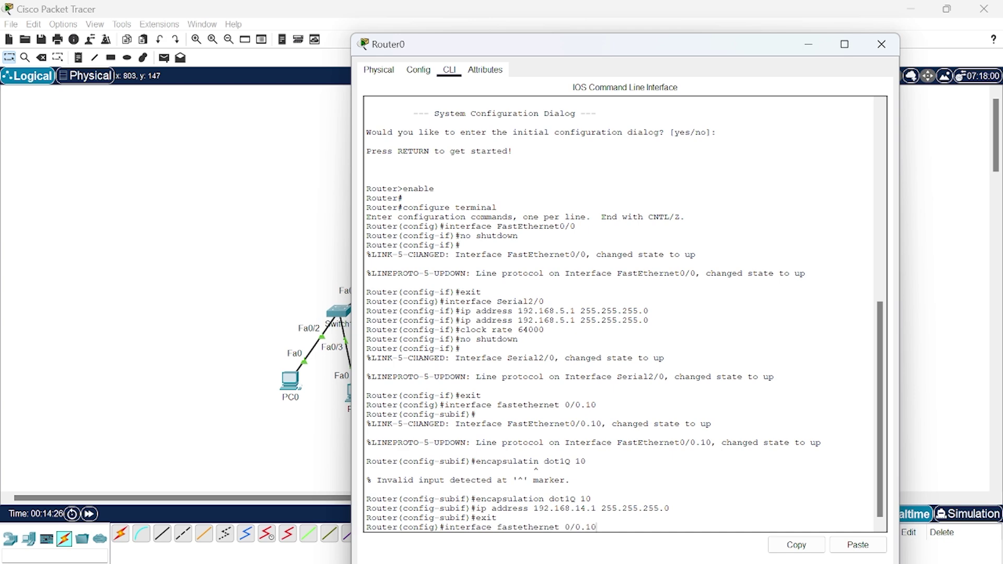
key("BackSpace")
key("BackSpace")
type("20")
key("Return")
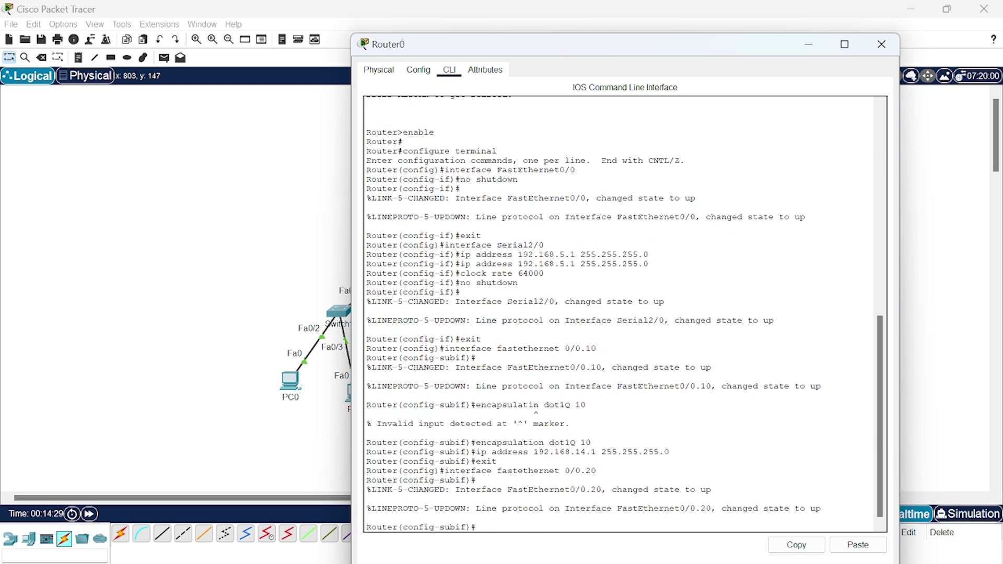
Try the command "encapsulatin dot1Q 20" on subinterface FastEthernet 0/0.20
key("Up")
key("Up")
key("Up")
key("Up")
key("Up")
key("BackSpace")
key("BackSpace")
type("20")
key("Return")
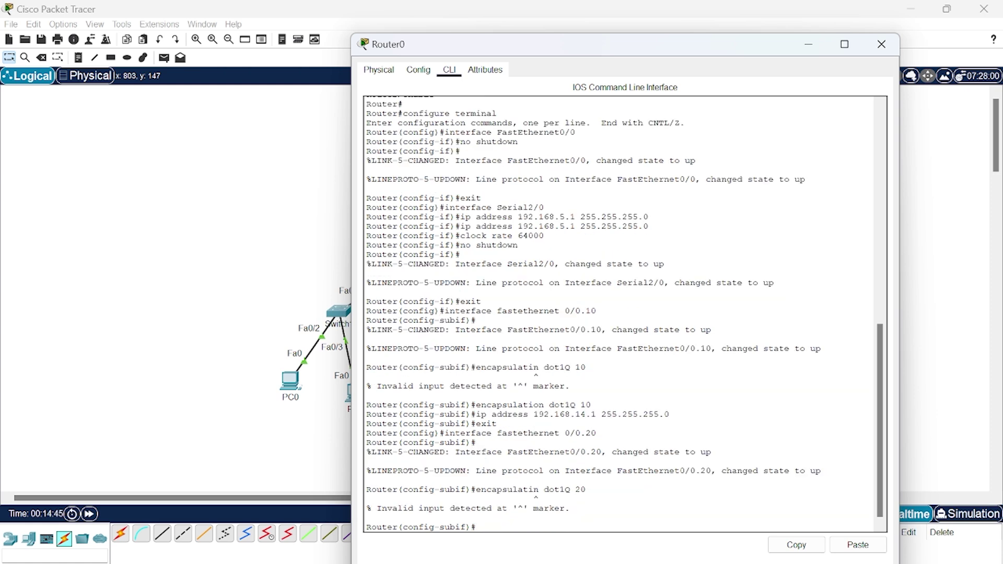
Set dot1Q encapsulation with VLAN 20 on Router0's subinterface FastEthernet 0/0.20
key("Up")
key("Up")
key("Up")
key("Up")
key("Up")
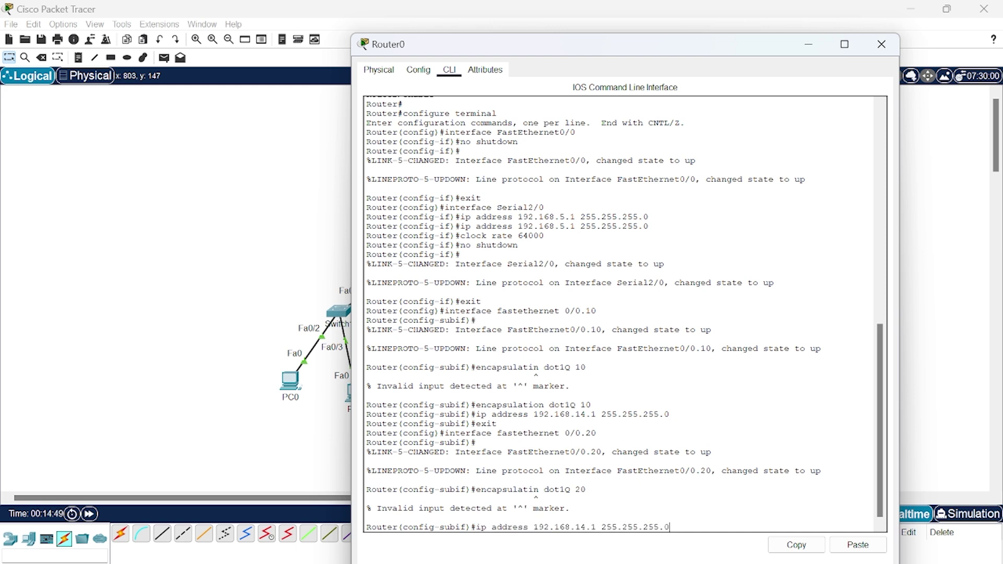
key("BackSpace")
key("BackSpace")
type("20")
key("Return")
Assign IP address 192.168.59.1 with mask 255.255.255.0 to subinterface FastEthernet 0/0.20 and exit its configuration
key("Up")
key("Up")
key("Up")
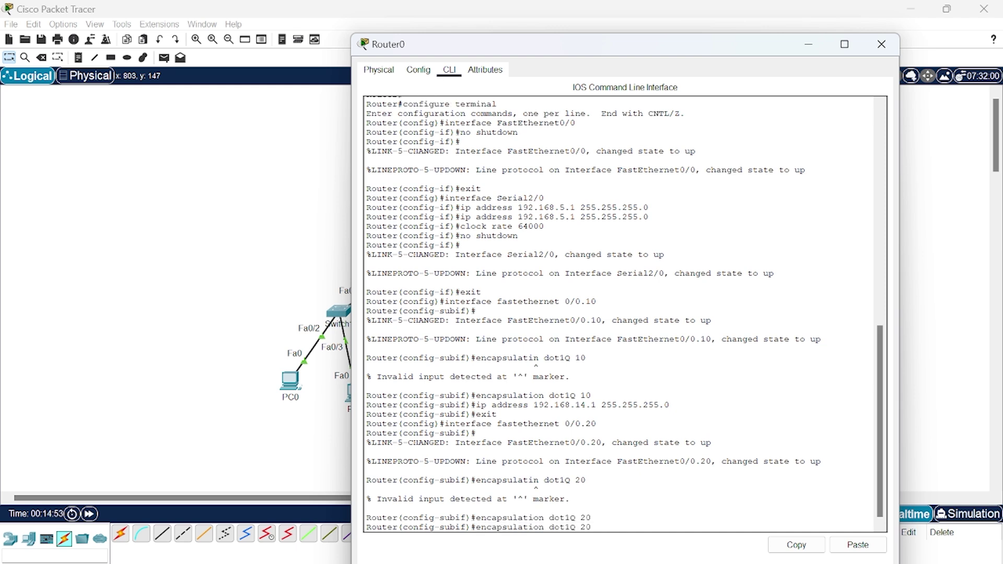
key("Up")
key("Up")
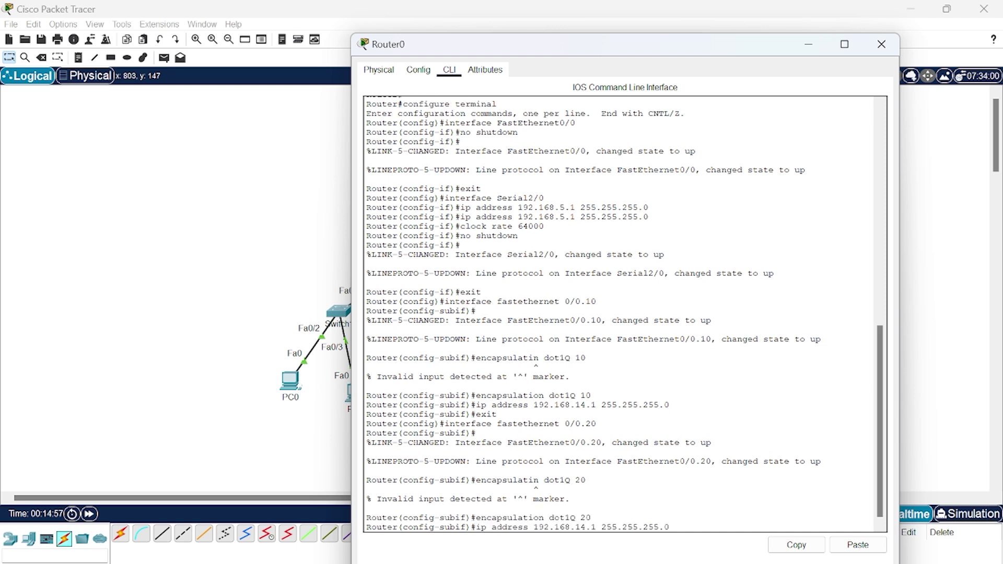
left_click(586, 528)
key("BackSpace")
key("BackSpace")
type("59")
left_click(605, 528)
key("Return")
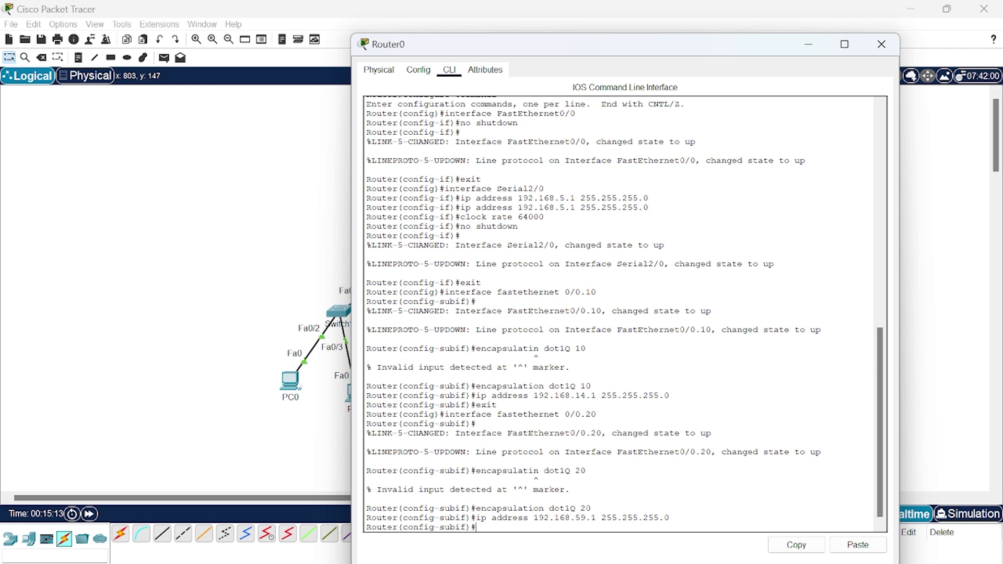
type("exit")
key("Return")
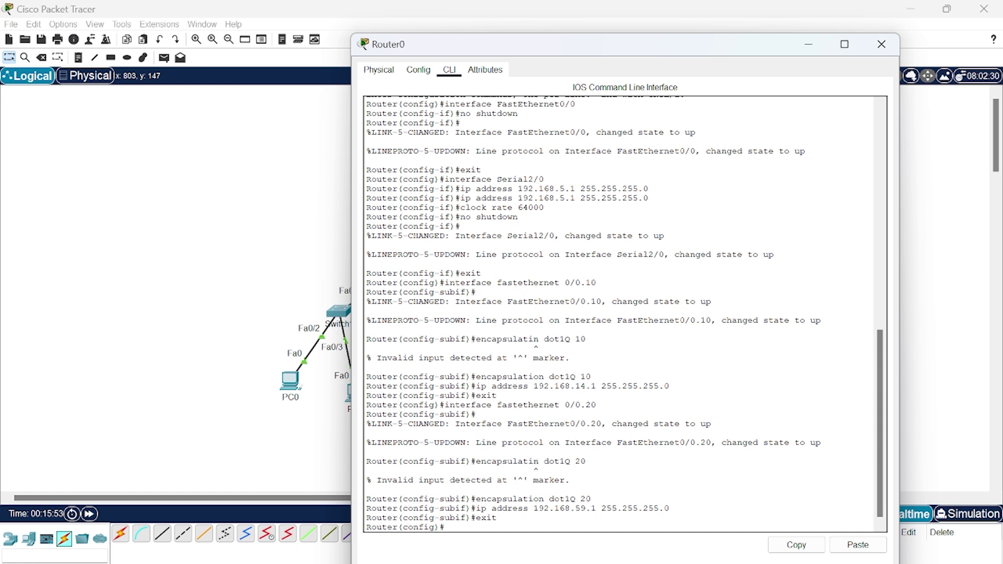
Enter OSPF router configuration on Router0 with process ID 1
type("router ospf1")
key("BackSpace")
type("1")
key("Return")
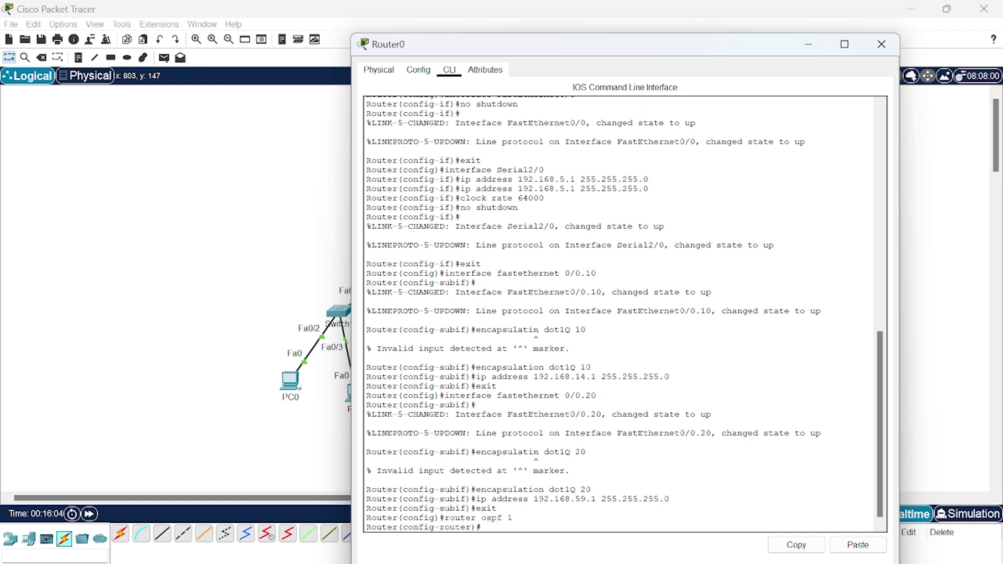
Add network 192.168.14.0 with wildcard mask 0.0.0.255 to OSPF area 0 on Router0
type("network 192.1688.14.0 0.0.0.255 area 0")
key("Return")
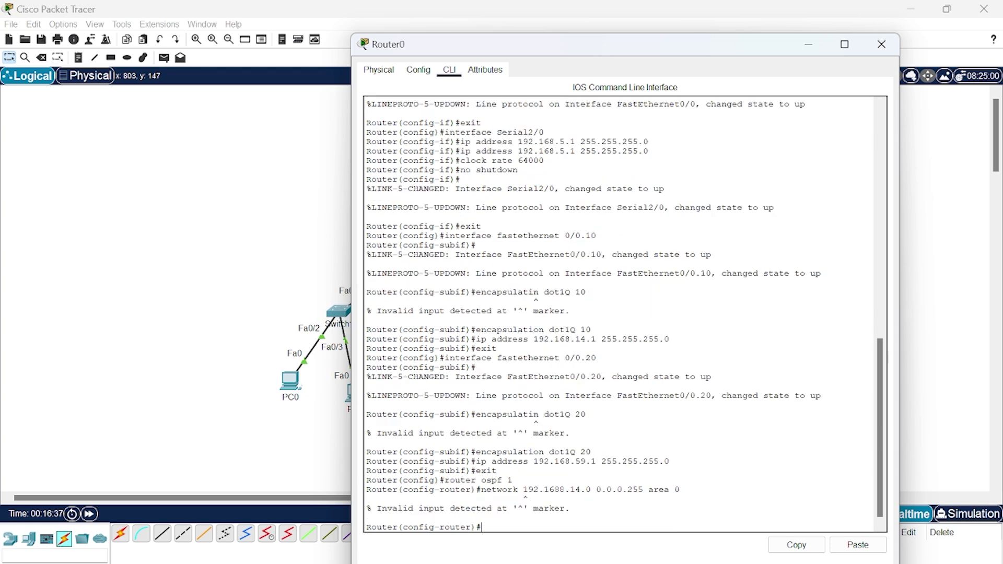
key("Up")
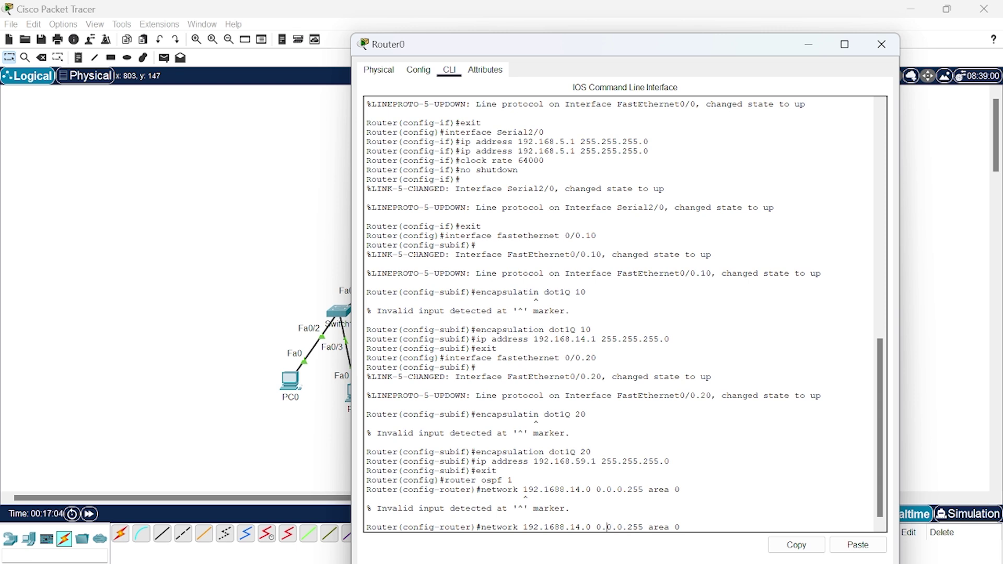
key("BackSpace")
key("Right")
key("Return")
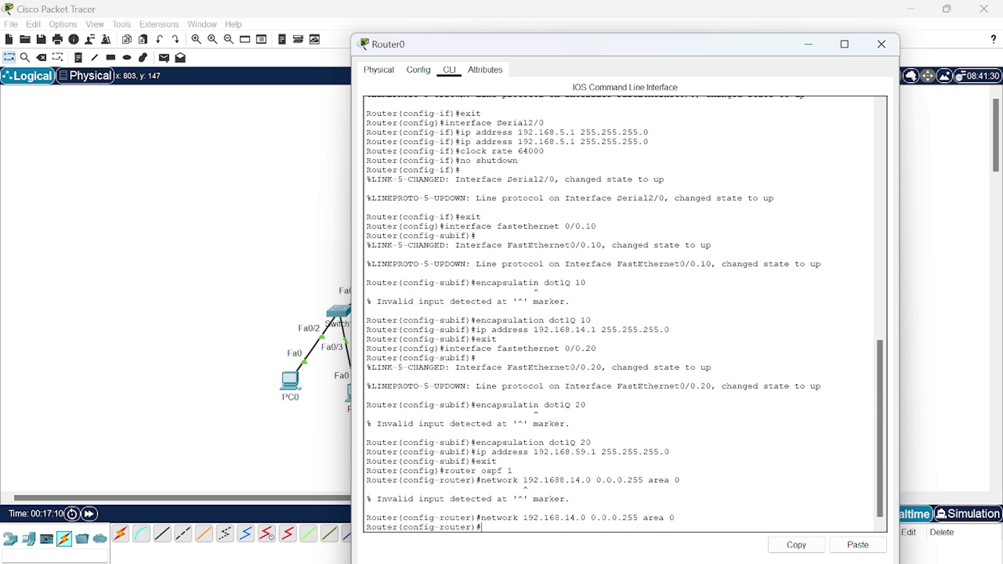
Add network 192.168.59.0 with wildcard mask 0.0.0.255 to OSPF area 0 on Router0
key("Up")
key("BackSpace")
key("BackSpace")
type("59")
key("Return")
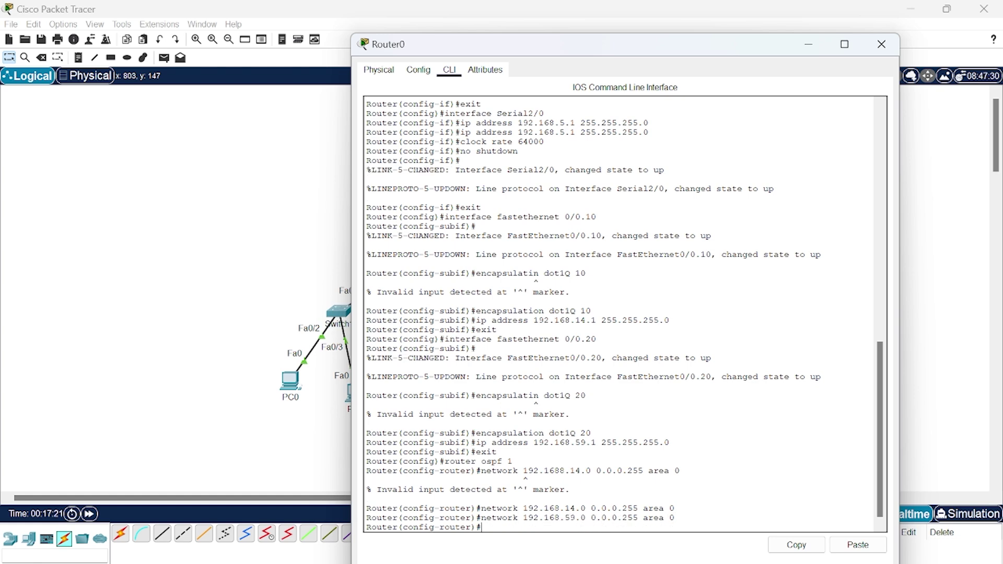
Add network 192.168.5.0 with wildcard mask 0.0.0.255 to OSPF area 0 on Router0 and exit router configuration
key("Up")
key("Left")
key("Left")
key("Left")
key("Left")
key("Left")
key("Left")
key("Left")
key("Left")
key("Left")
key("Left")
key("Left")
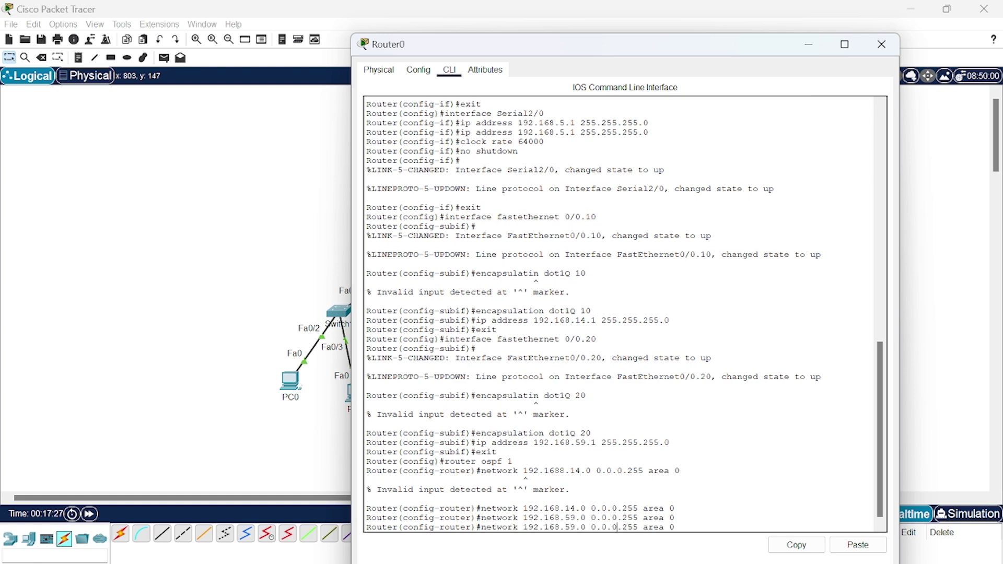
key("BackSpace")
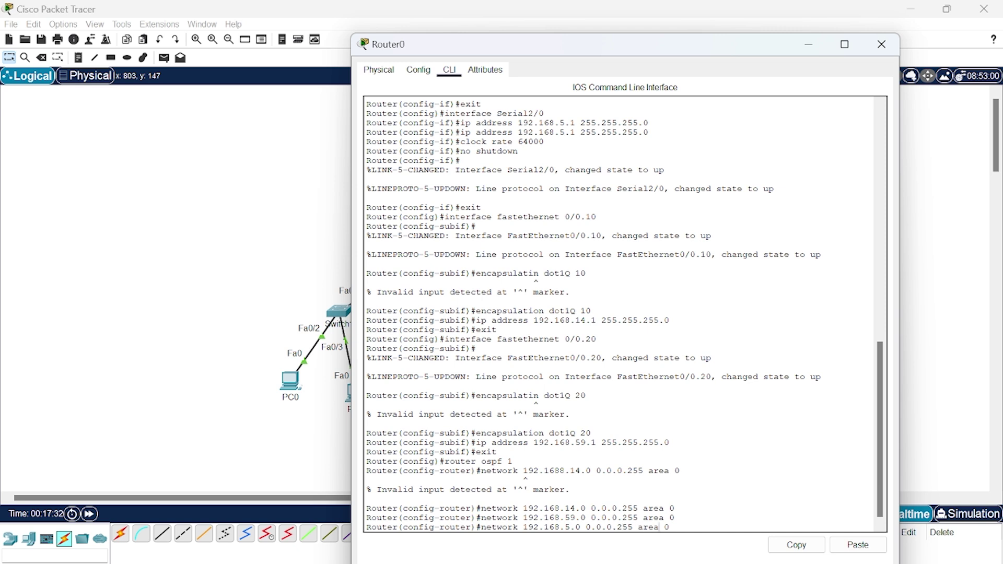
key("Return")
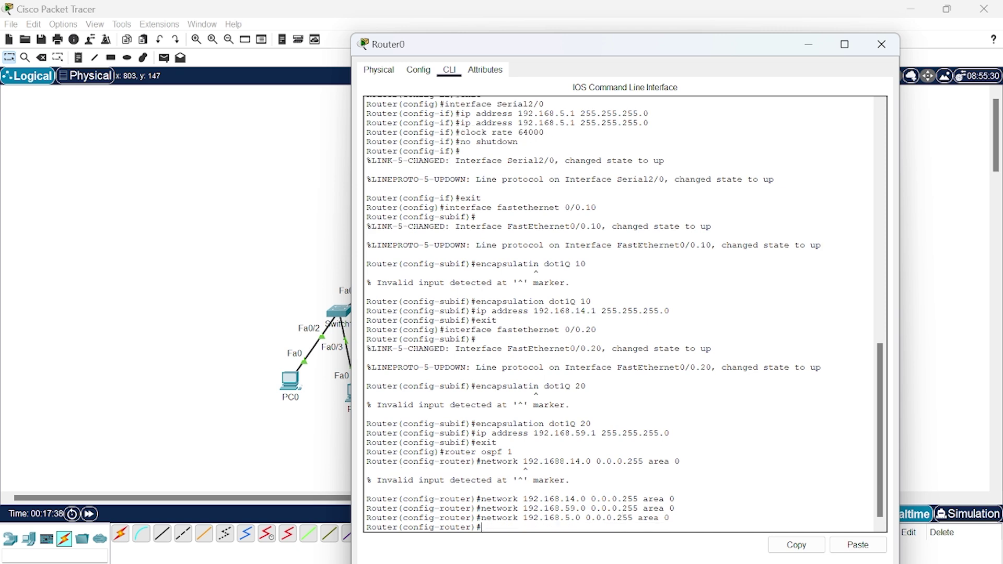
type("exit")
key("Return")
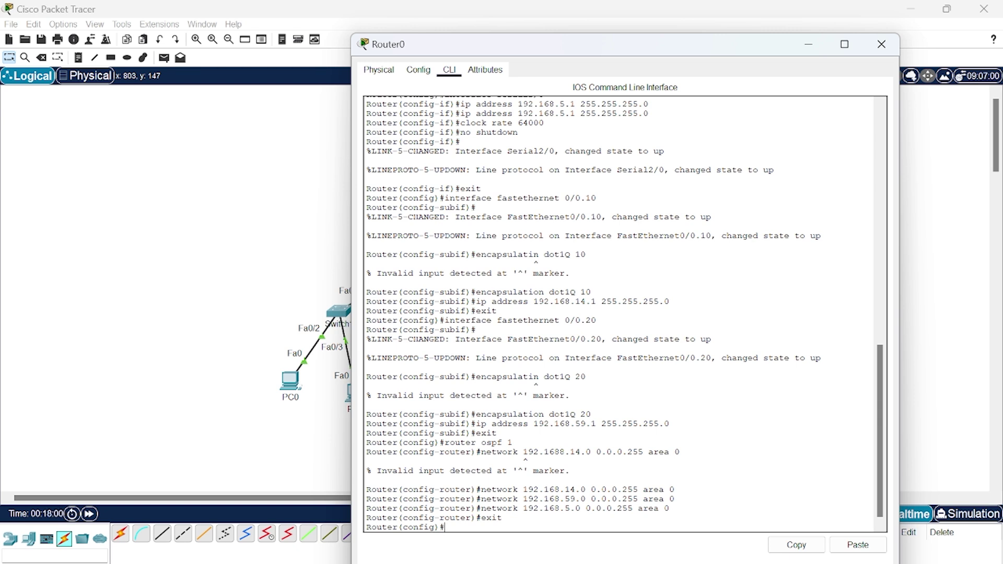
Re-enter OSPF process 1 on Router0, add network 192.168.5.0 with wildcard mask 0.0.0.3 to area 0, and close the router
type("router ospf 1")
key("Return")
type("network 192.168.5.0 0.0.0.255 area 0")
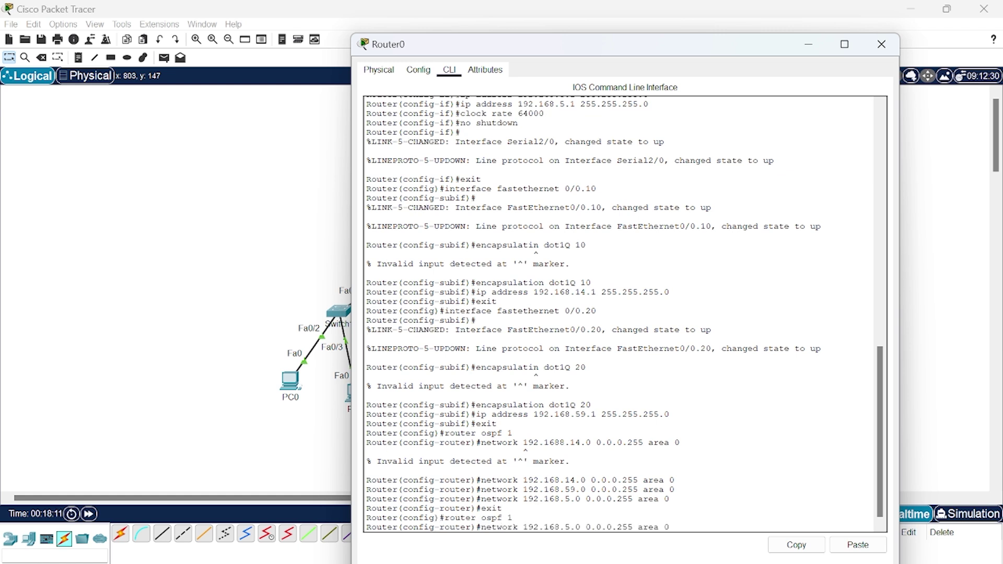
key("Left")
key("Left")
key("Left")
key("Left")
key("Left")
key("Left")
key("Left")
key("BackSpace")
key("BackSpace")
key("BackSpace")
type("3")
key("Return")
type("exit")
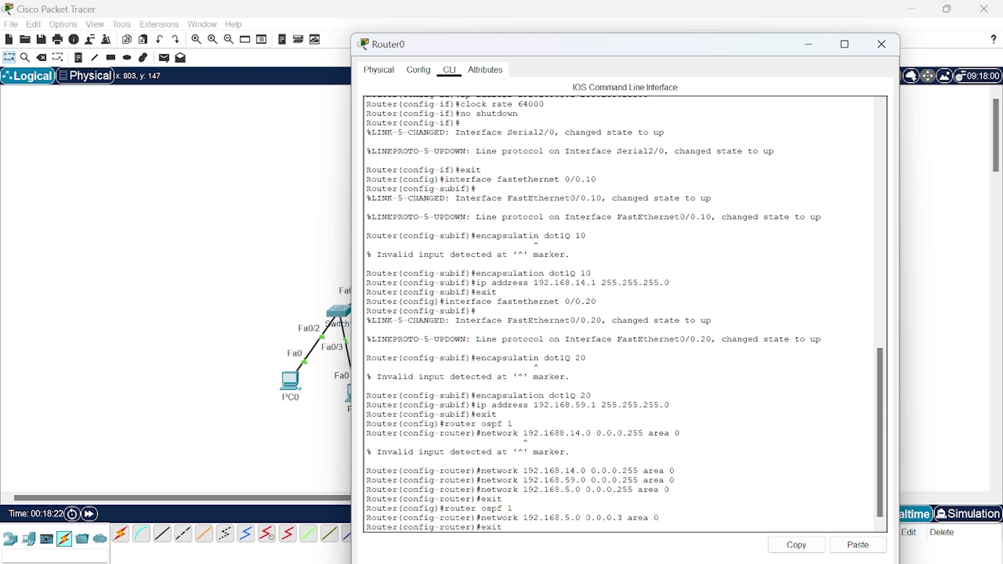
key("Return")
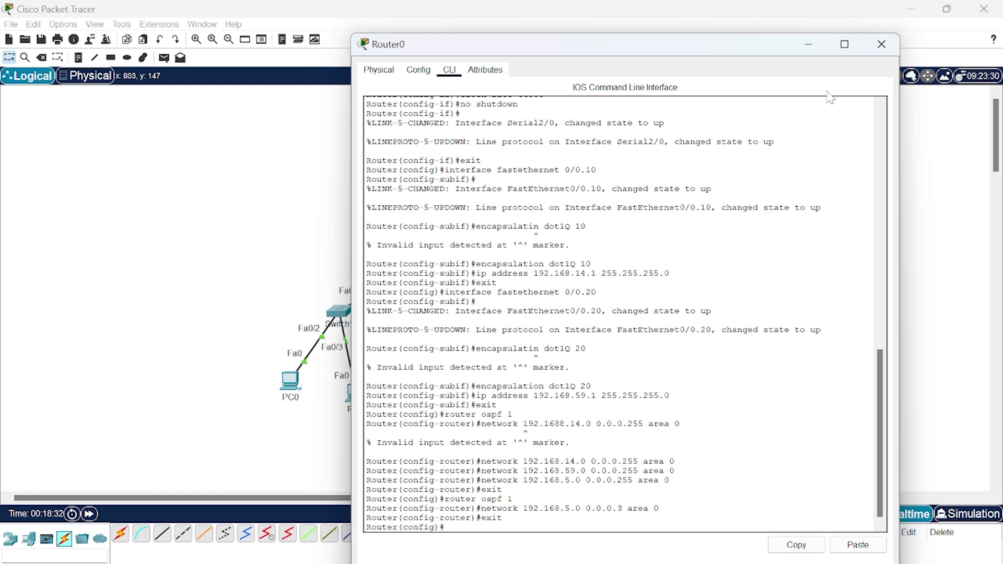
left_click(879, 46)
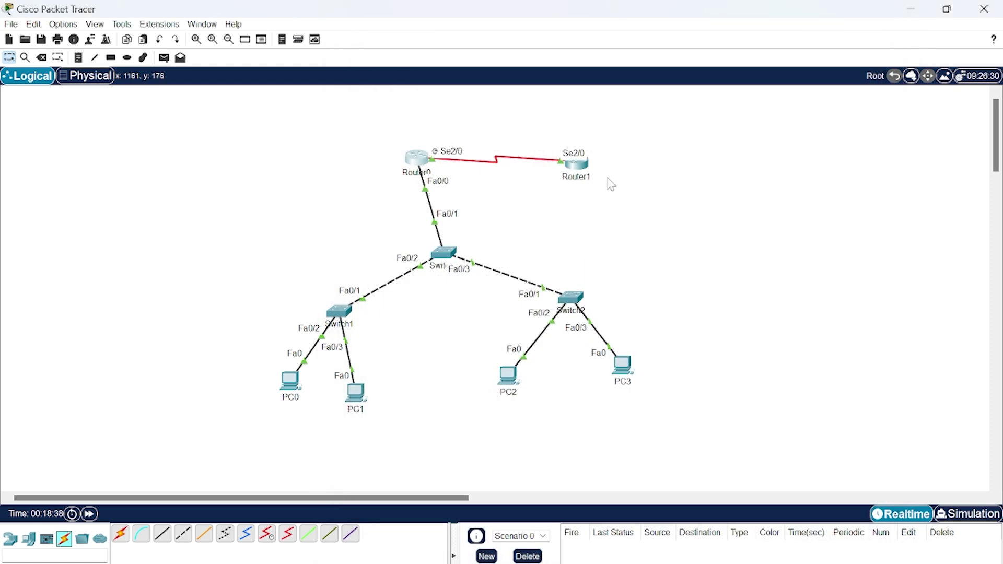
Open Router1's command line and exit its interface configuration to global configuration mode
left_click(576, 166)
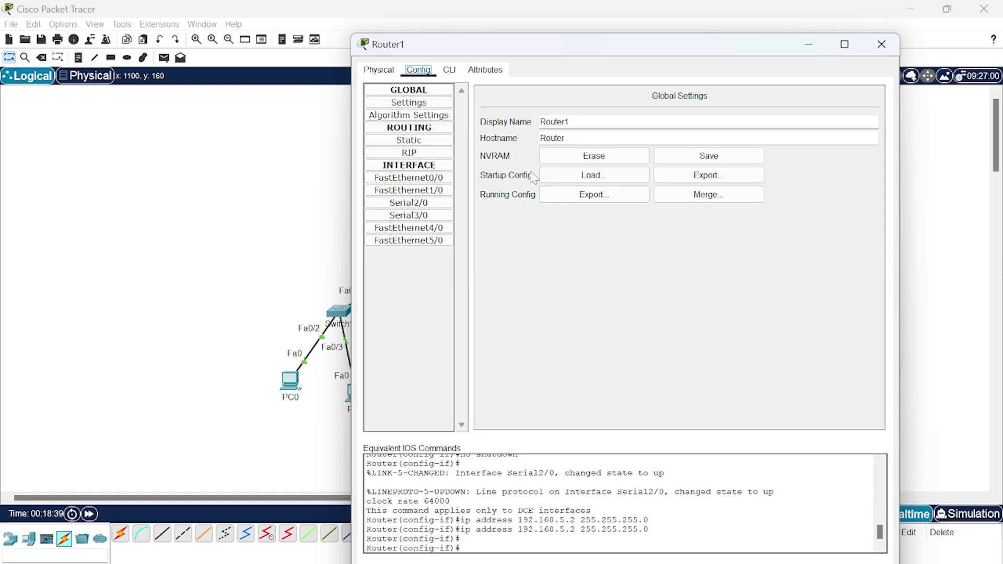
left_click(449, 70)
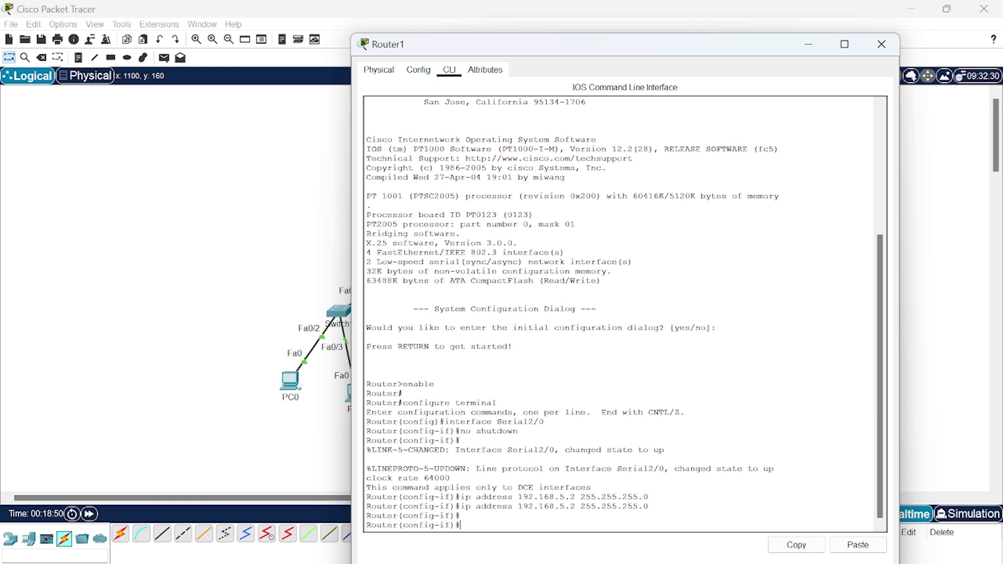
type("exit")
key("Return")
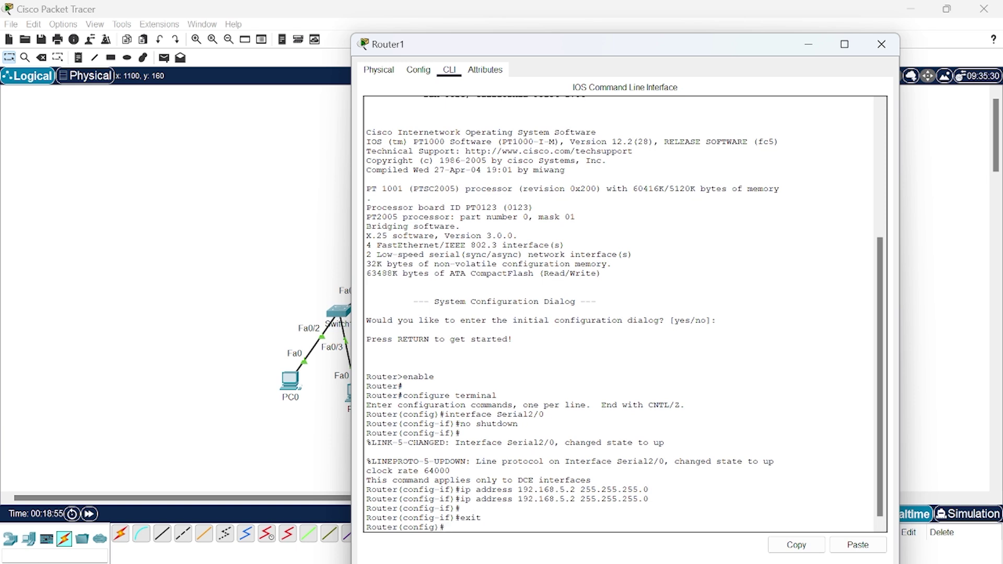
Configure OSPF process 1 on Router1 with network 192.168.5.0, wildcard mask 0.0.0.3, area 0, and close the router
type("router ospf 1")
key("Return")
type("networ")
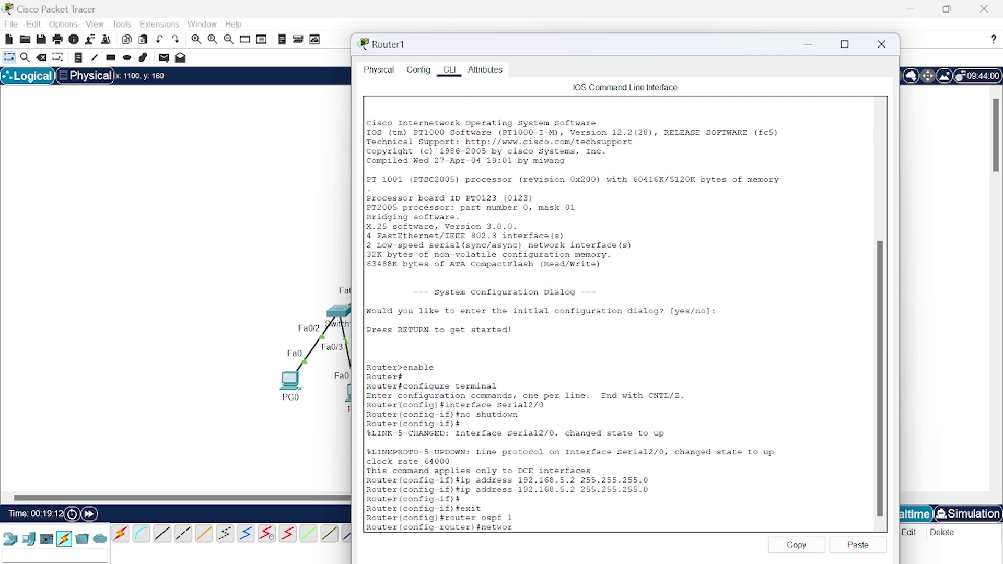
type("k 192.168.5.0 0.0.0.3 area 0")
key("Return")
type("exit")
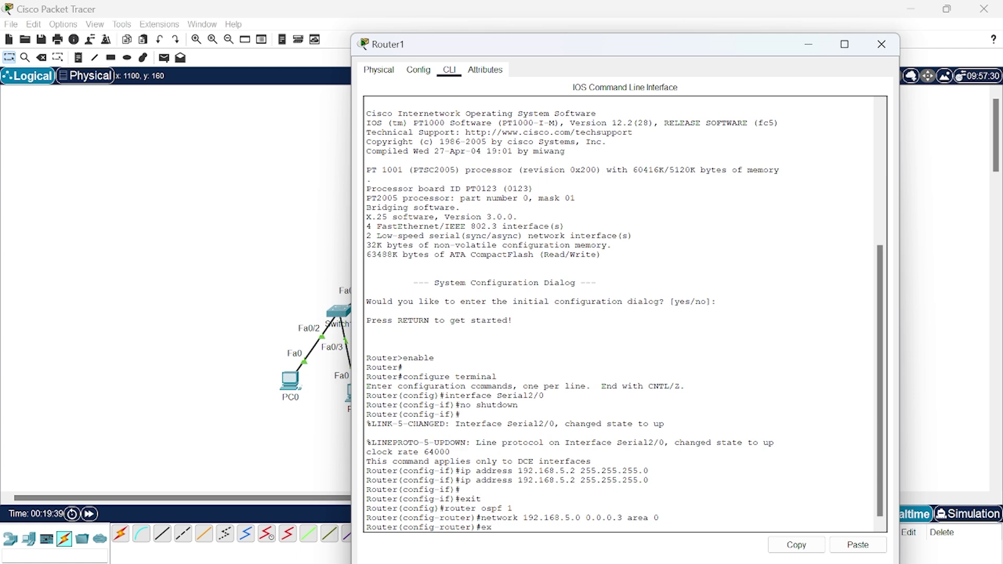
key("Return")
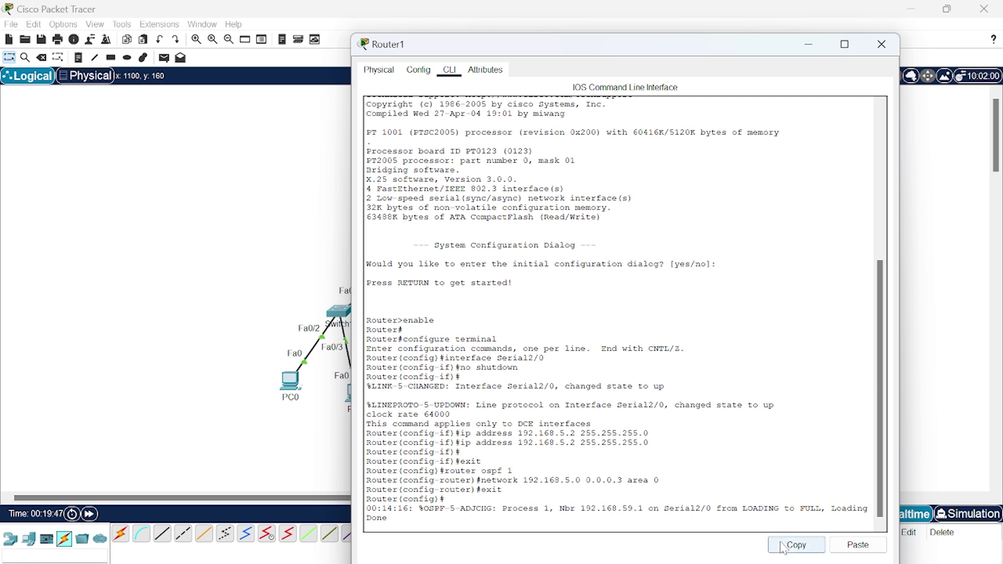
left_click(882, 44)
Open PC0's IP configuration and try to assign it the static IPv4 address 192.168.14.1
left_click(293, 386)
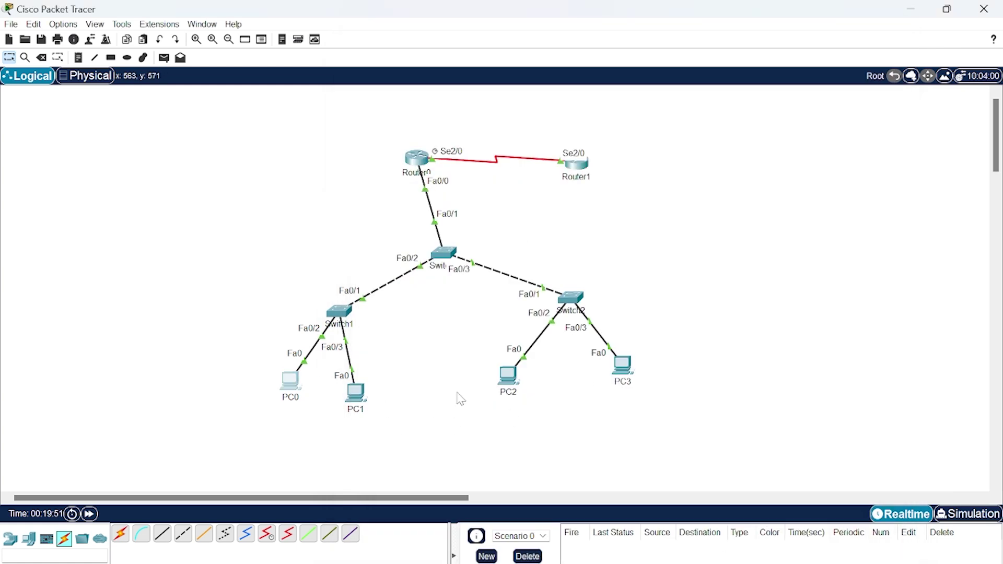
left_click(458, 69)
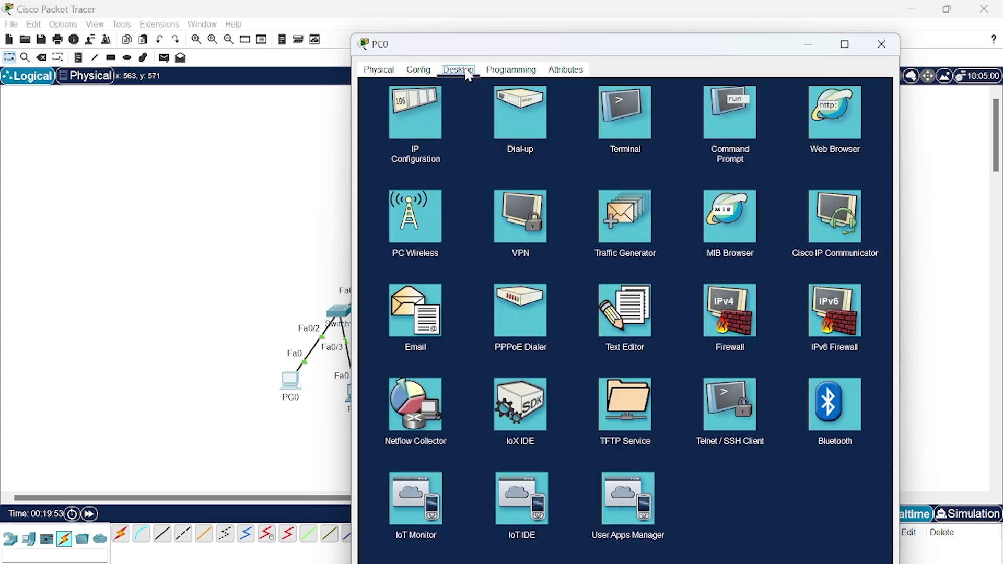
left_click(411, 128)
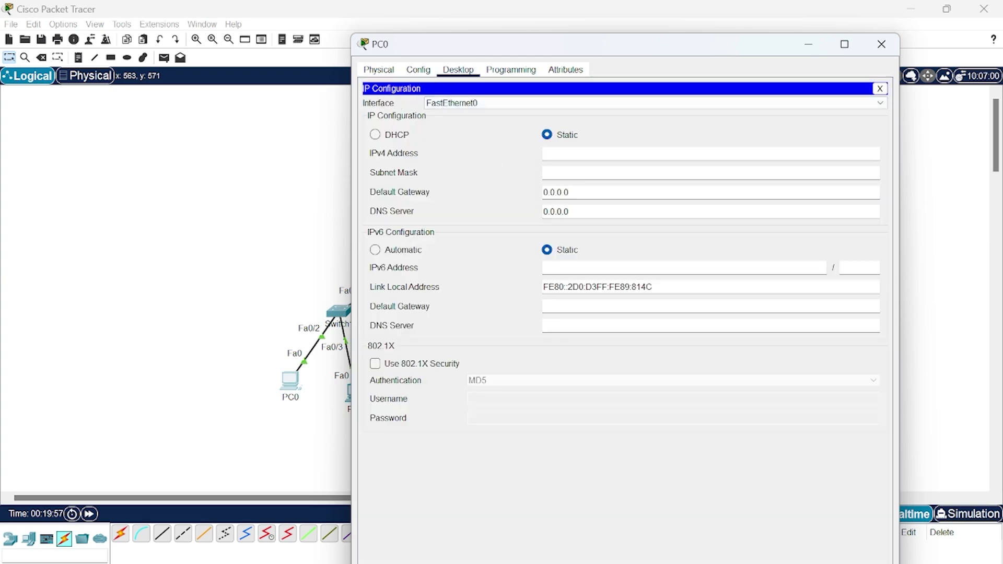
type("192.168.14.1")
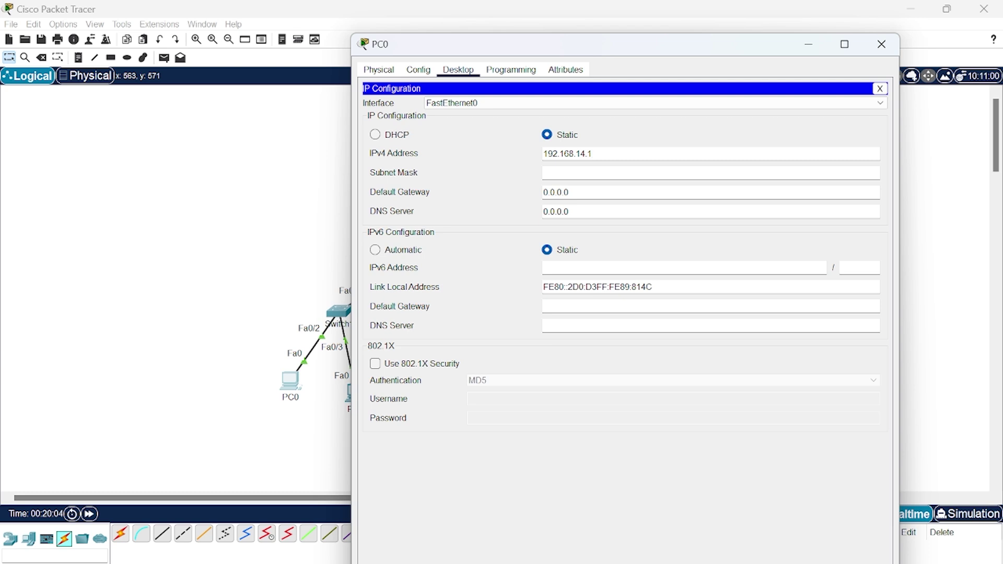
left_click(654, 190)
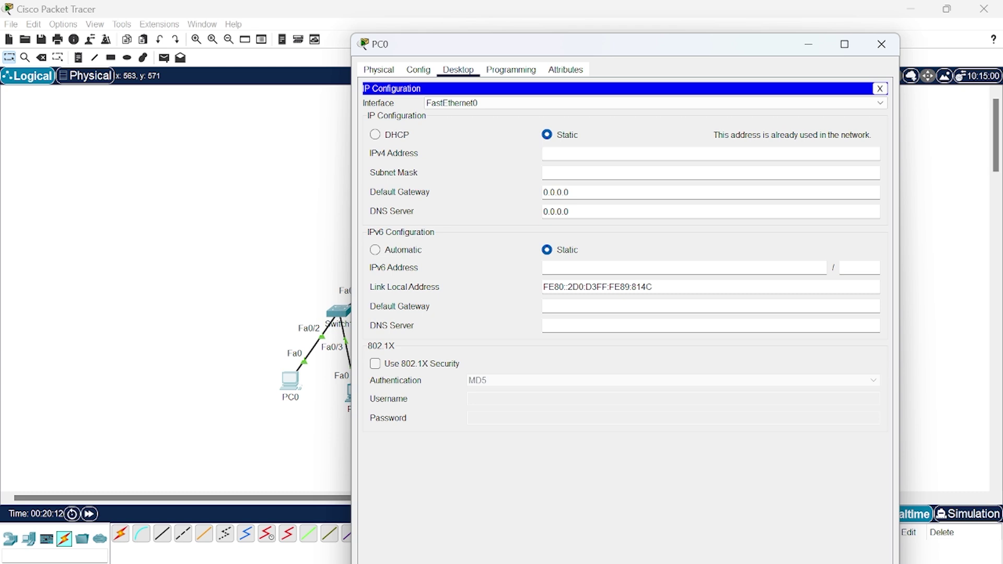
Set PC0's IPv4 address to 192.168.14.10, subnet mask to 255.255.255.0 and default gateway to 192.168.14.1
type("192.168.14.10")
left_click(575, 173)
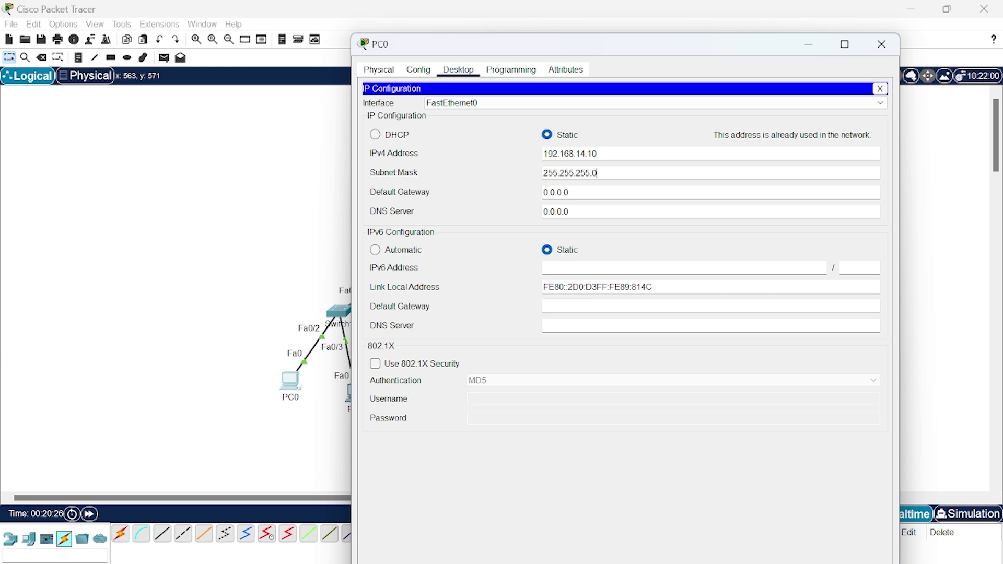
left_click(555, 192)
double_click(556, 193)
key("shift+Tab")
key("shift+Tab")
key("ctrl+c")
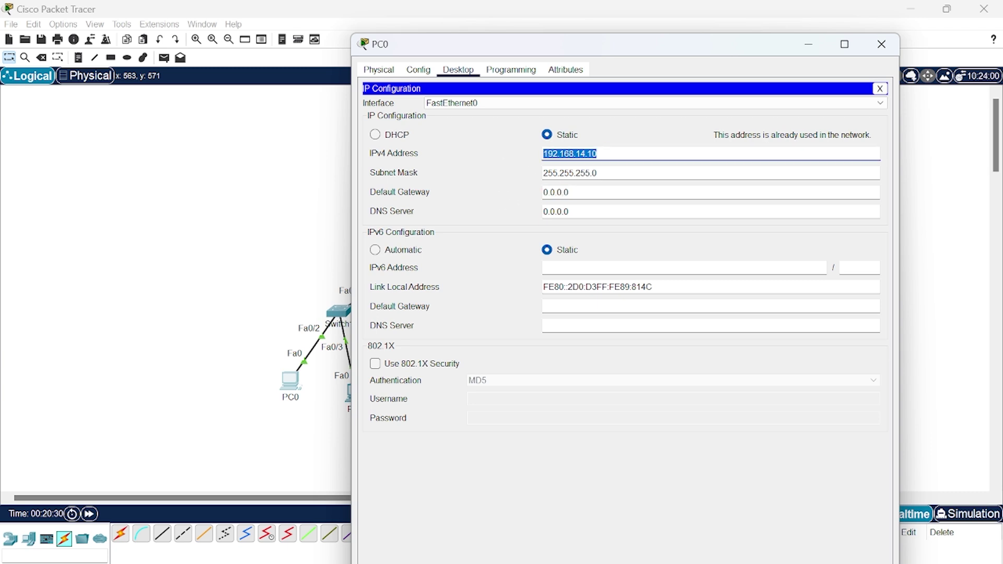
left_click(569, 192)
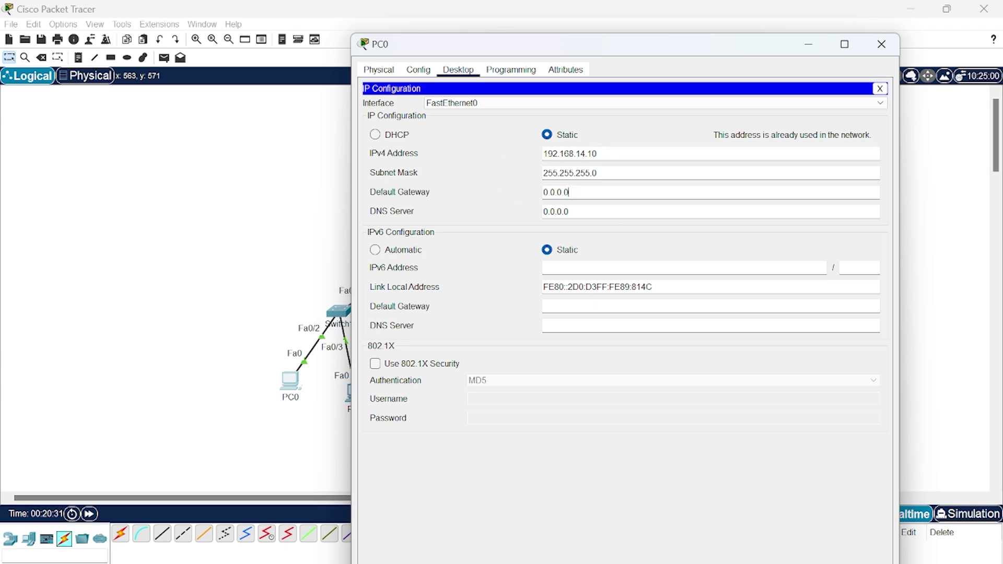
double_click(563, 193)
key("ctrl+v")
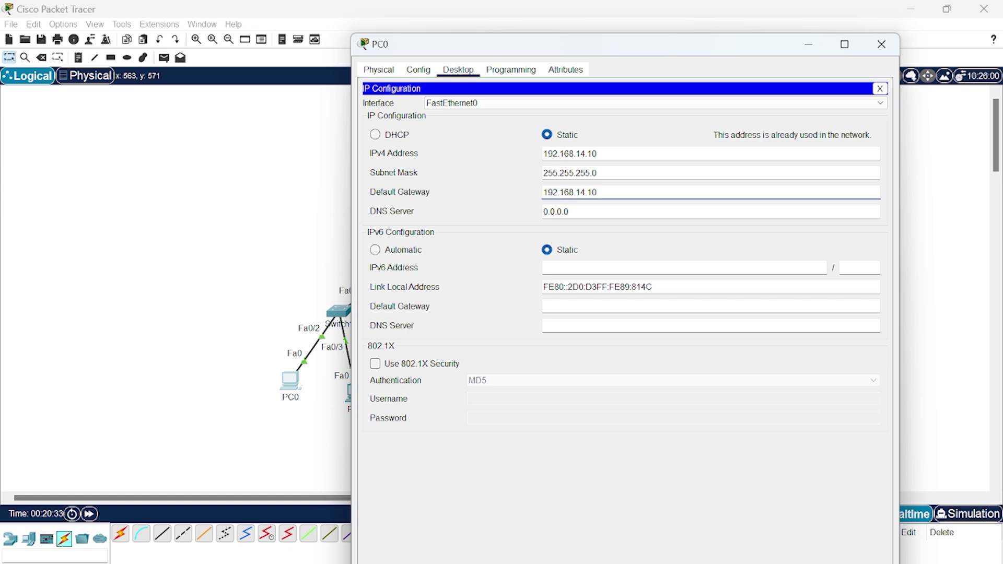
key("BackSpace")
left_click(503, 193)
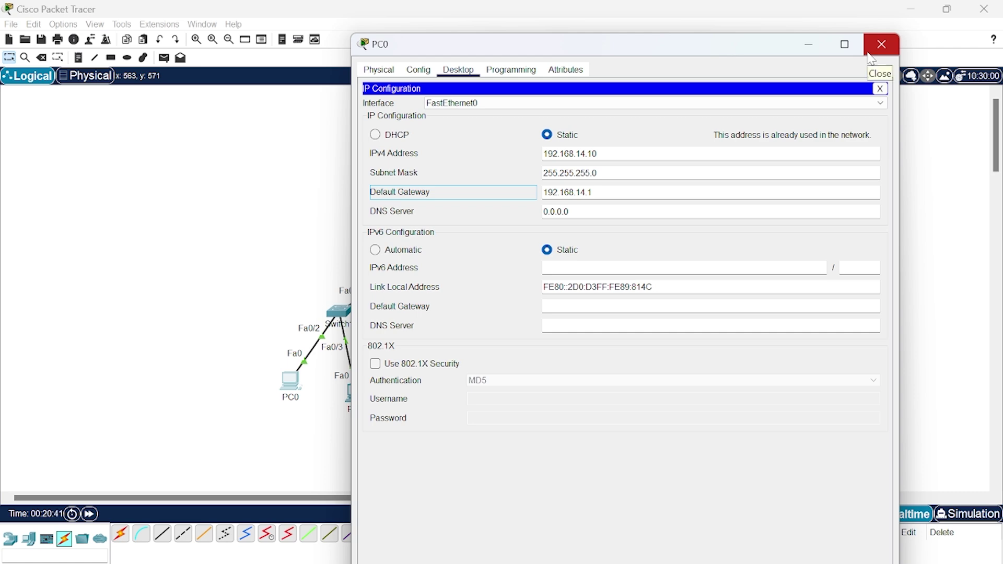
left_click(869, 55)
Set PC1's static IPv4 address to 192.168.14.11 with subnet mask 255.255.255.0
left_click(361, 395)
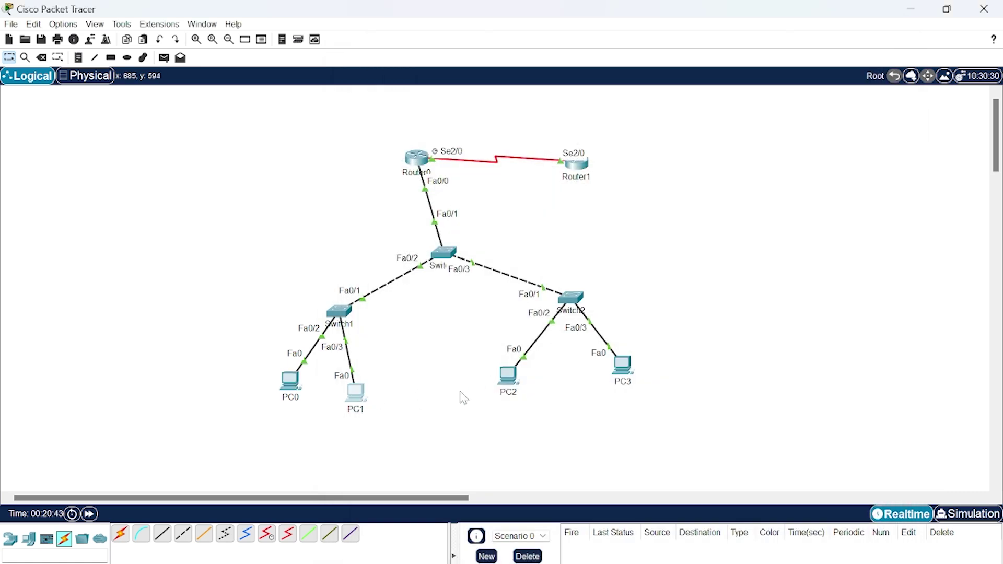
left_click(459, 165)
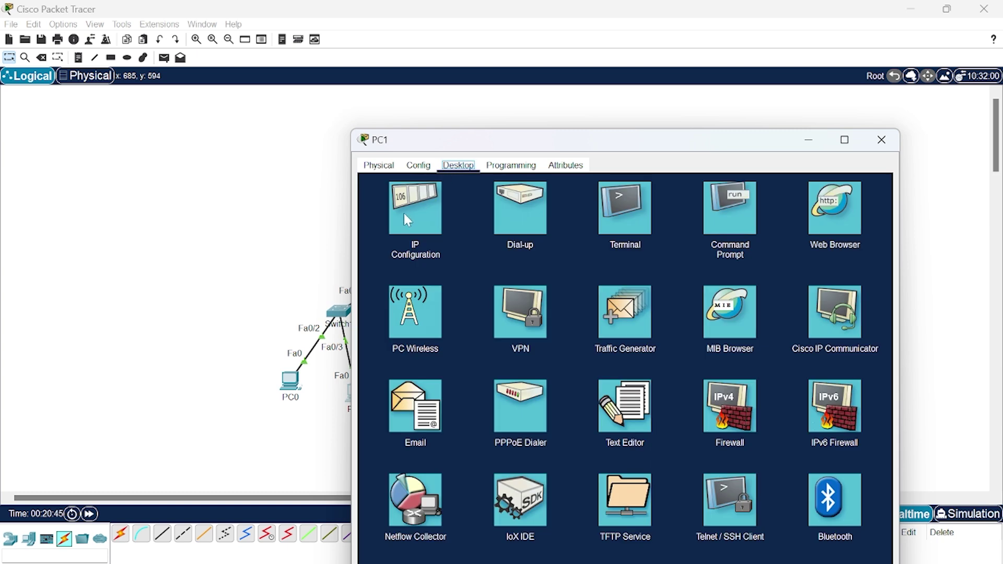
left_click(404, 213)
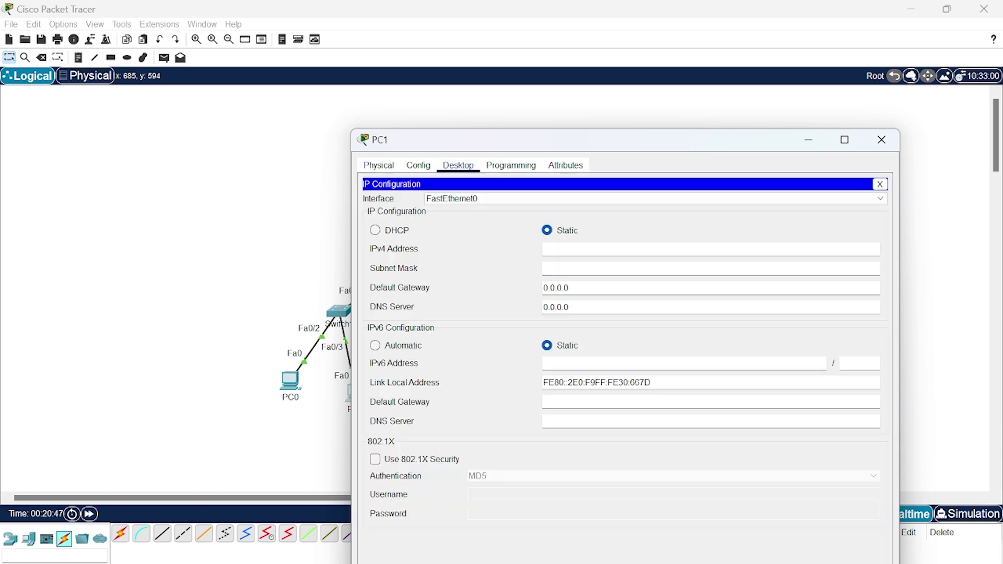
type("192.168.14.10")
key("BackSpace")
type("1")
left_click(597, 269)
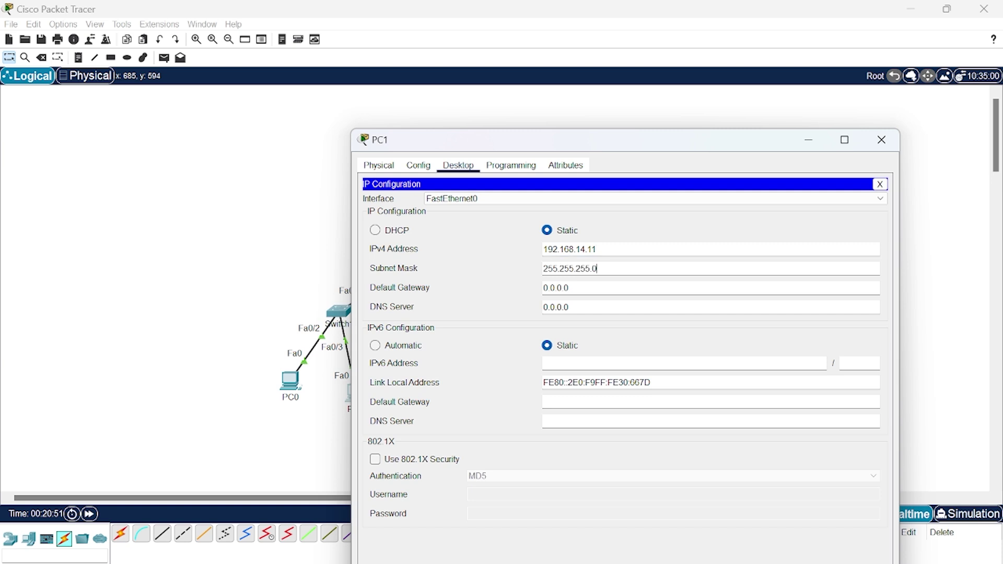
Set PC1's default gateway to 192.168.14.1 and close its configuration
key("Tab")
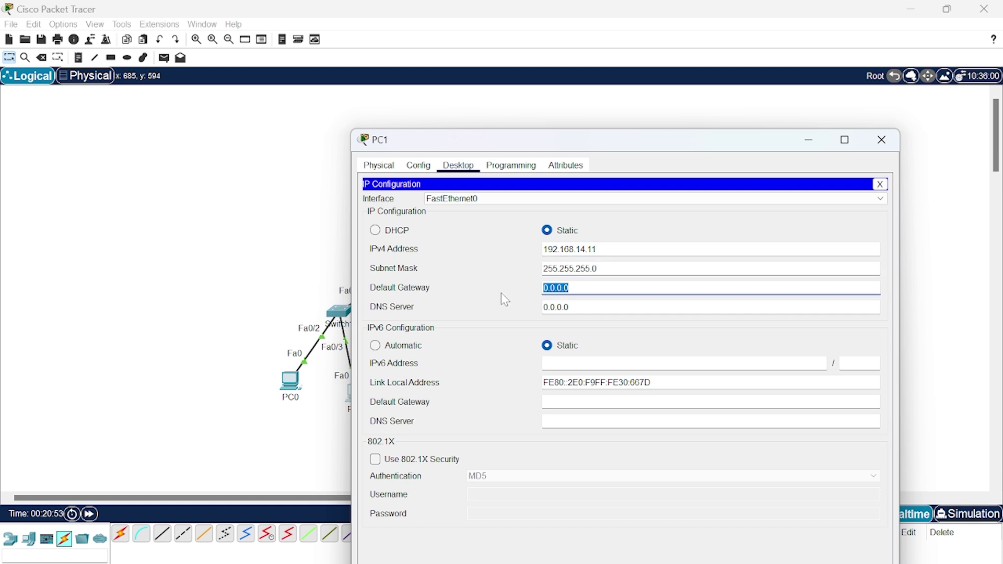
type("192.168.14.10")
key("BackSpace")
left_click(498, 304)
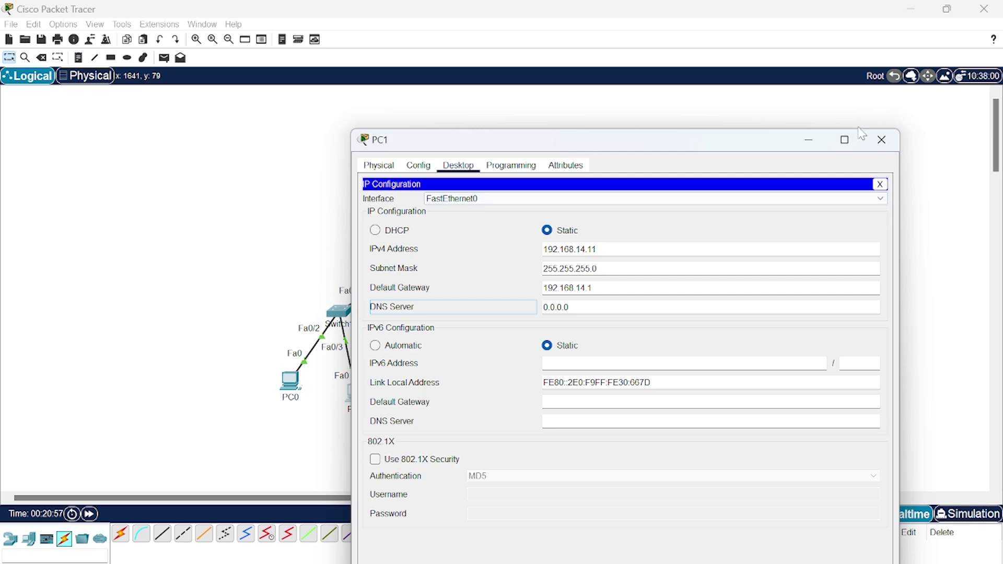
left_click(870, 151)
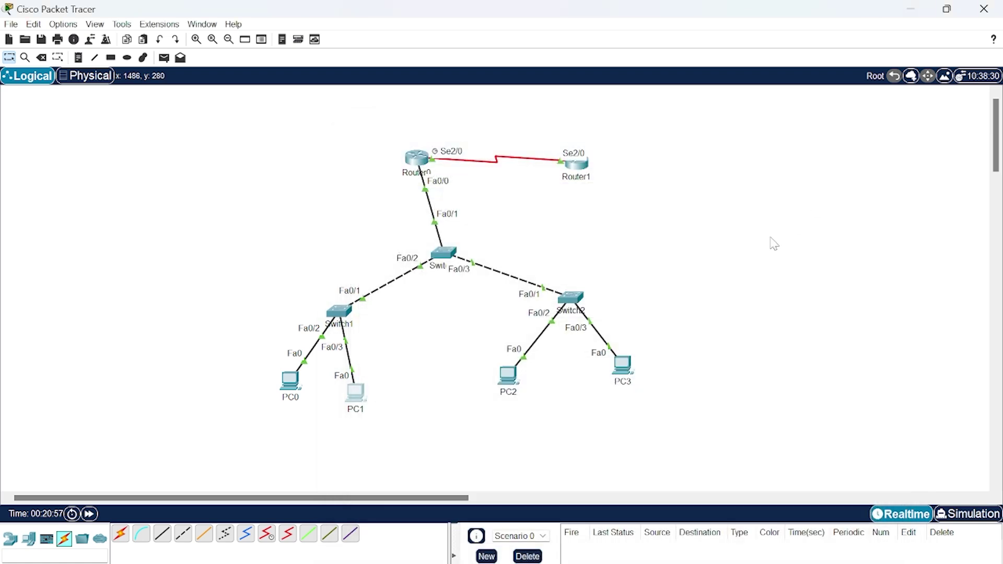
Set PC2's static IPv4 address to 192.168.59.110 with subnet mask 255.255.255.0
left_click(510, 373)
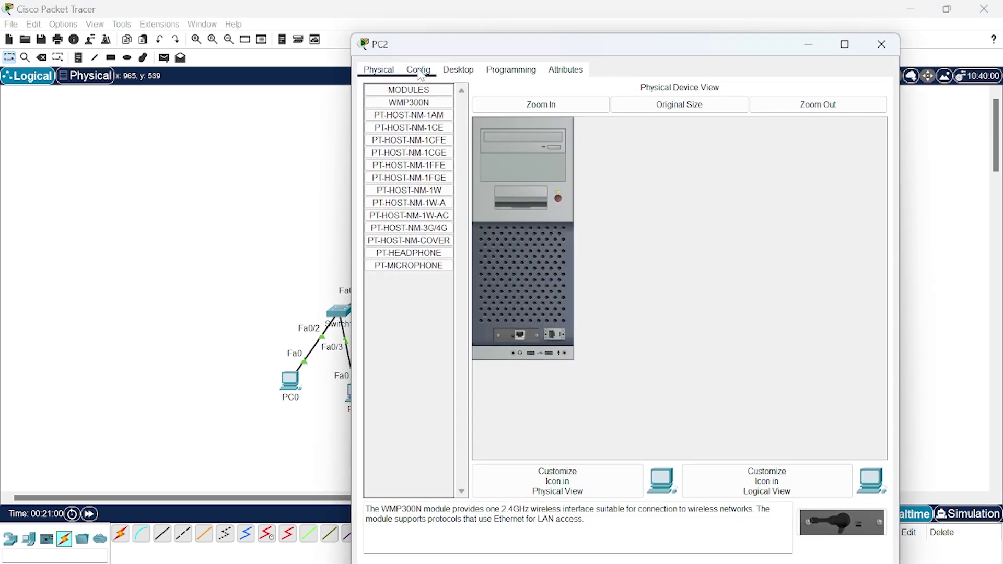
left_click(479, 79)
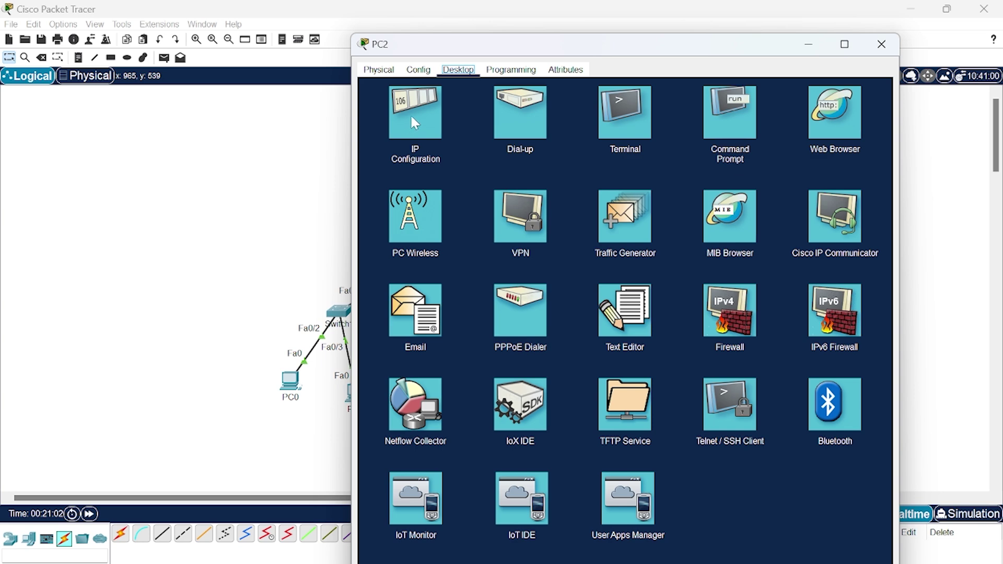
left_click(431, 110)
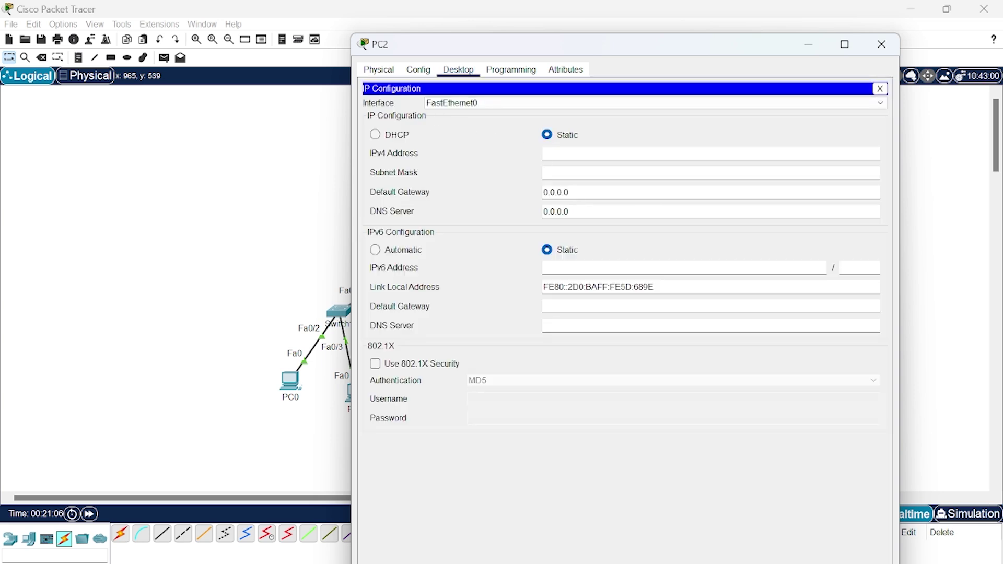
type("192.168.14.10")
double_click(580, 154)
type("59.110")
left_click(648, 173)
key("ctrl+a")
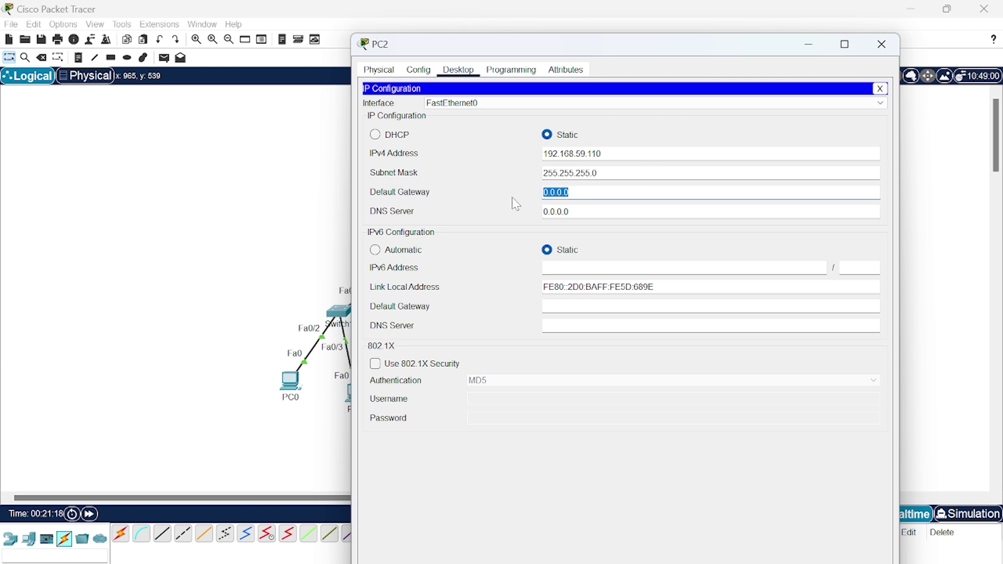
Set PC2's default gateway to 192.168.59.1 and close its configuration
key("ctrl+v")
key("BackSpace")
key("BackSpace")
key("BackSpace")
key("BackSpace")
key("BackSpace")
type("59.1")
left_click(510, 190)
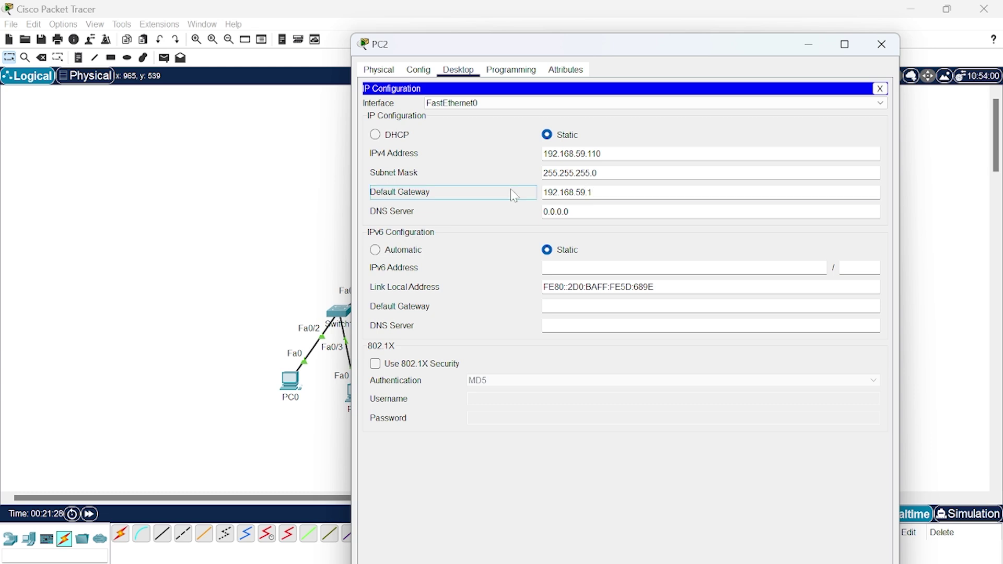
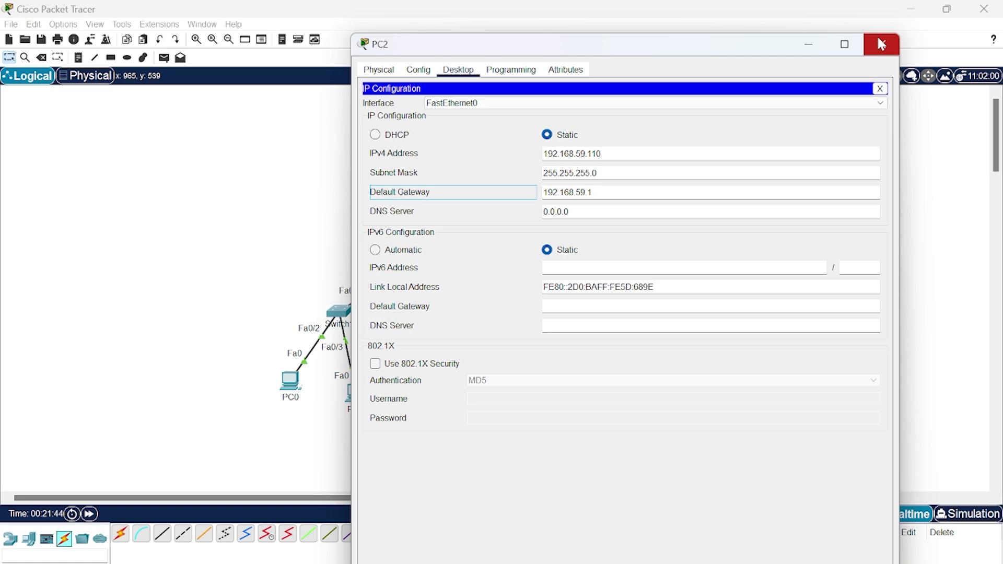
left_click(879, 40)
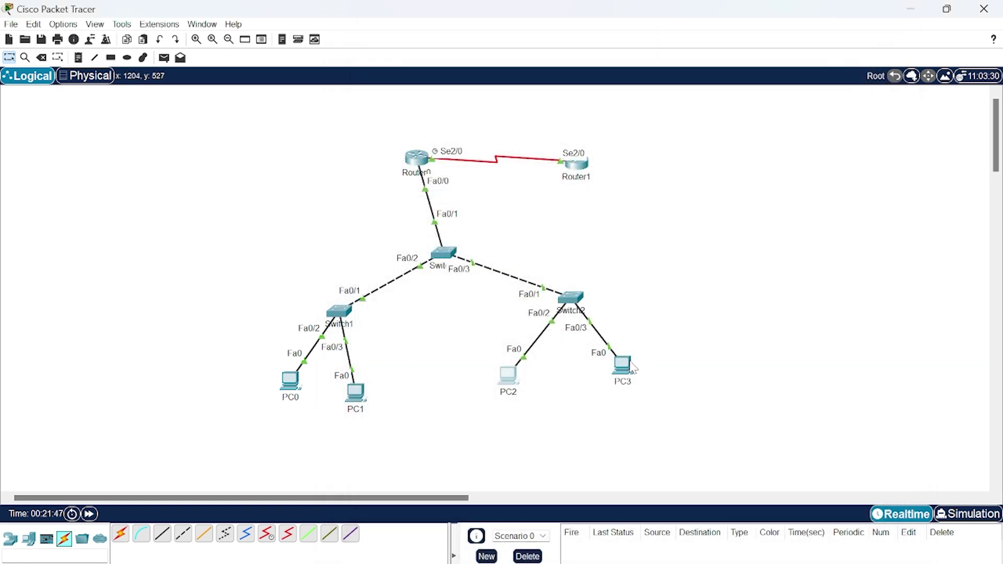
Set PC3's static IPv4 address to 192.168.59.111 with subnet mask 255.255.255.0
left_click(623, 366)
left_click(458, 70)
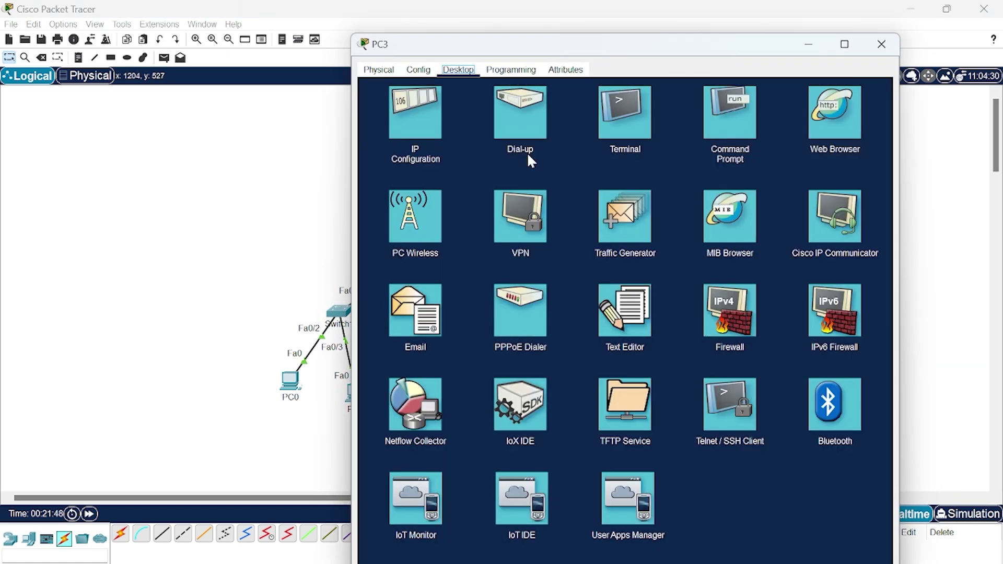
left_click(429, 133)
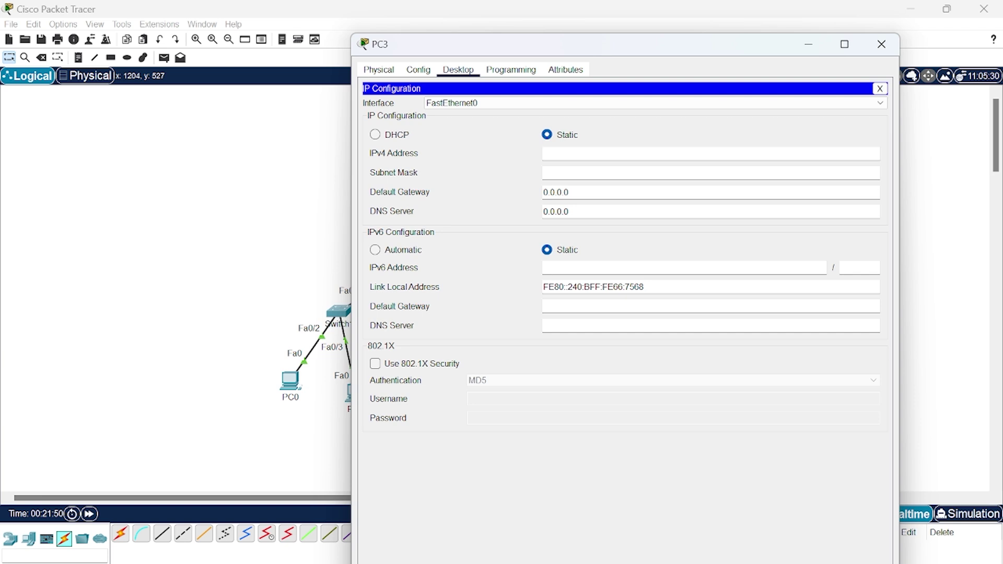
type("192.168.14.10")
key("BackSpace")
key("BackSpace")
key("BackSpace")
key("BackSpace")
type("9.111")
key("Tab")
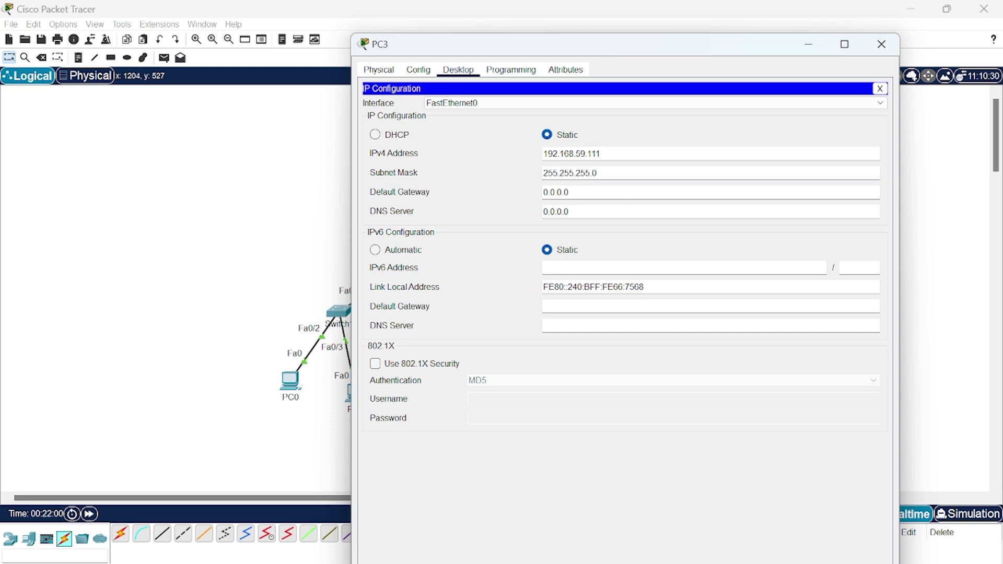
Set PC3's default gateway to 192.168.59.1 and close its configuration
left_click_drag(602, 153, 542, 153)
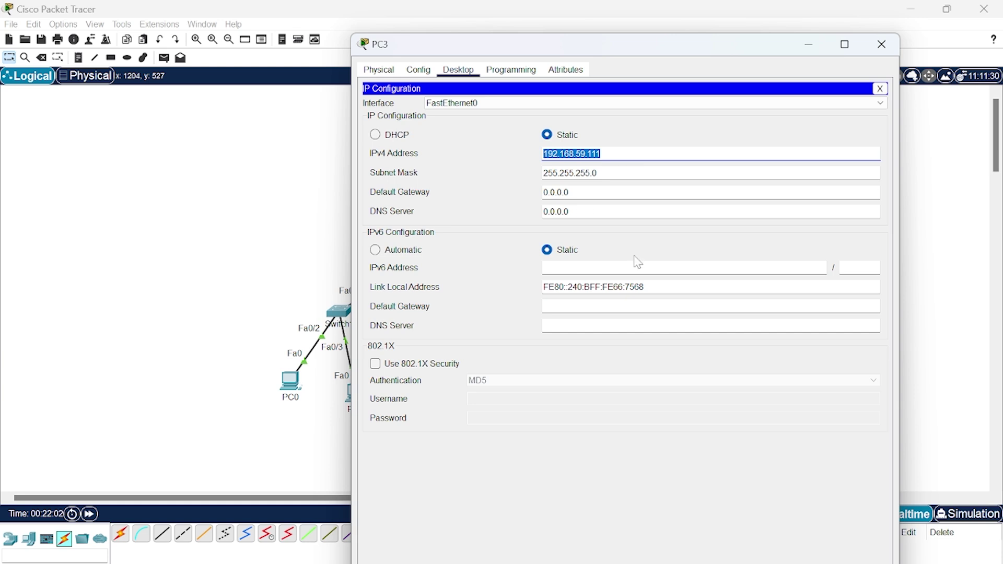
key("ctrl+c")
left_click(599, 194)
key("ctrl+a")
key("ctrl+v")
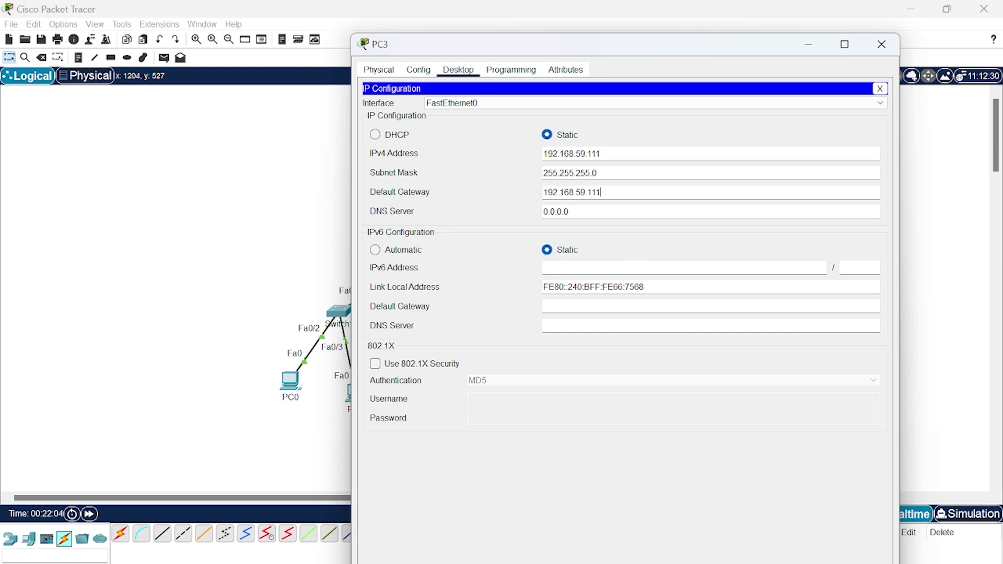
key("BackSpace")
left_click(882, 44)
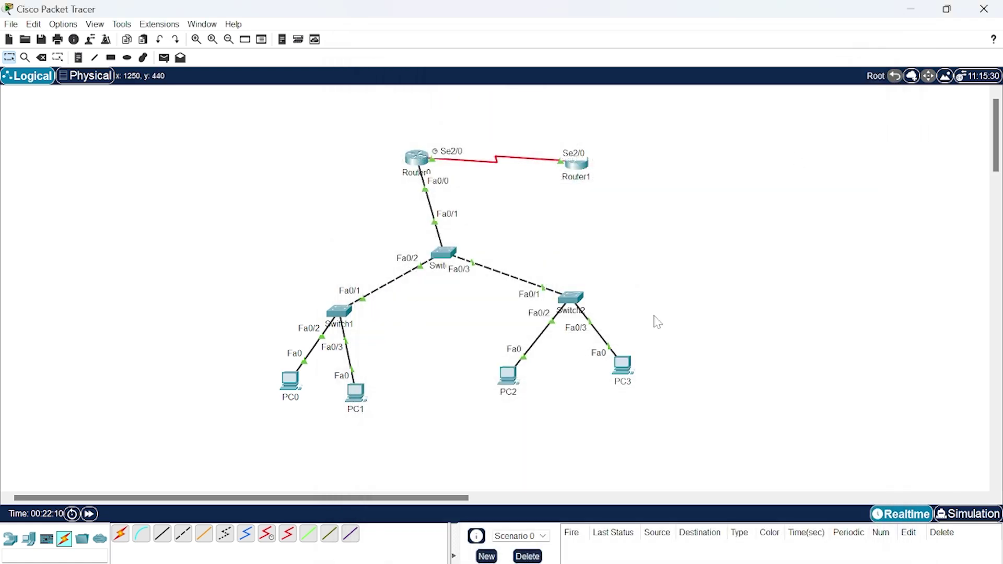
Test connectivity within the first VLAN by pinging PC1 at 192.168.14.11 from PC0's command prompt
left_click(290, 380)
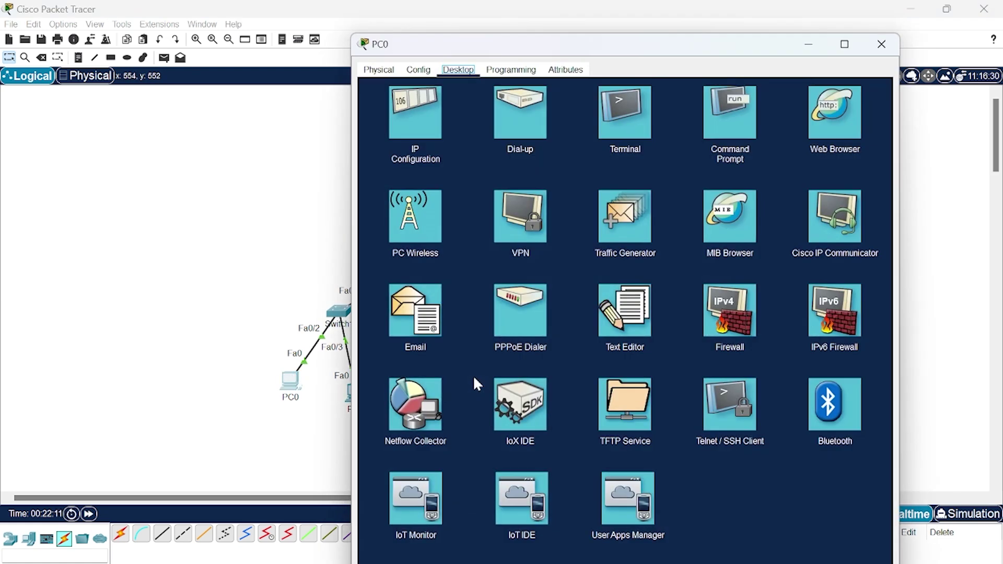
left_click(720, 138)
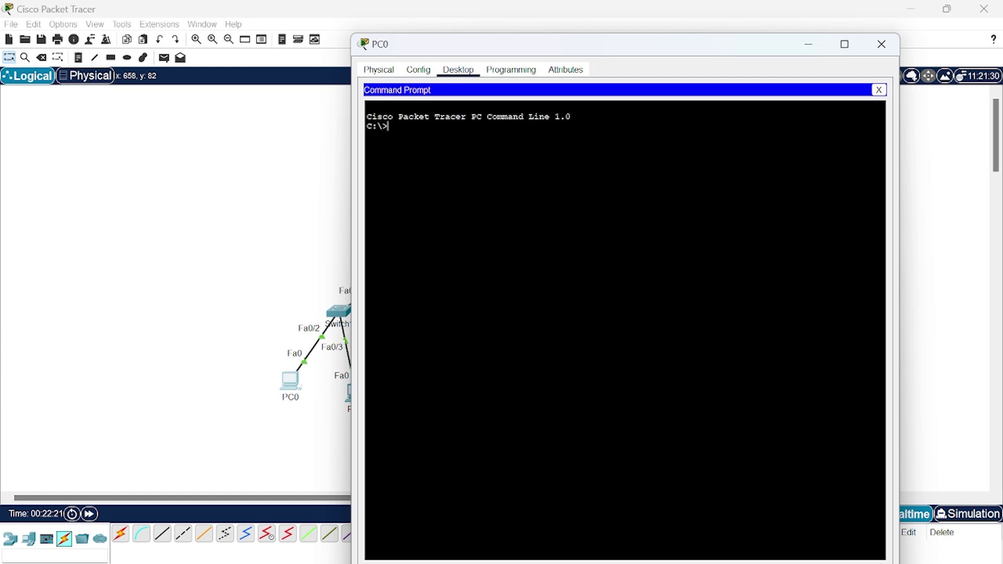
type("ping 192.168.14")
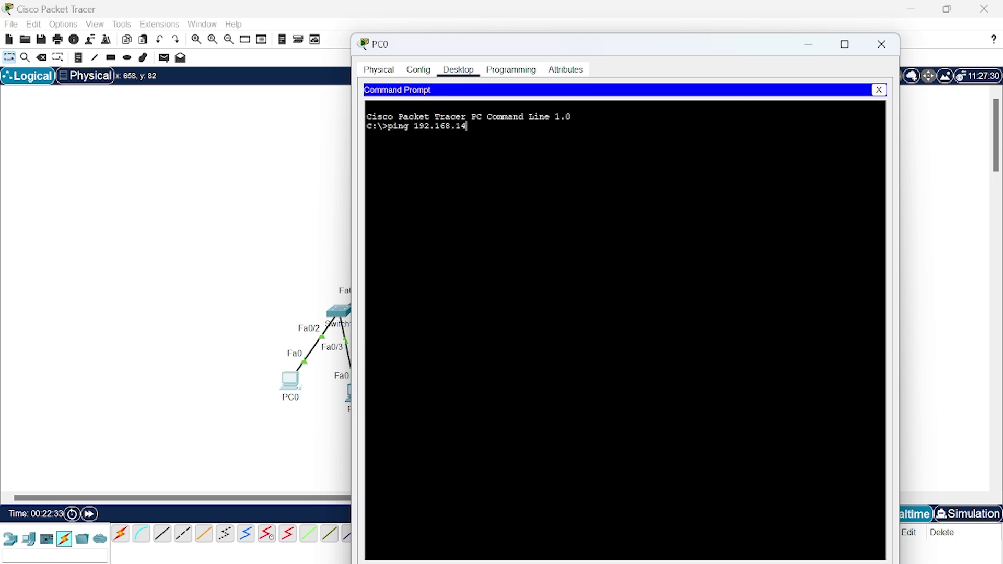
type(".1")
key("BackSpace")
type("1")
key("Return")
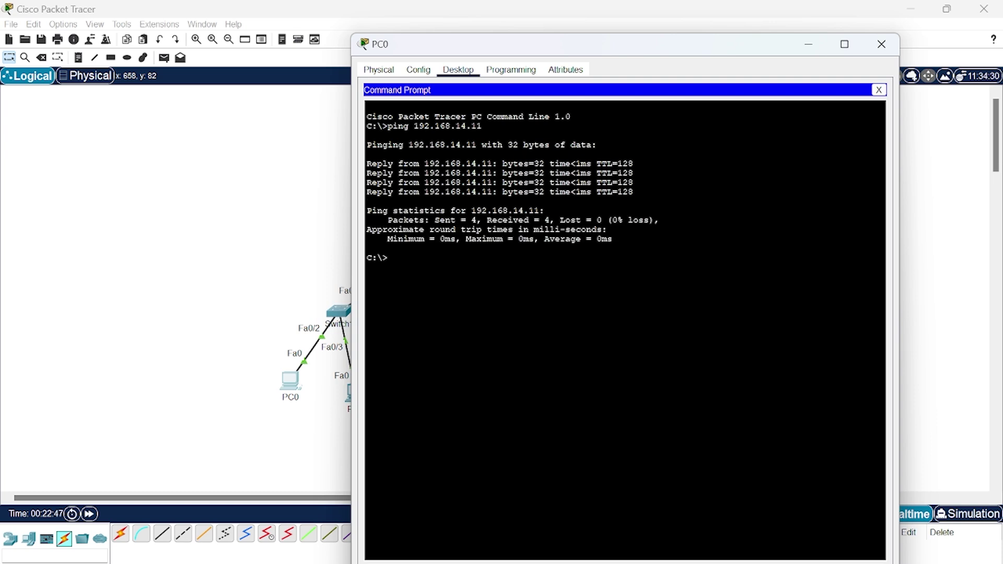
left_click(808, 51)
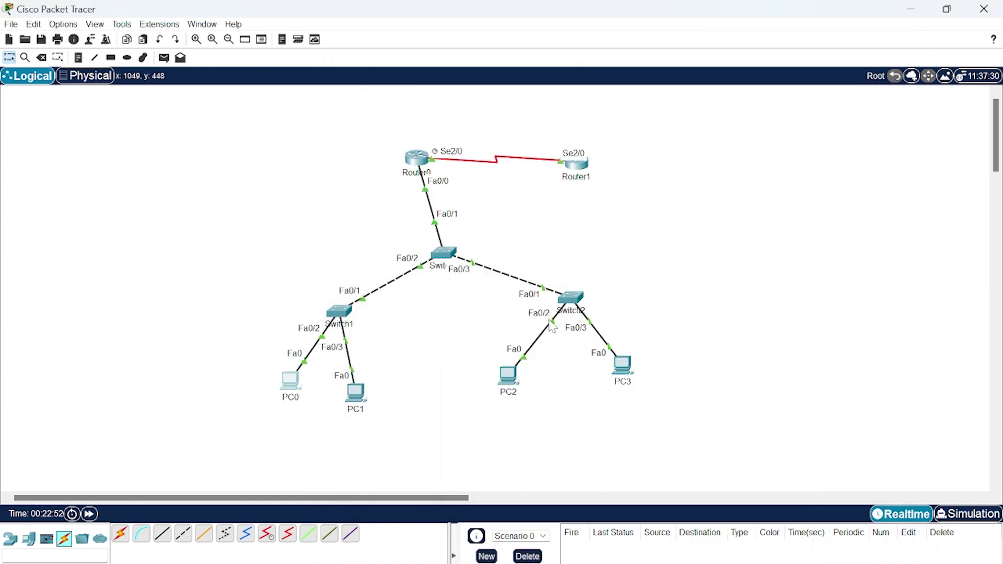
Test connectivity within the second VLAN by pinging PC2 at 192.168.59.110 from PC3's command prompt
left_click(624, 366)
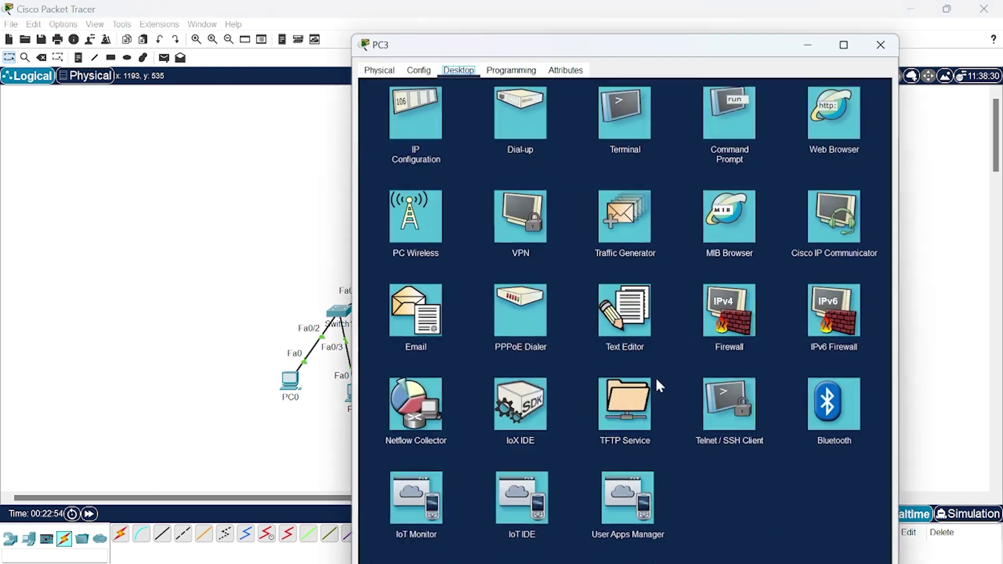
left_click(742, 142)
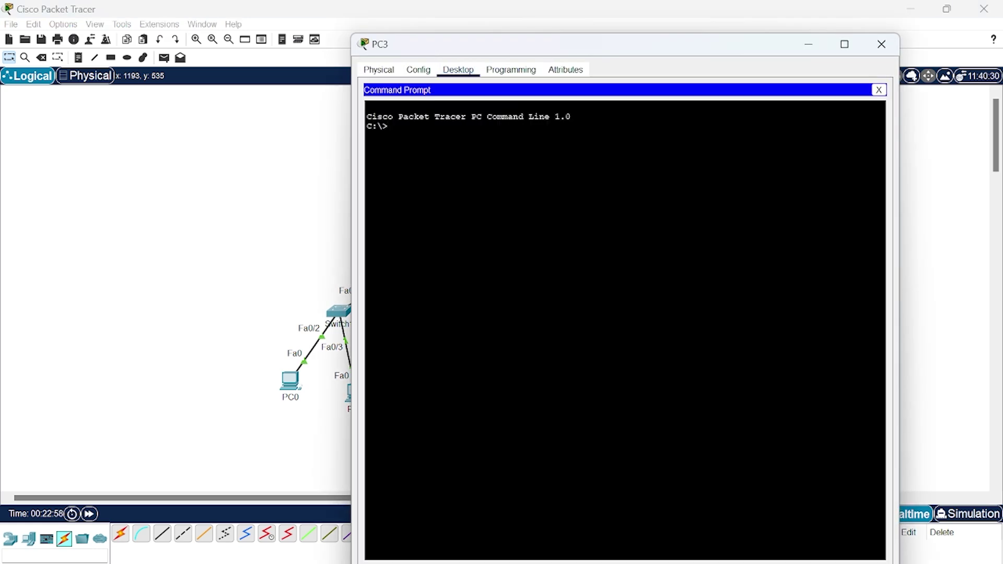
type("ping 192.168.59.11")
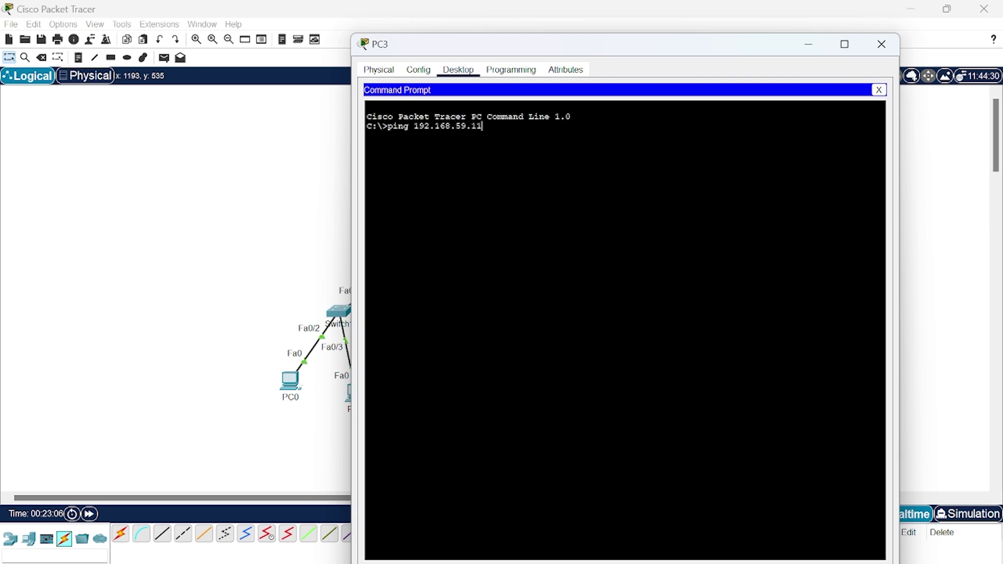
type("0")
key("Return")
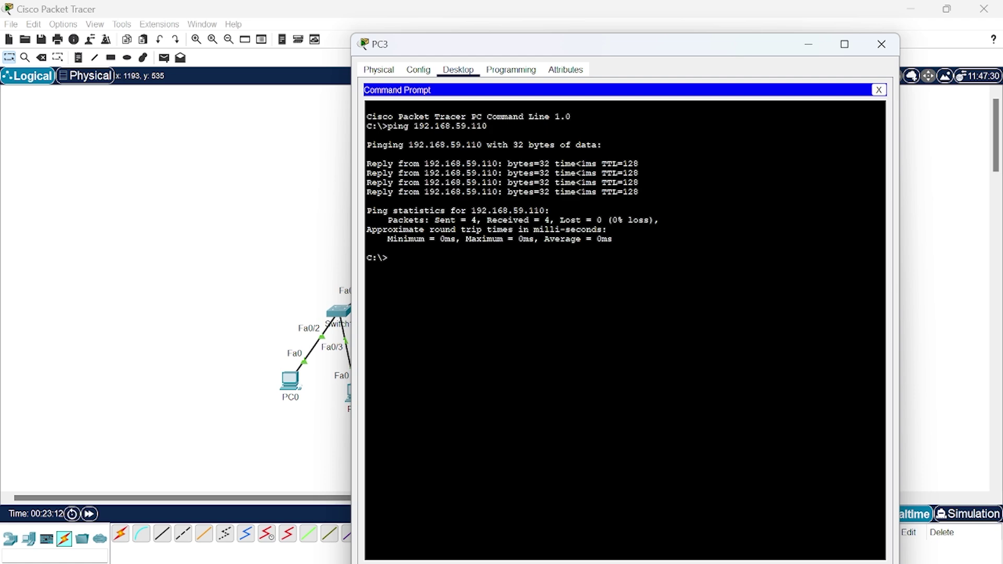
left_click(265, 379)
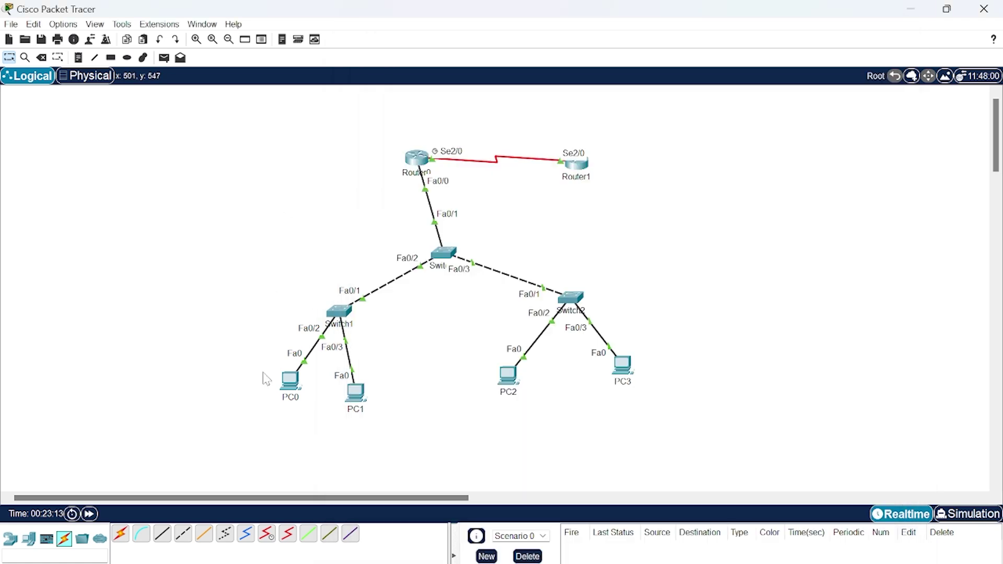
Test inter-VLAN routing by pinging PC3 at 192.168.59.111 from PC0's command prompt
left_click(291, 380)
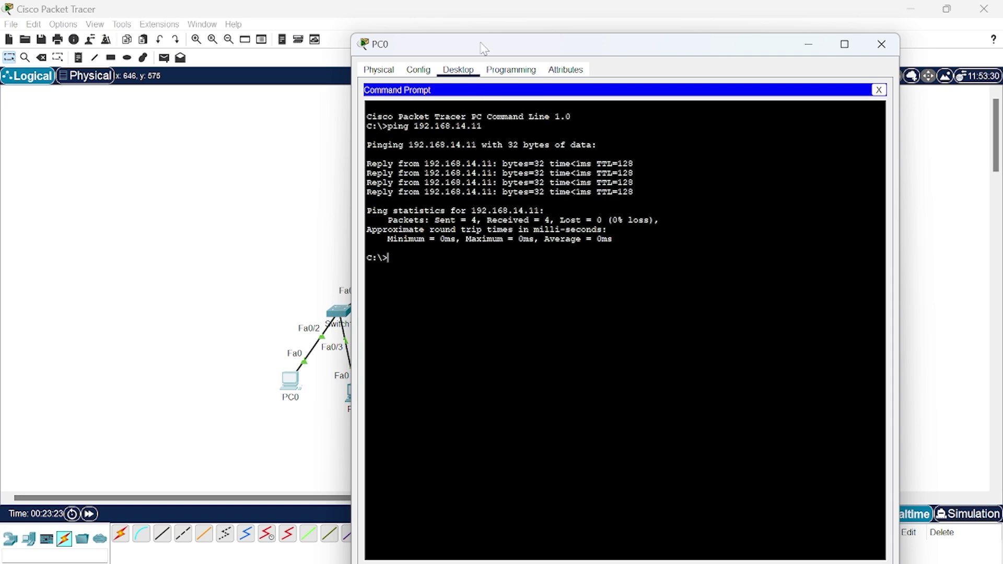
left_click_drag(481, 46, 383, 107)
left_click_drag(515, 107, 580, 86)
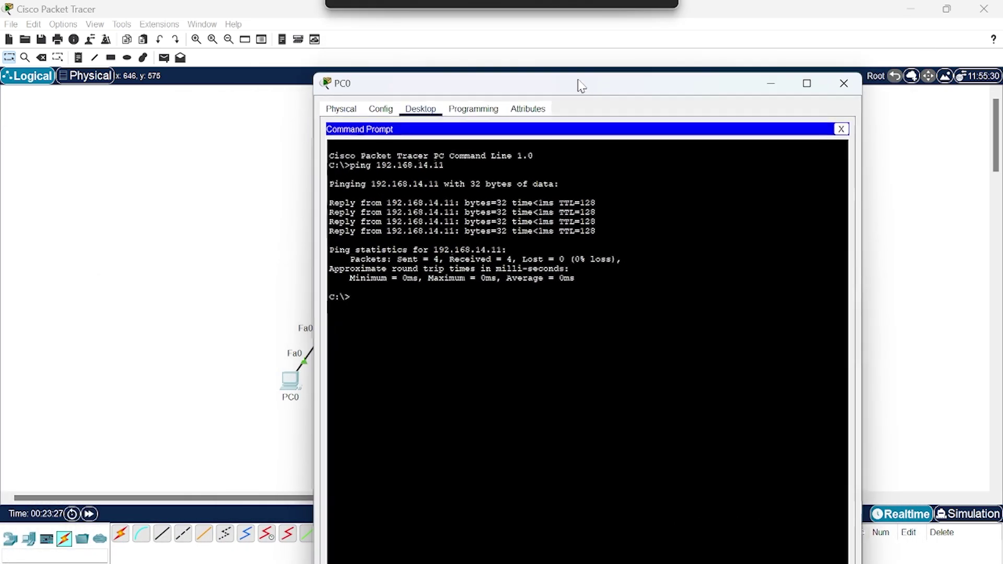
type("ping")
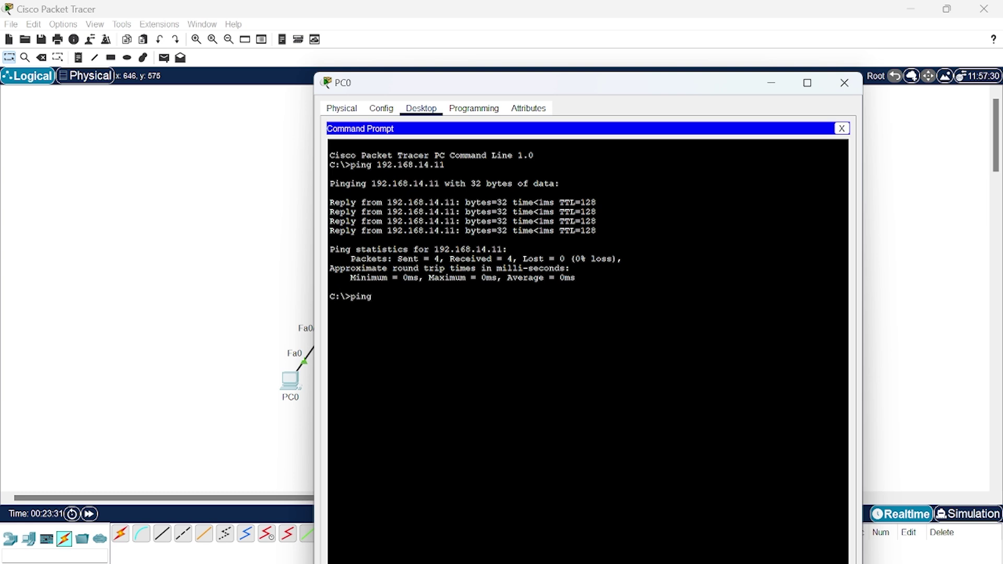
type(" 192.168")
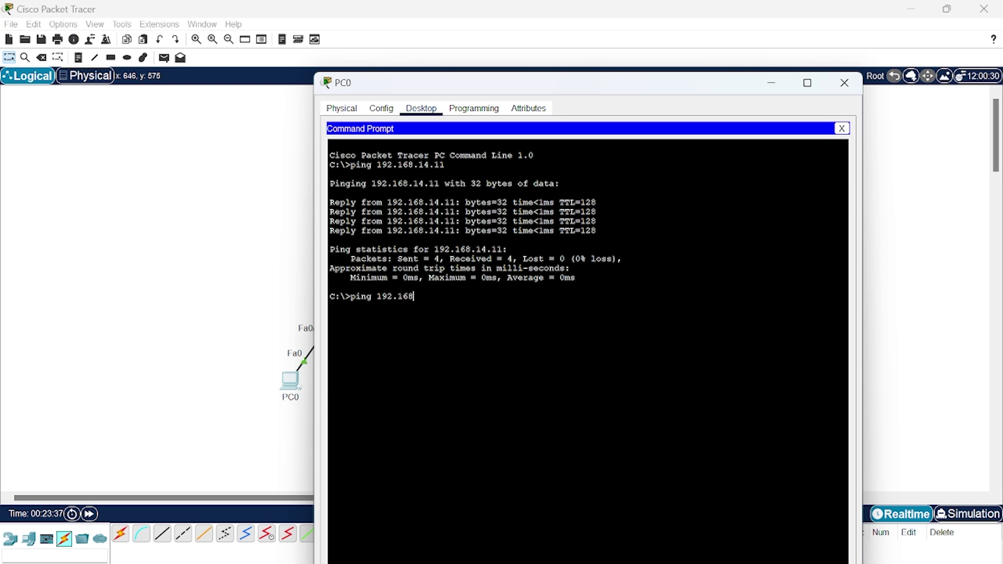
type(".59.111")
key("Return")
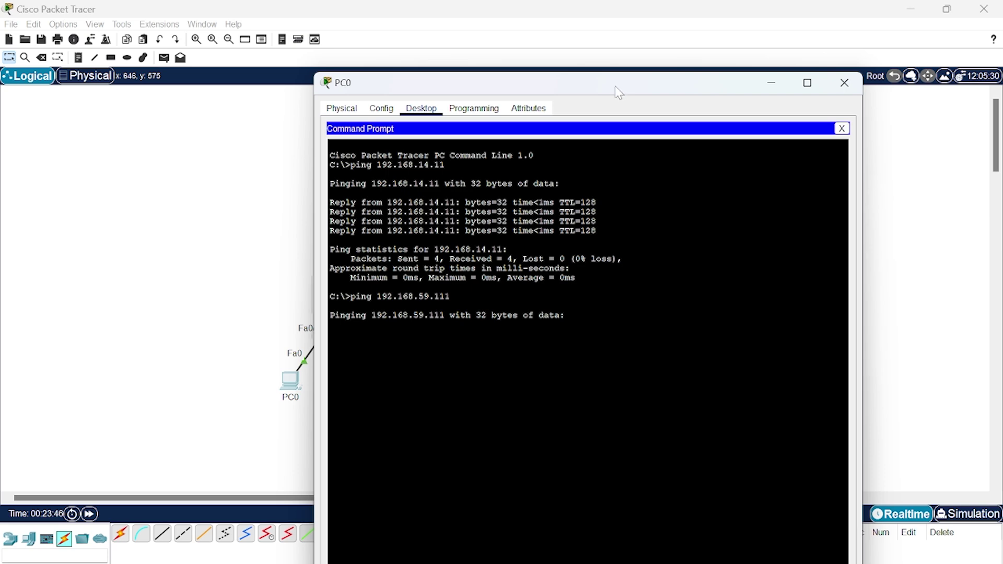
left_click_drag(618, 92, 619, 71)
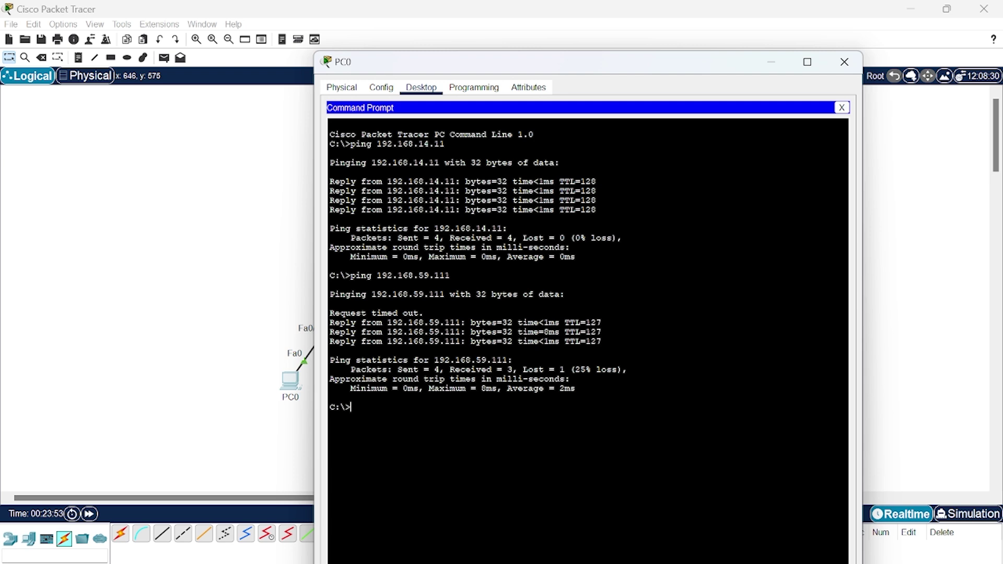
Repeat the ping from PC0 to 192.168.59.111 and minimize PC0's window
key("Up")
key("Return")
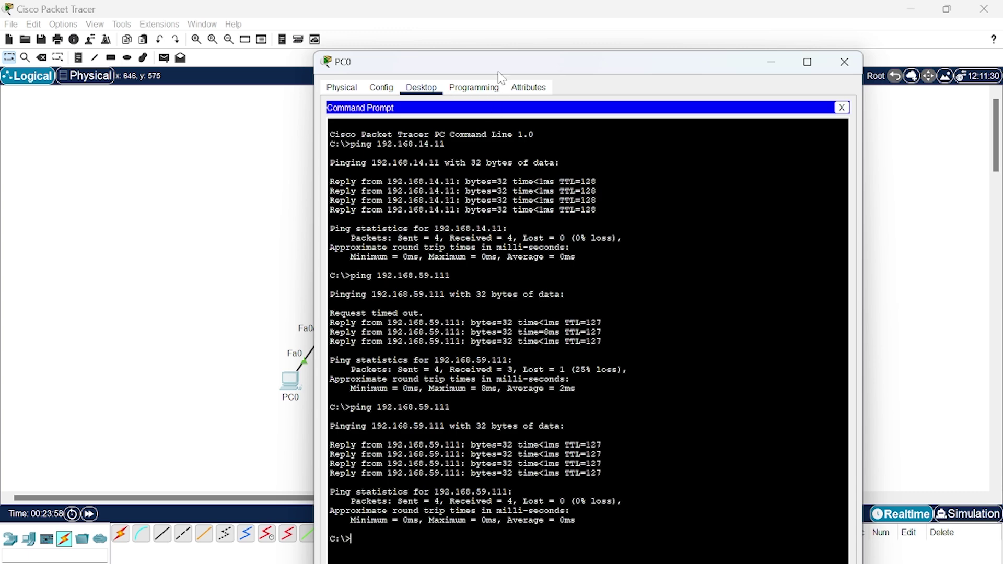
left_click_drag(503, 62, 449, 51)
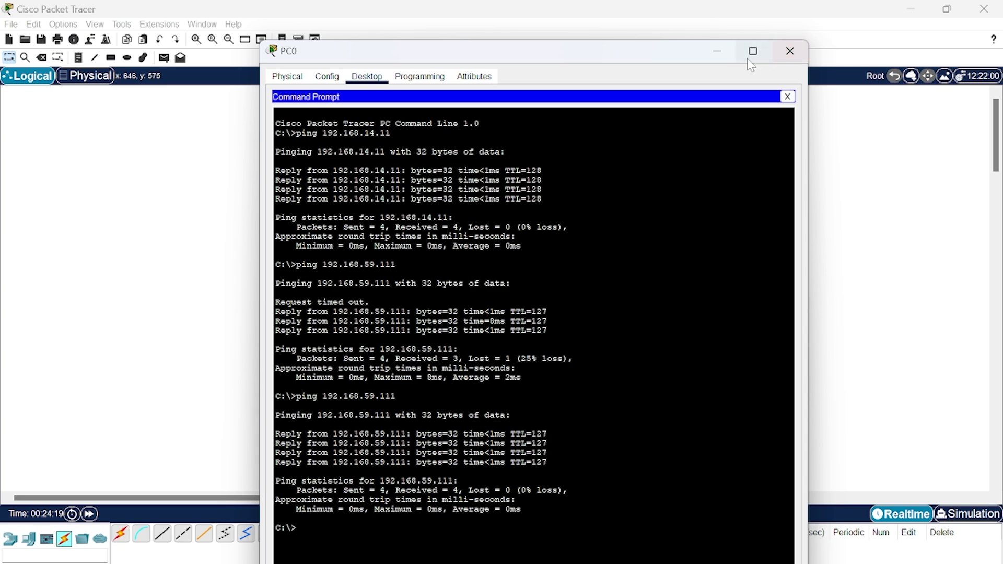
left_click(719, 52)
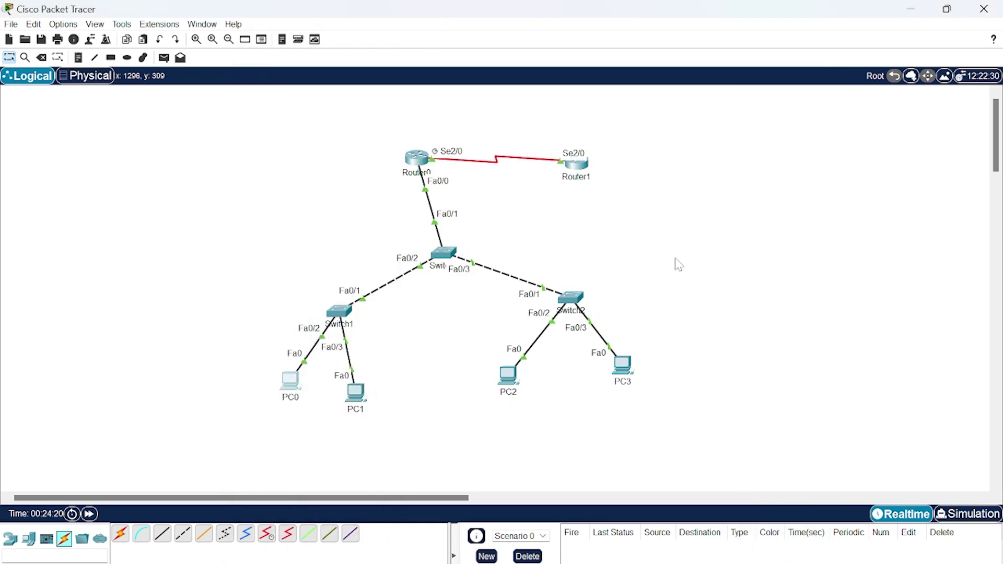
Test inter-VLAN routing in the reverse direction by pinging PC0 at 192.168.14.10 from PC3's command prompt
left_click(630, 369)
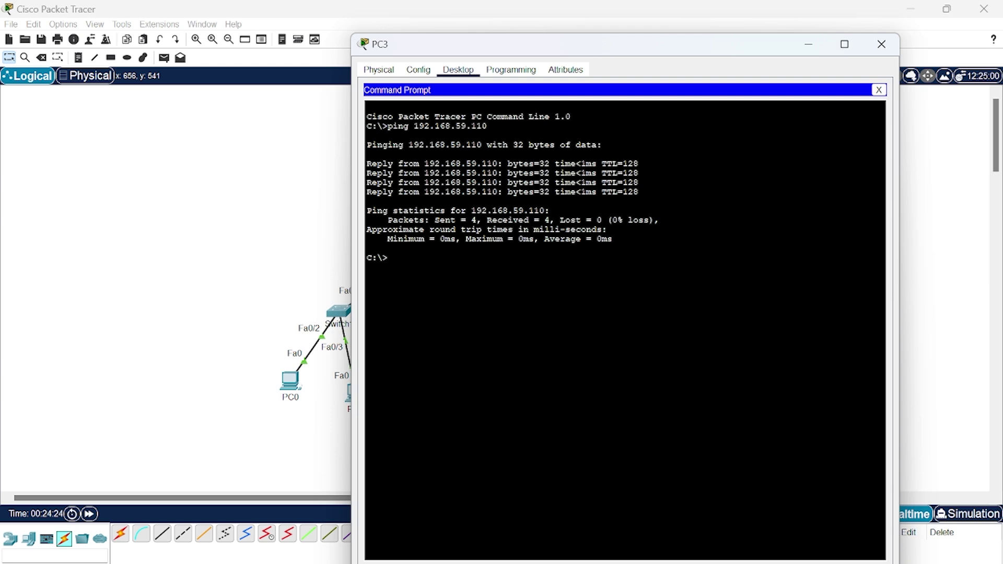
key("Up")
key("Left")
key("Left")
key("Left")
key("Left")
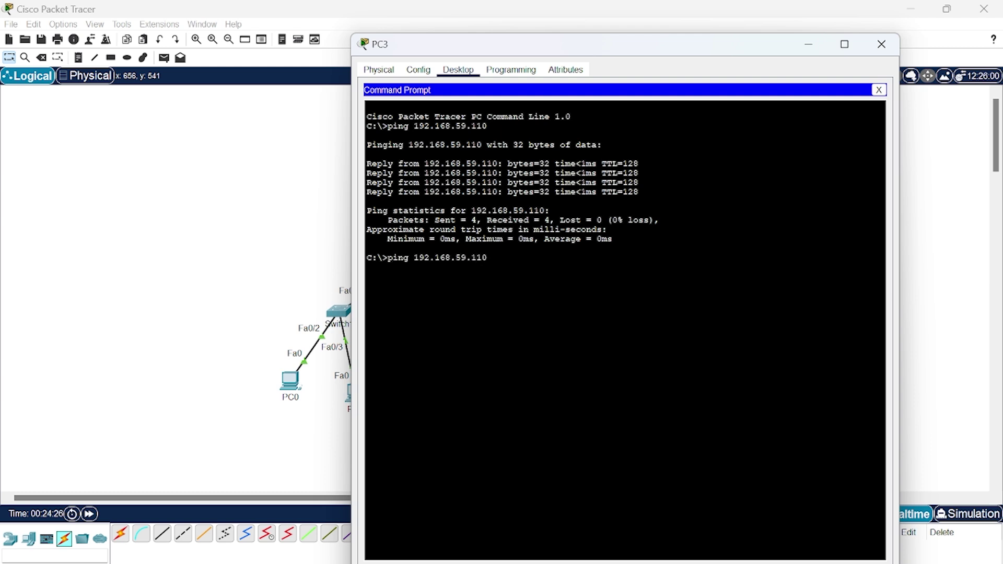
key("BackSpace")
key("BackSpace")
type("14")
key("Right")
key("Right")
key("Right")
key("BackSpace")
key("Return")
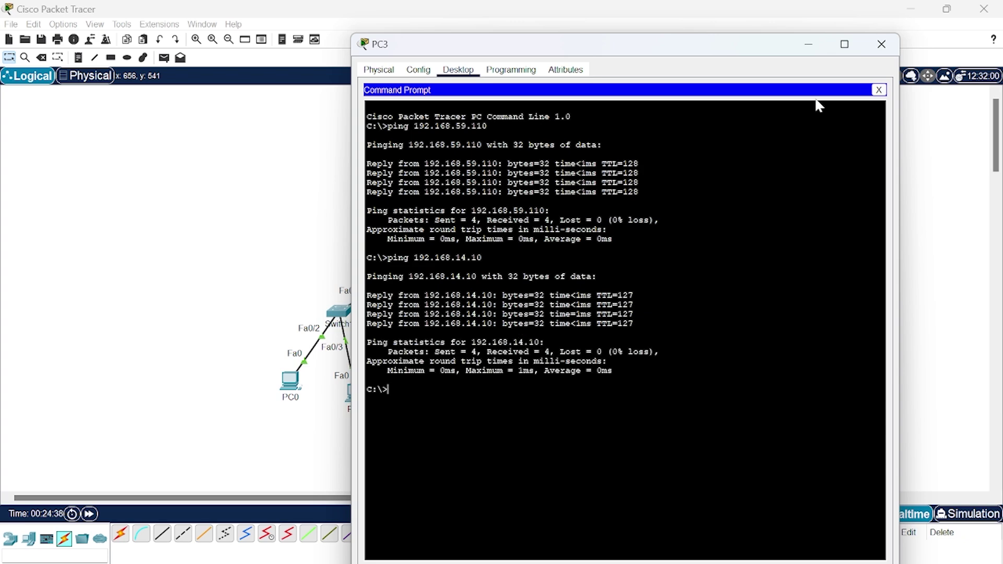
left_click(809, 46)
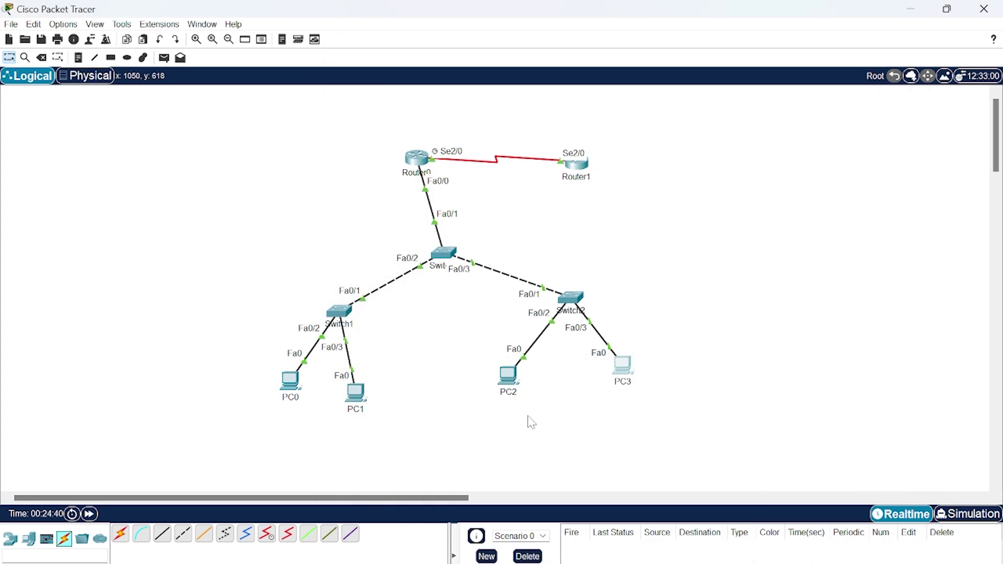
Switch to simulation mode and add a simple PDU from PC0 to PC1
left_click(979, 516)
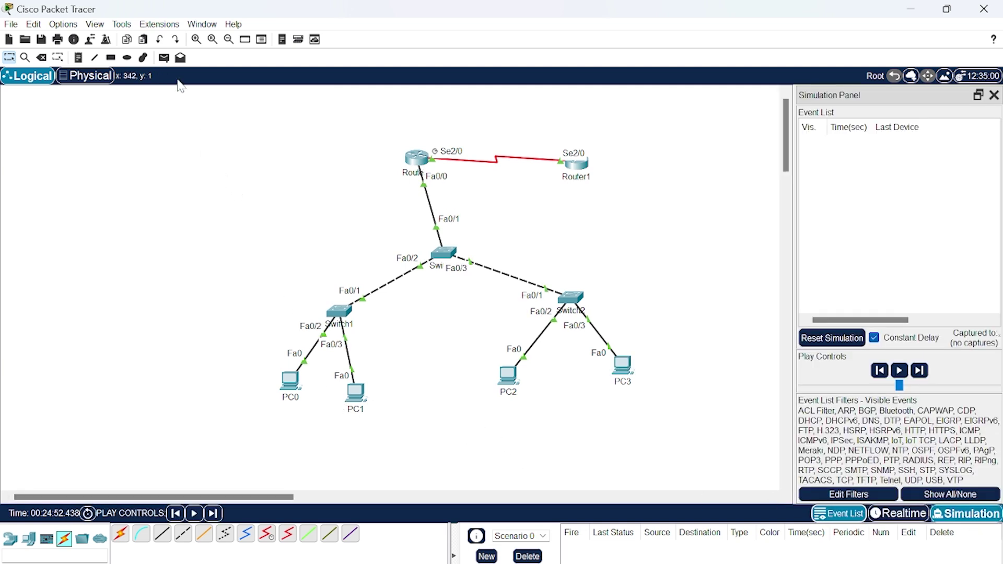
left_click(164, 57)
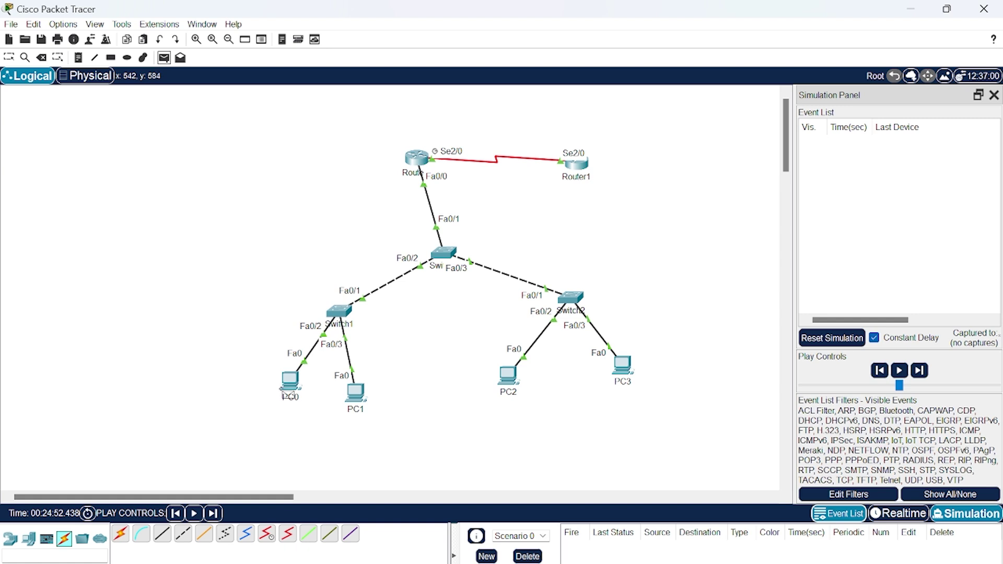
mouse_move(289, 392)
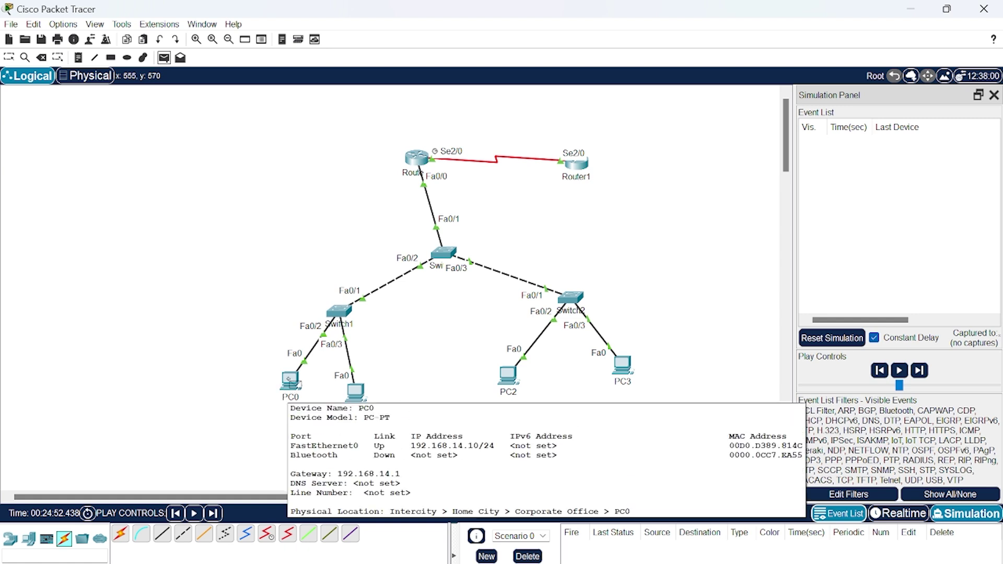
left_click(296, 383)
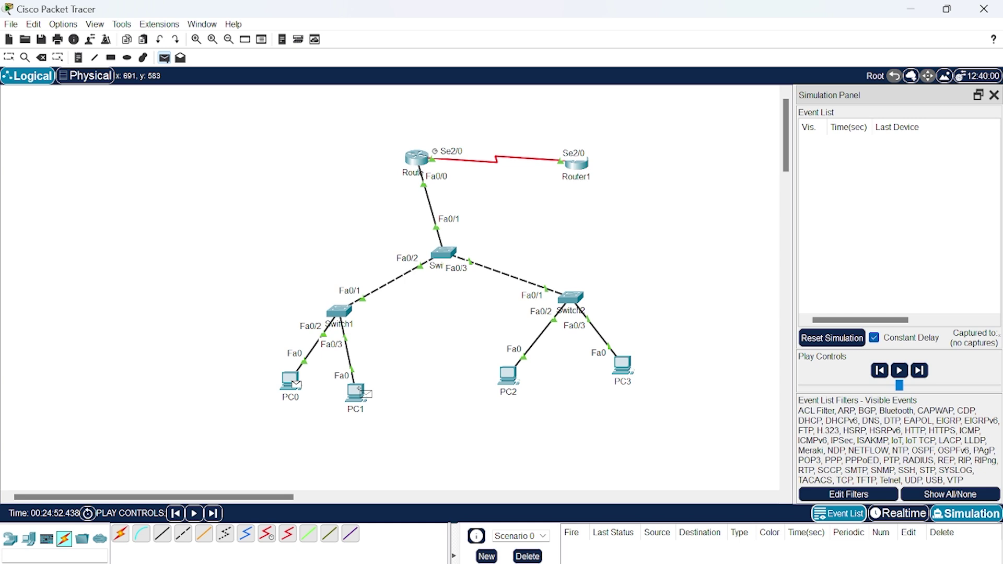
left_click(360, 391)
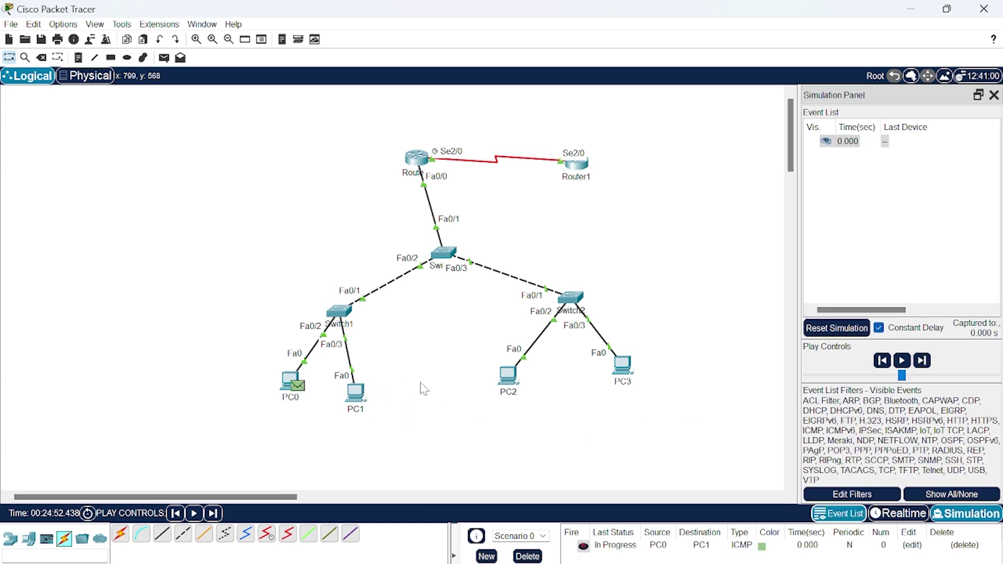
Advance the PC0-to-PC1 message event by event through its full round trip, and delete the scenario
left_click(924, 363)
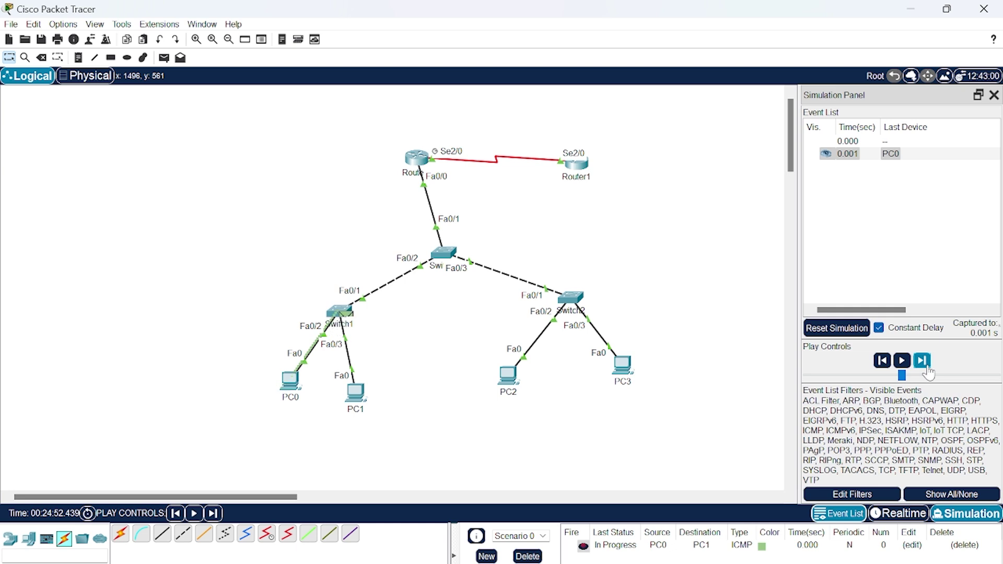
left_click(928, 368)
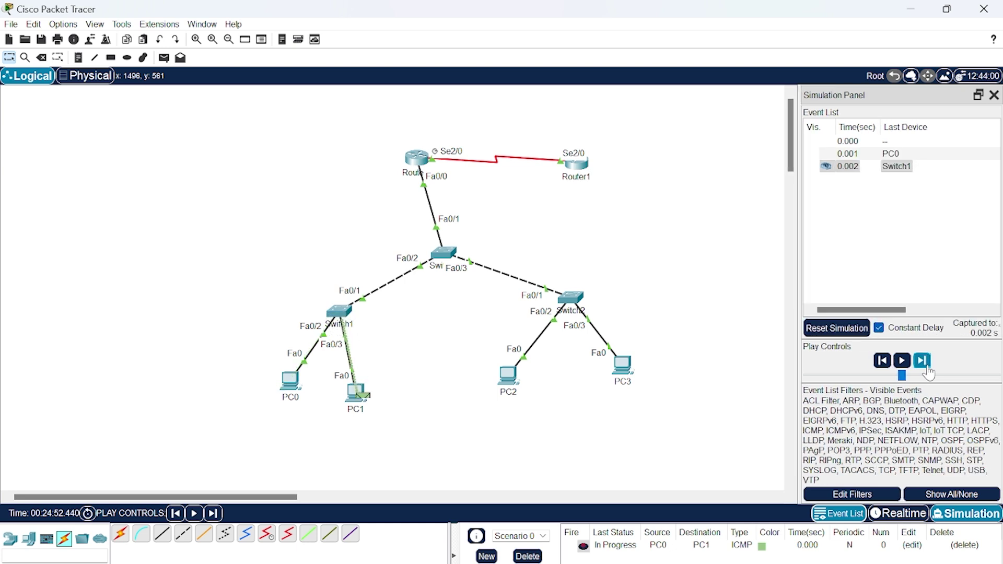
left_click(928, 371)
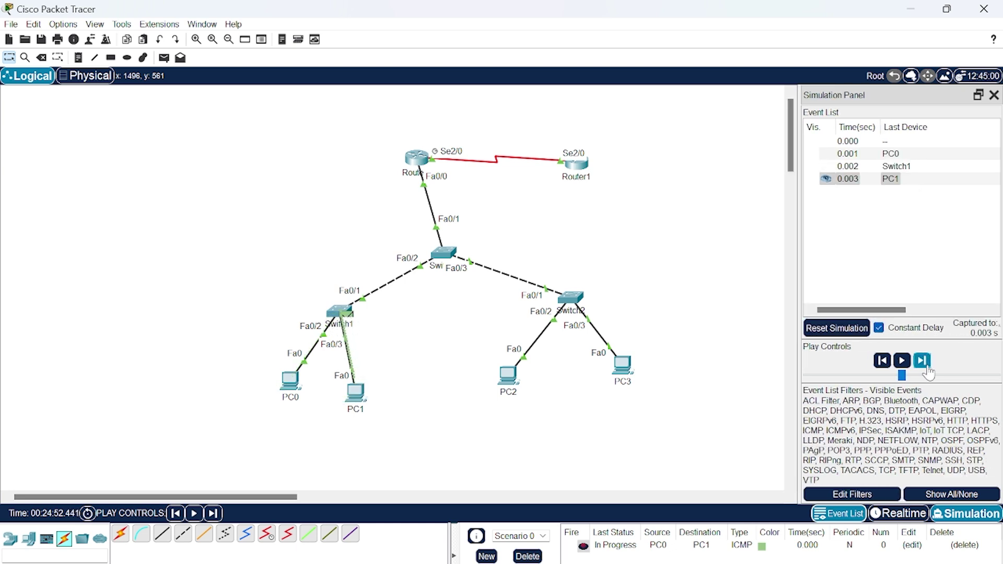
left_click(928, 371)
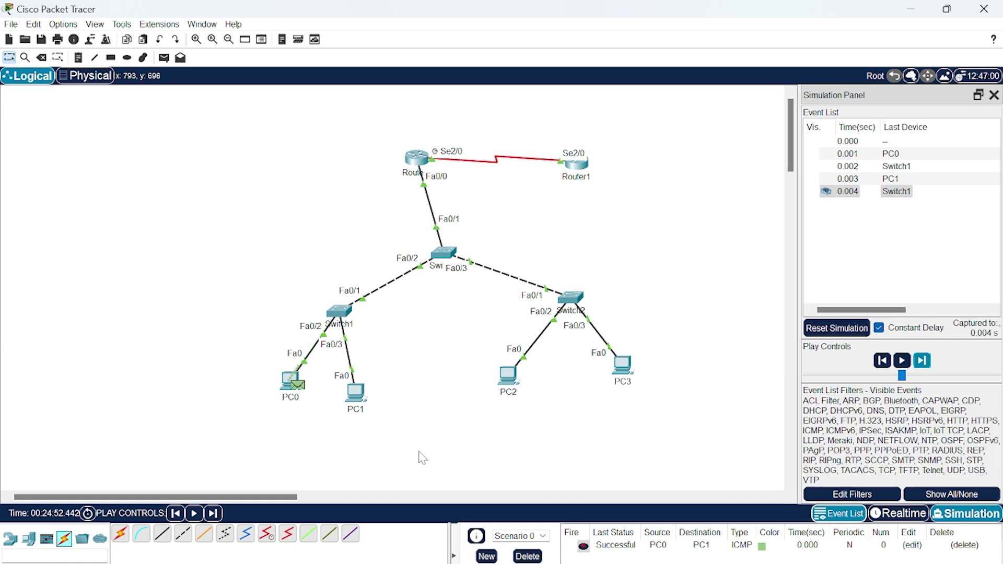
left_click(528, 556)
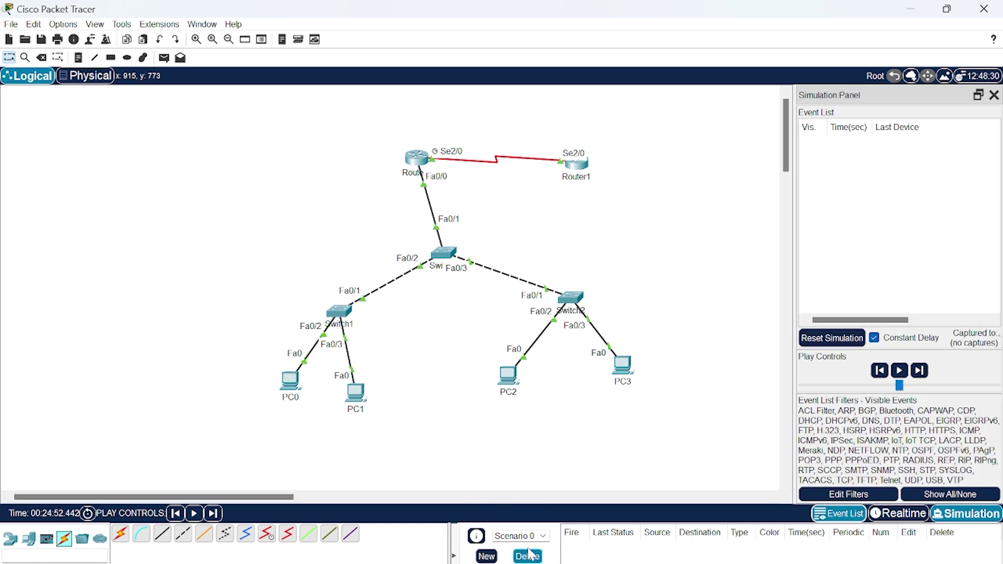
Send a simple PDU from PC2 to PC3, trace its round trip event by event, and delete the scenario
left_click(169, 61)
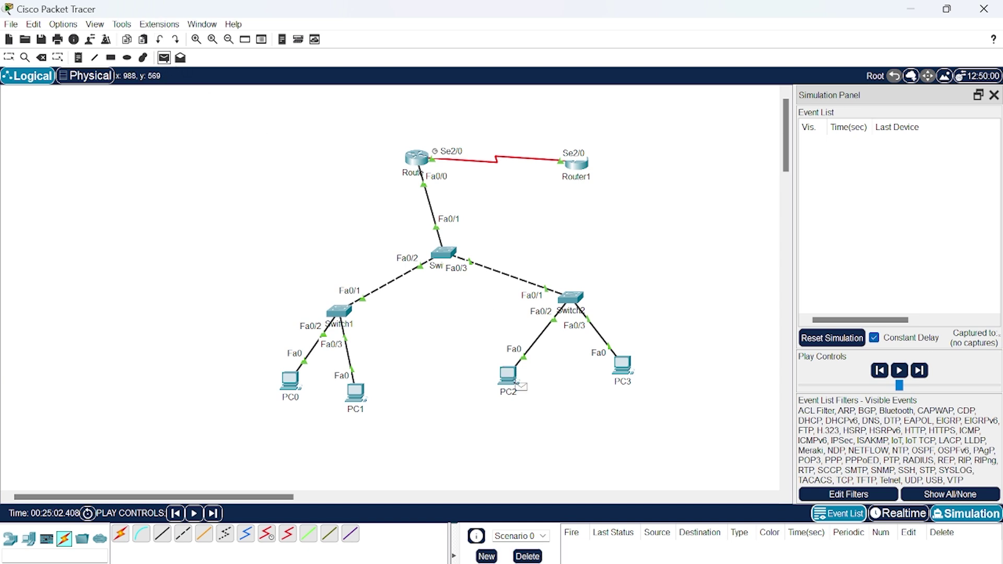
left_click(508, 376)
left_click(622, 365)
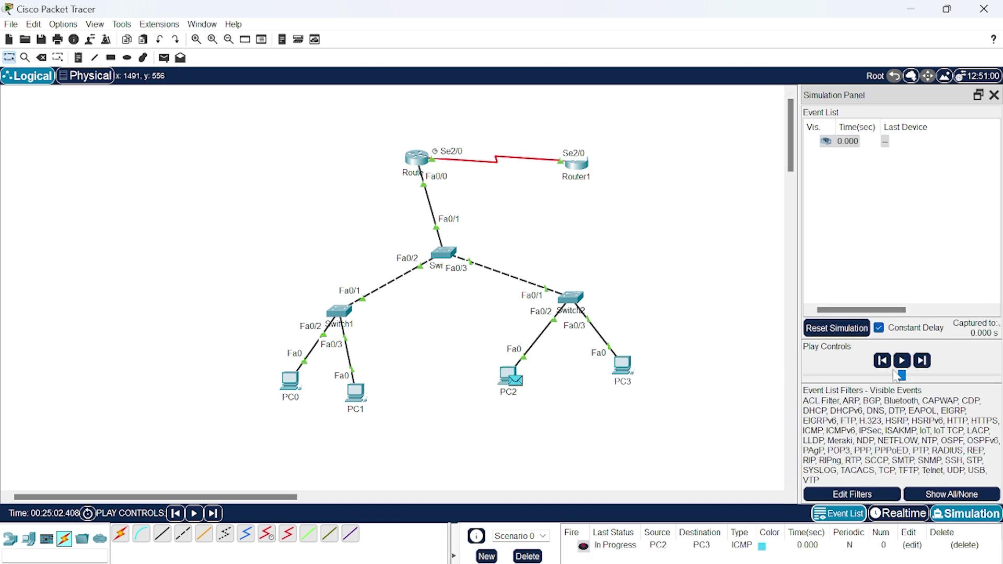
left_click(922, 361)
left_click(922, 361)
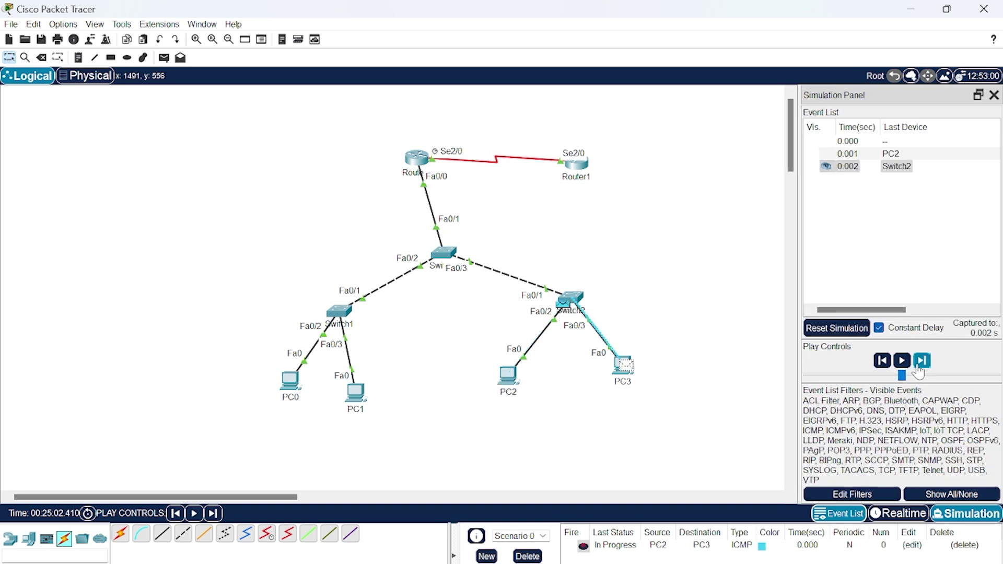
left_click(918, 370)
left_click(919, 370)
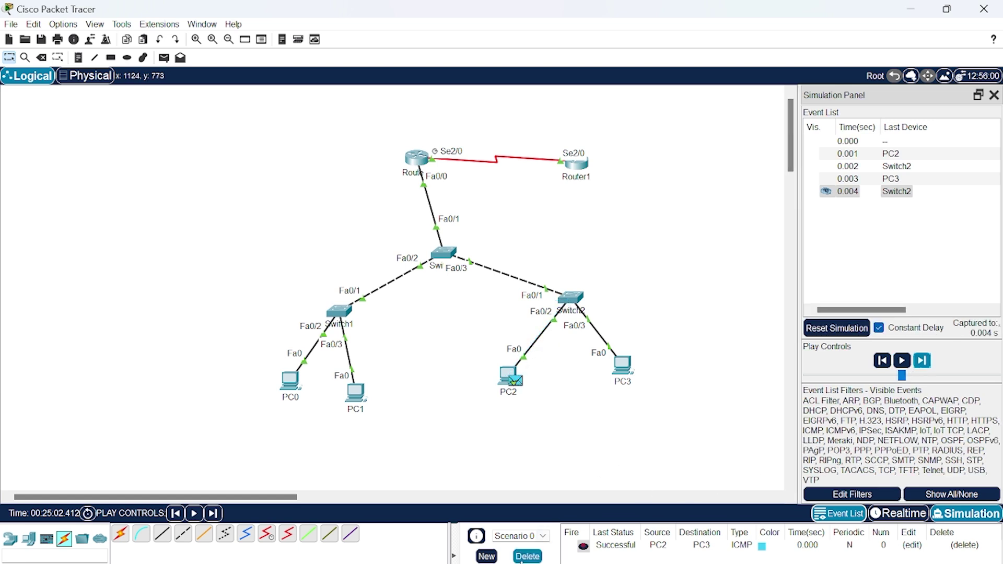
left_click(528, 556)
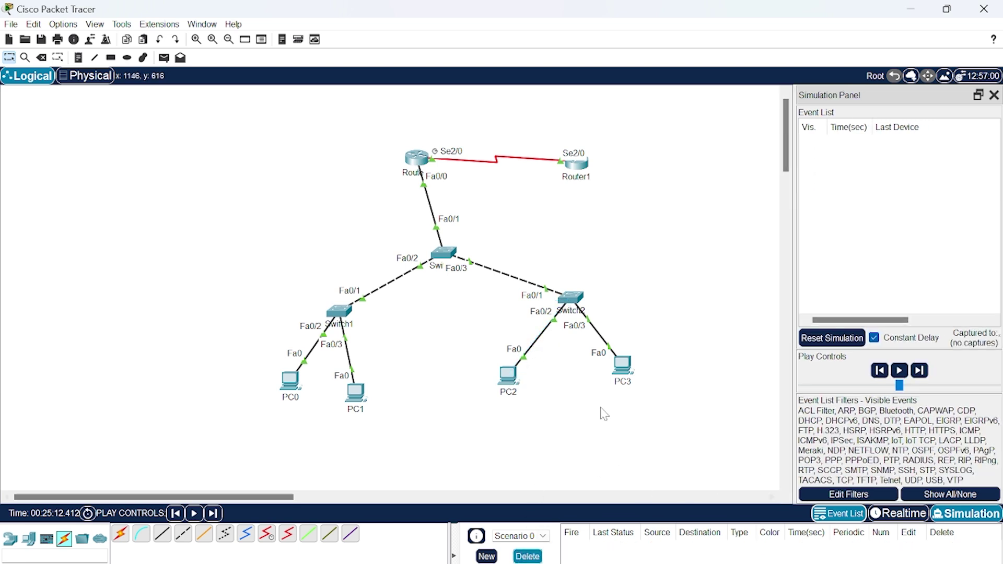
Add a simple PDU from PC0 to PC3 to test traffic between the two VLANs
left_click(164, 58)
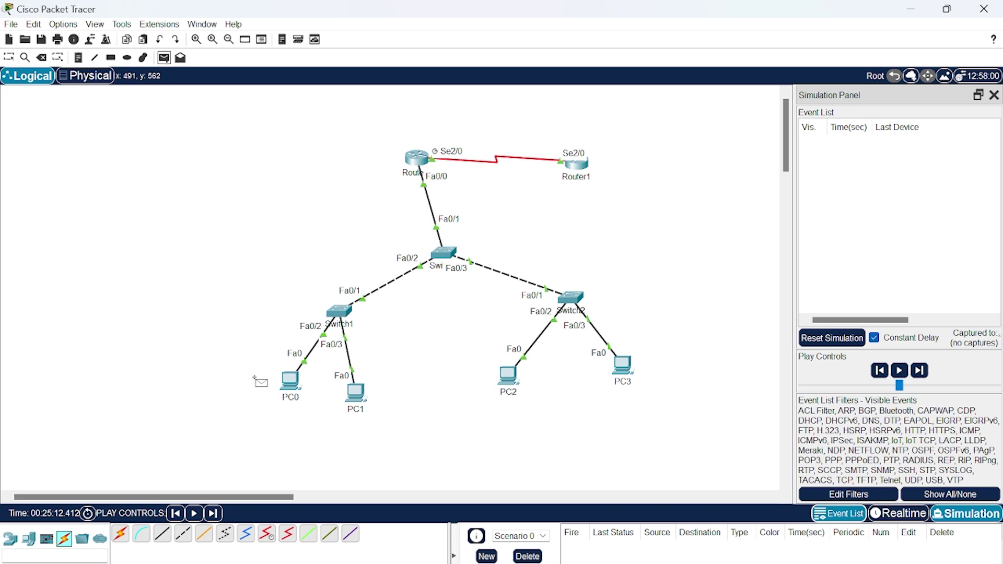
left_click(293, 385)
left_click(623, 366)
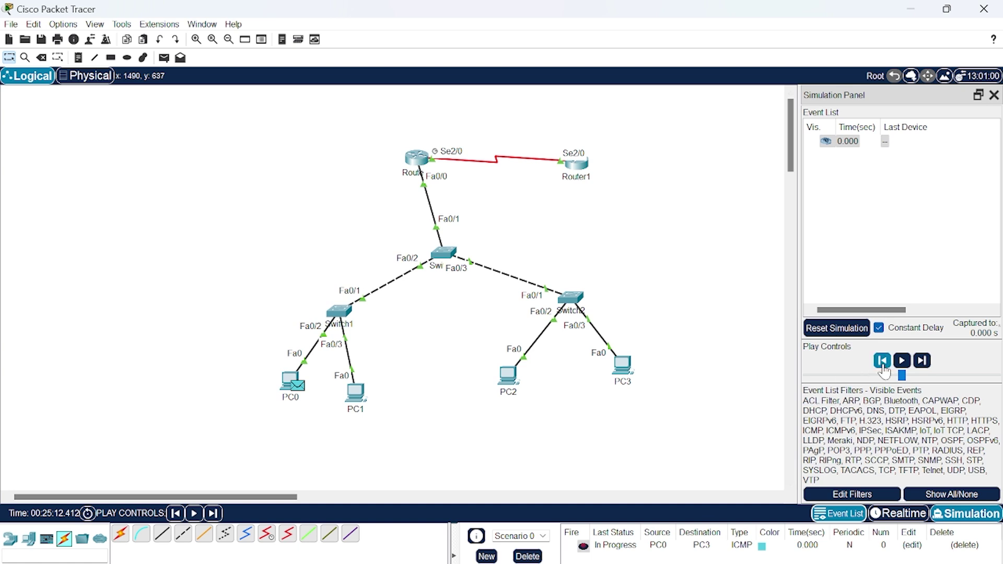
Advance the PC0-to-PC3 message event by event through its round trip via Router0, and return to realtime mode
left_click(922, 360)
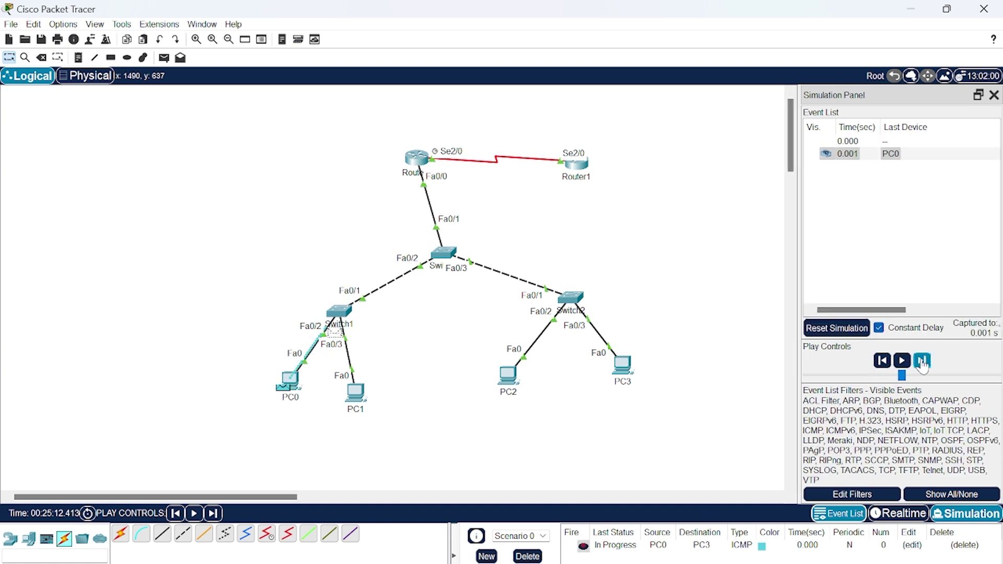
left_click(922, 360)
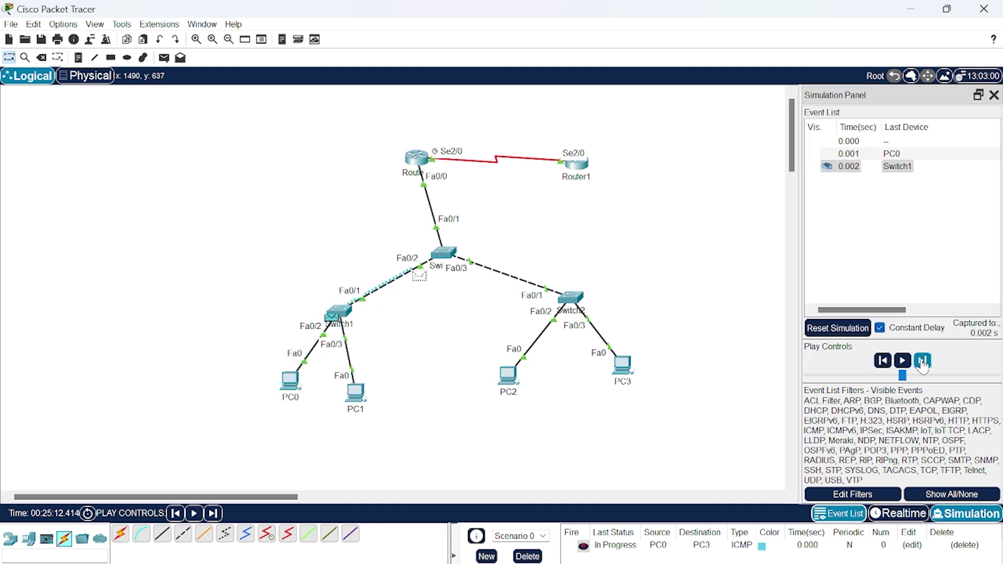
left_click(922, 360)
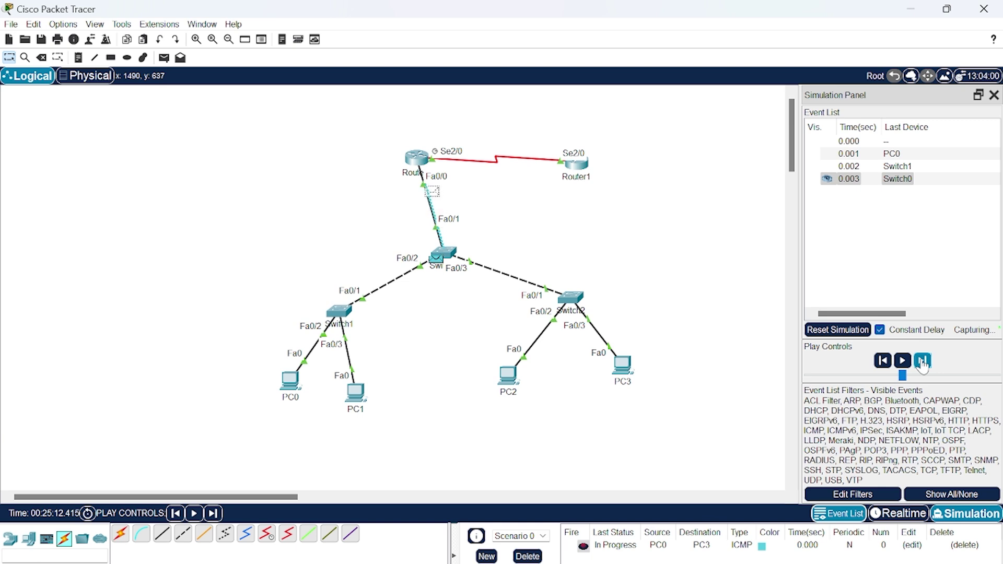
left_click(922, 361)
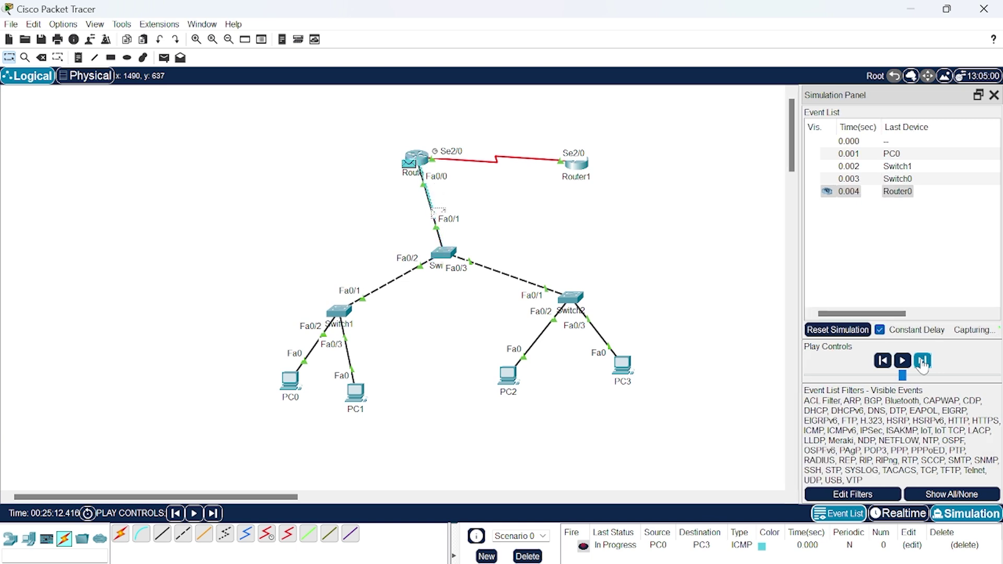
left_click(922, 361)
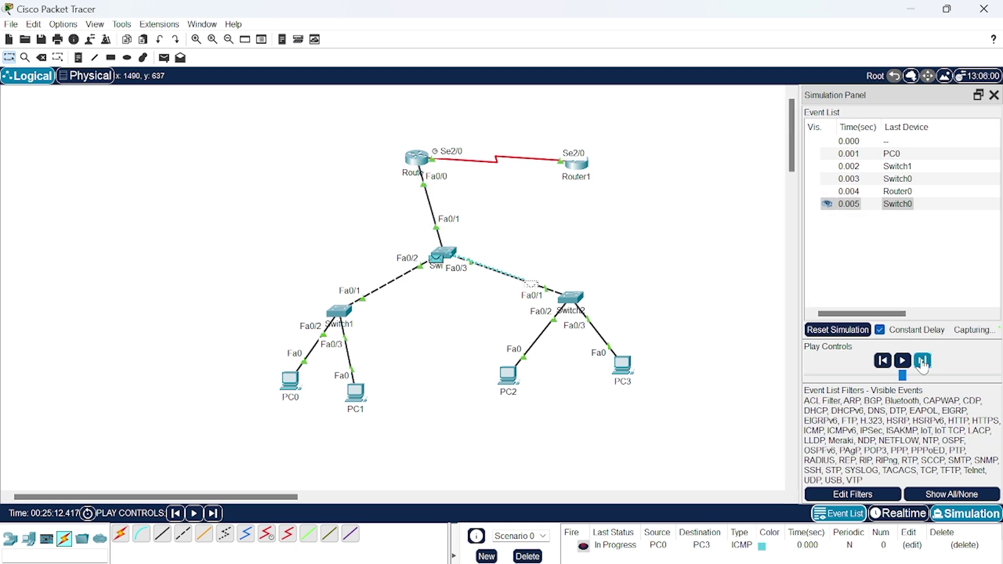
left_click(922, 360)
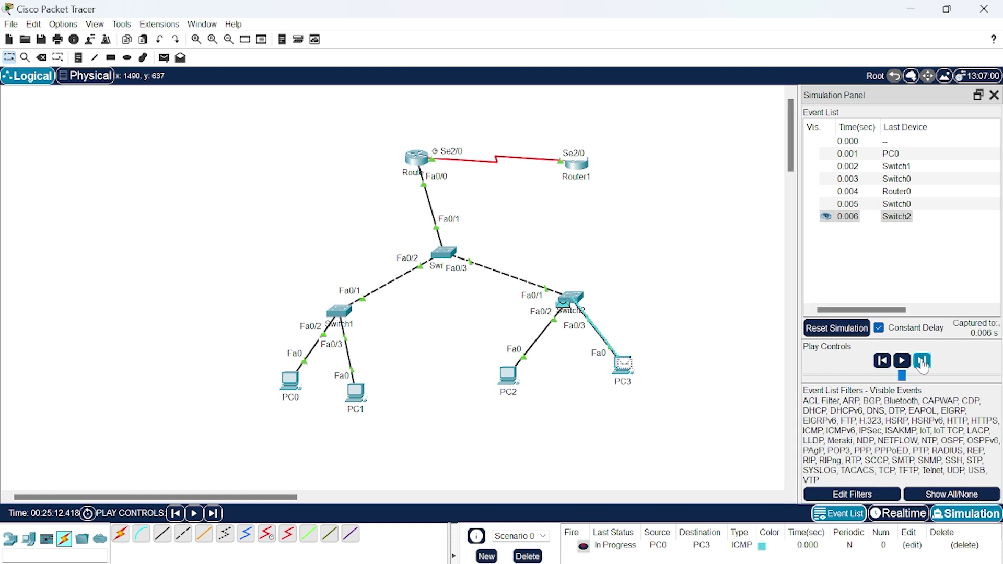
left_click(923, 361)
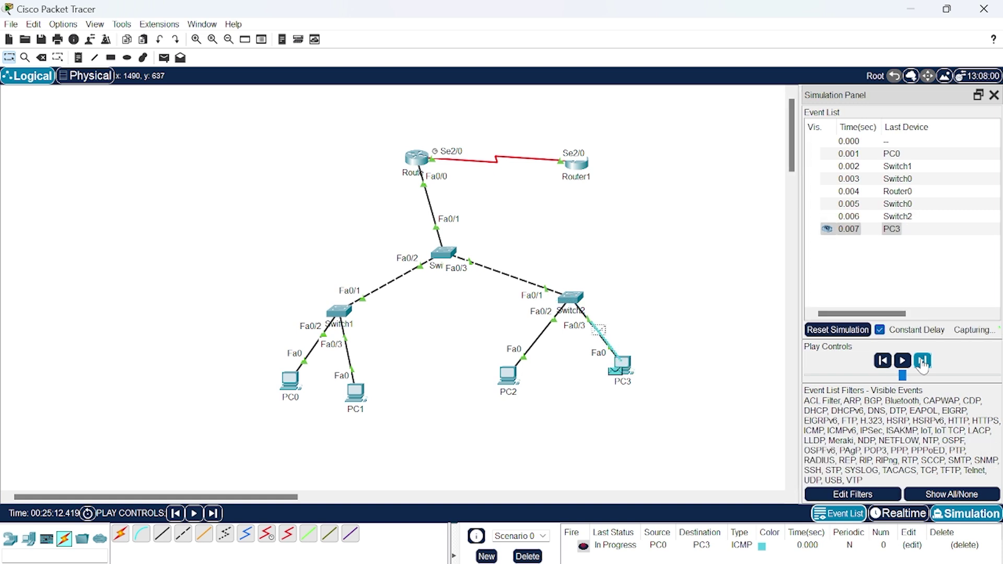
left_click(922, 361)
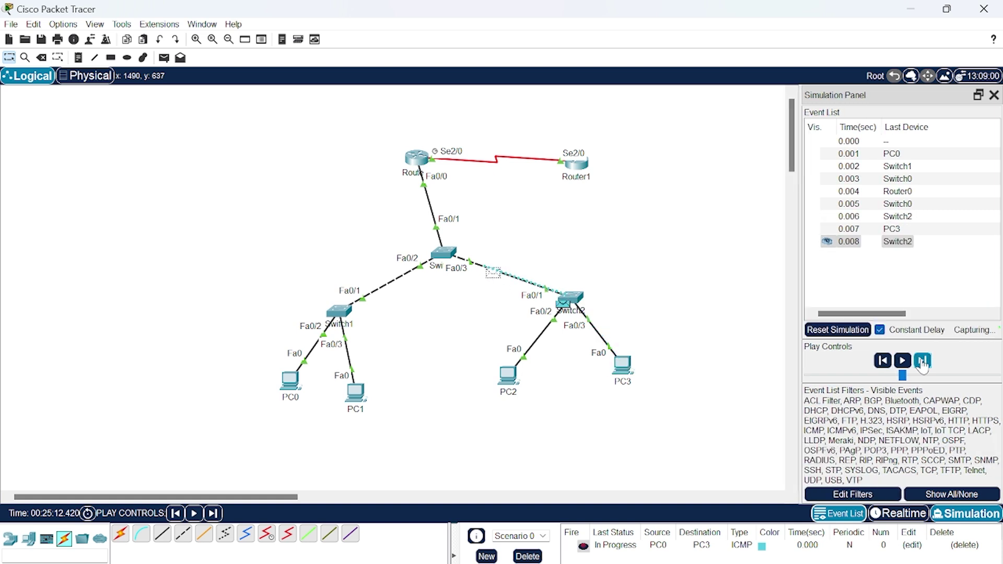
left_click(922, 361)
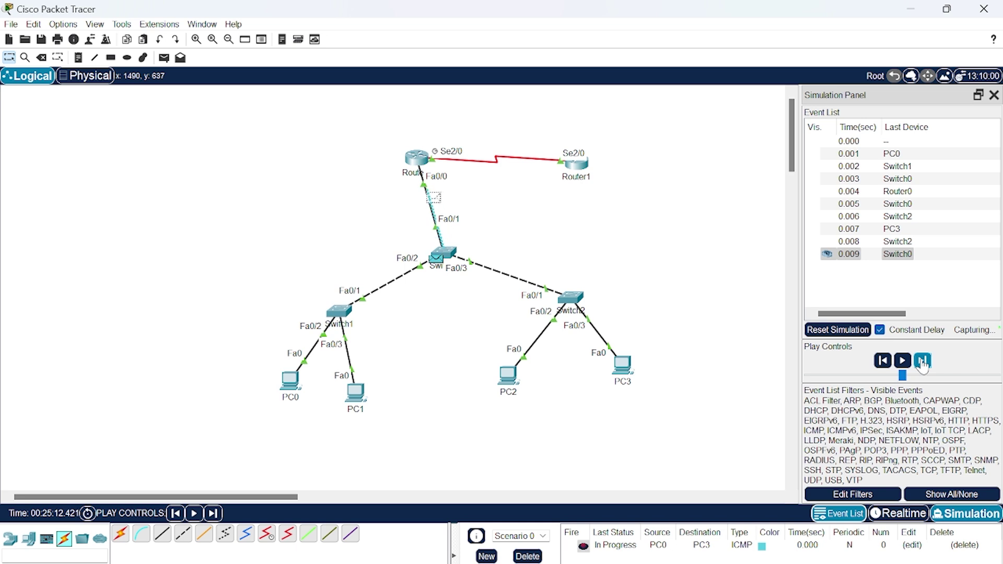
left_click(922, 360)
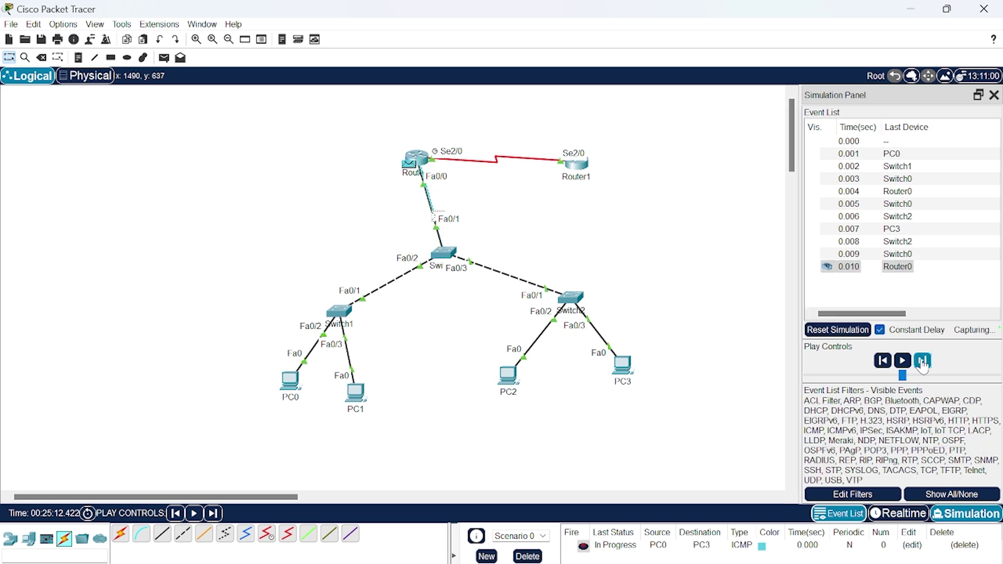
left_click(922, 361)
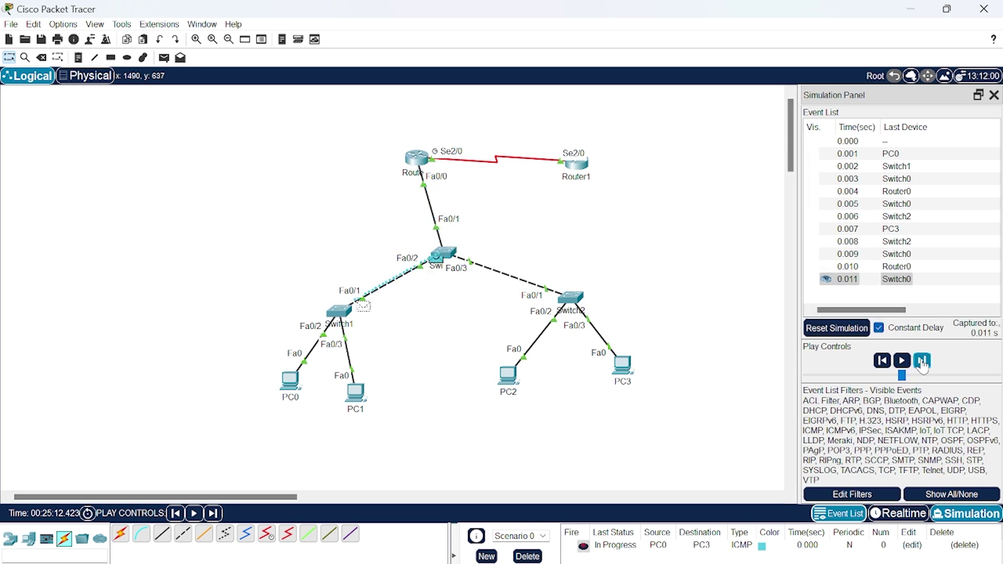
left_click(922, 361)
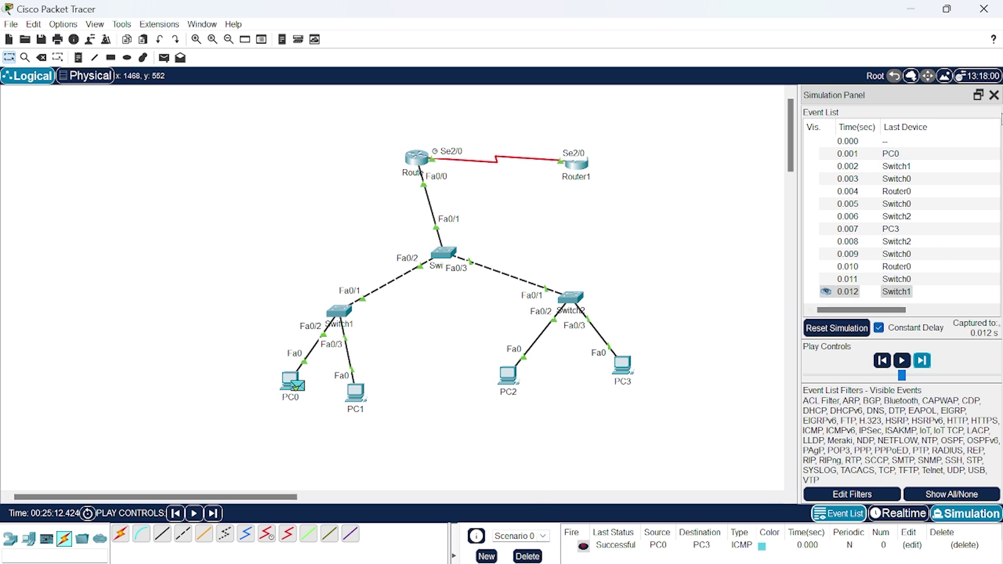
left_click(899, 513)
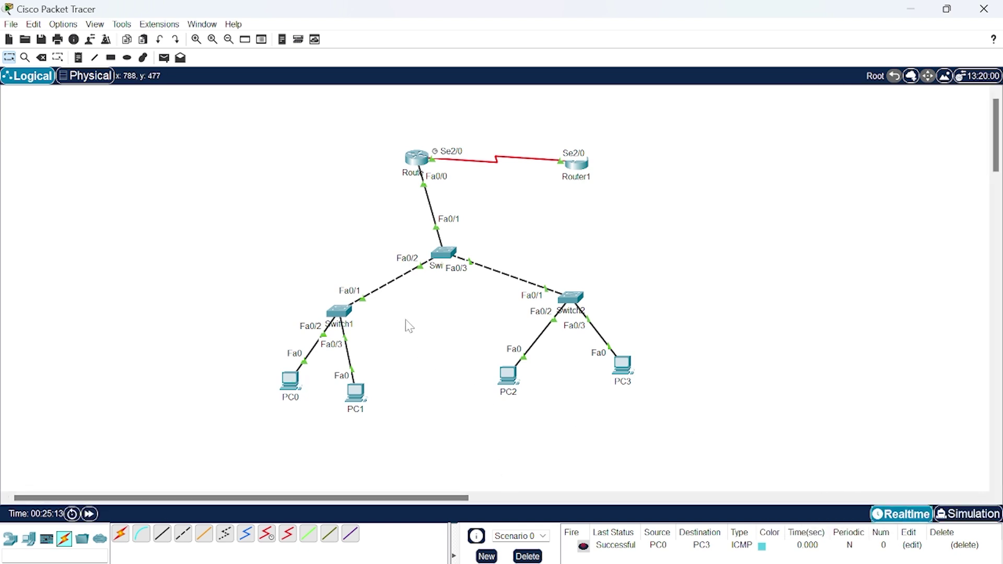
Exit global configuration mode on Router0, list its OSPF neighbors with show ip ospf neighbor, and minimize its window
left_click(421, 166)
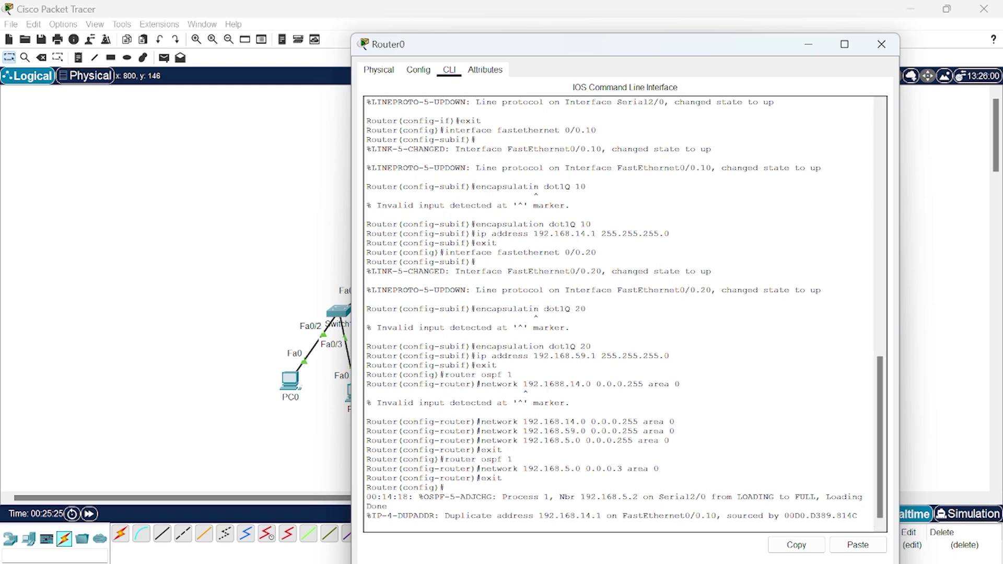
key("Return")
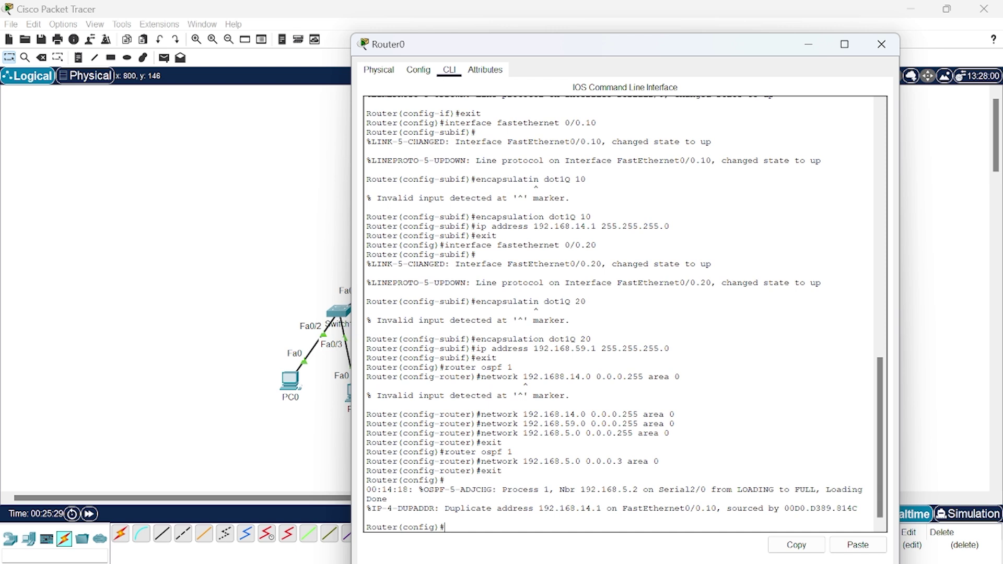
type("exit")
key("Return")
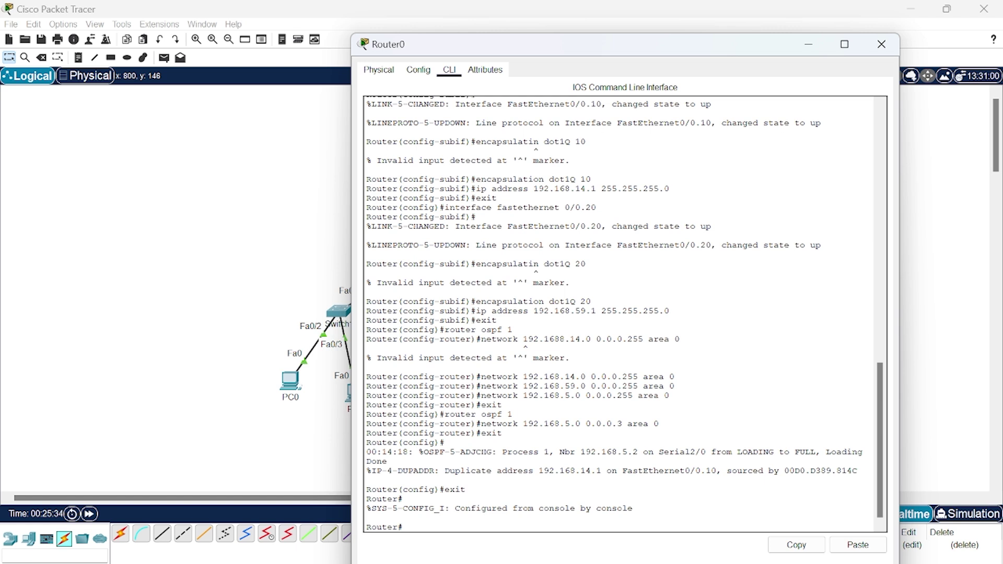
type("show ip ospf neighbor")
key("Return")
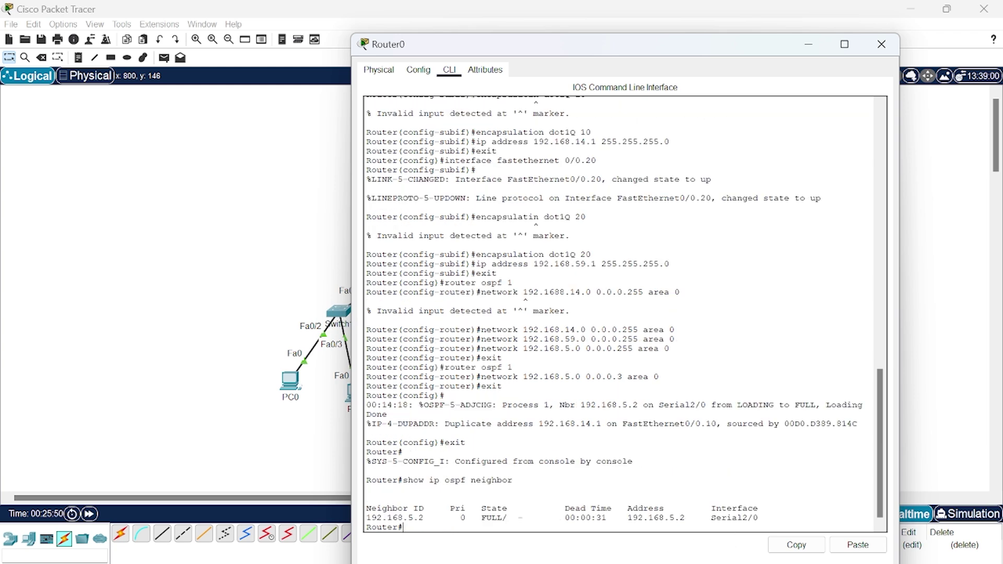
left_click_drag(371, 517, 403, 527)
left_click(404, 527)
left_click(809, 45)
Exit global configuration mode on Router1 and list its OSPF-learned routes with show ip route ospf
left_click(576, 165)
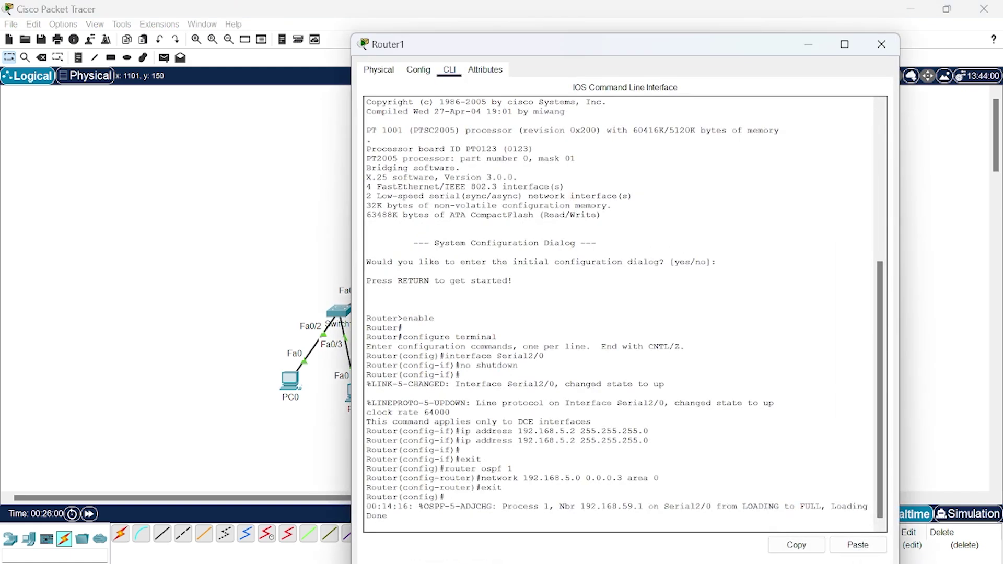
key("Return")
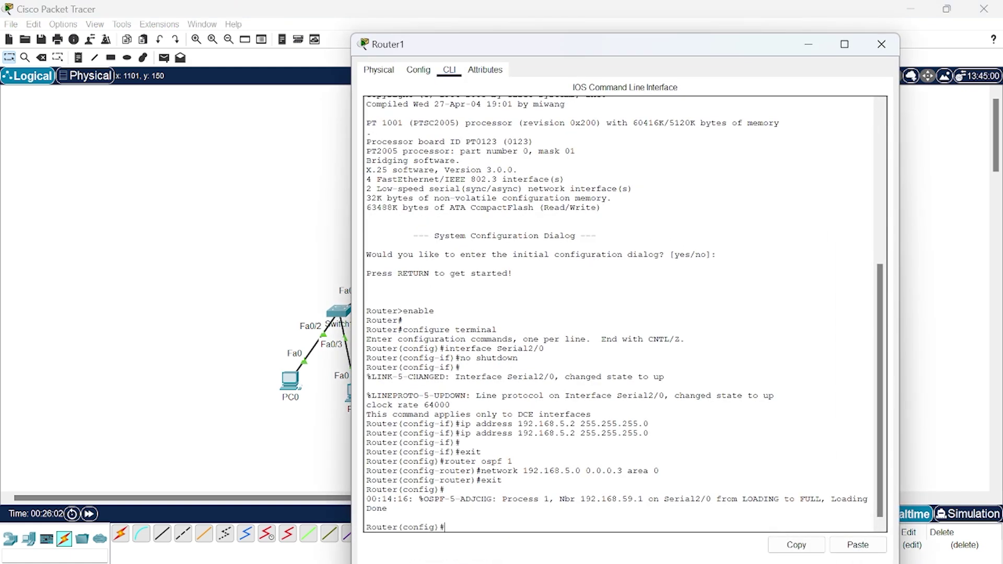
type("exit")
key("Return")
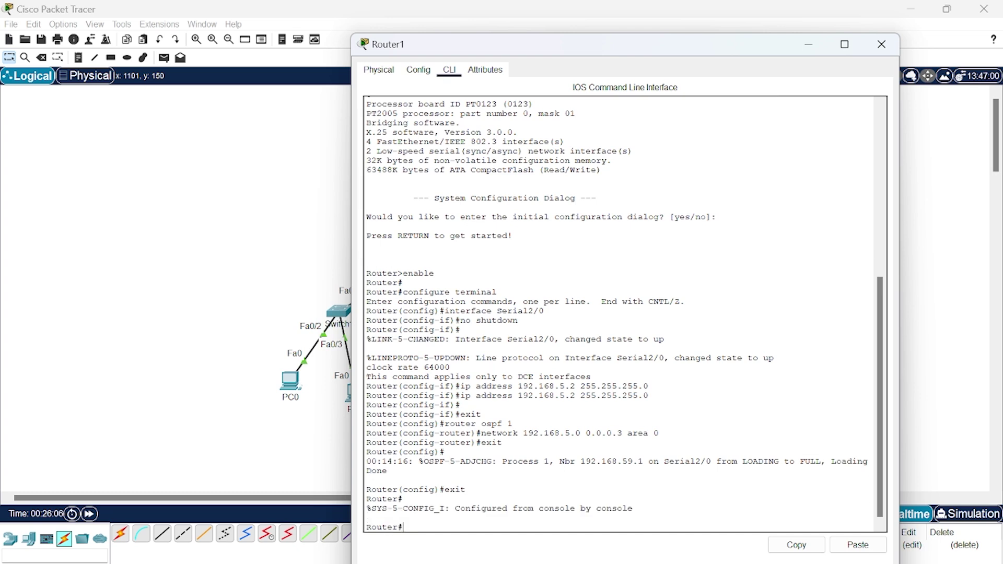
type("shwo")
type("ow ip")
type(" rout")
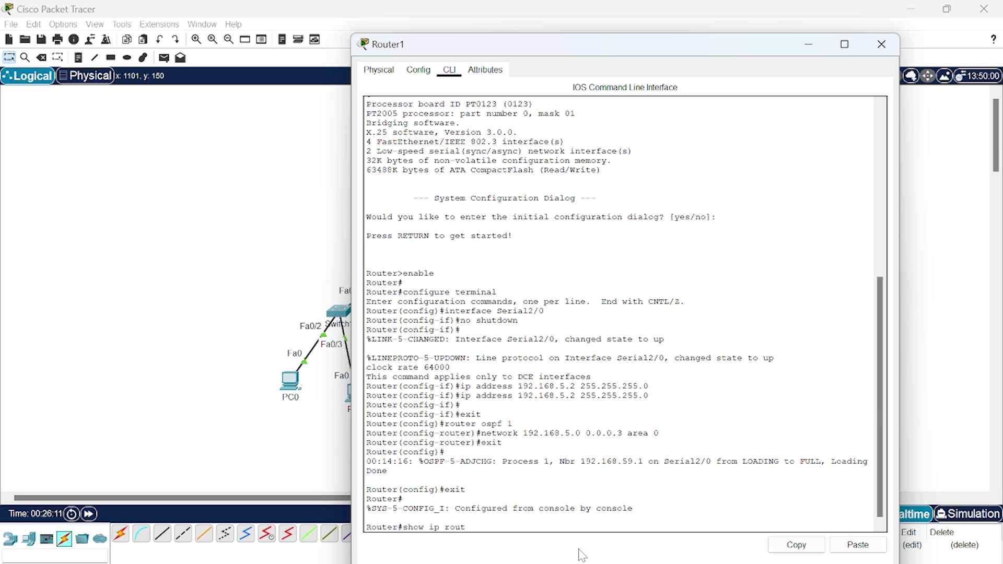
type("e ospf")
key("Return")
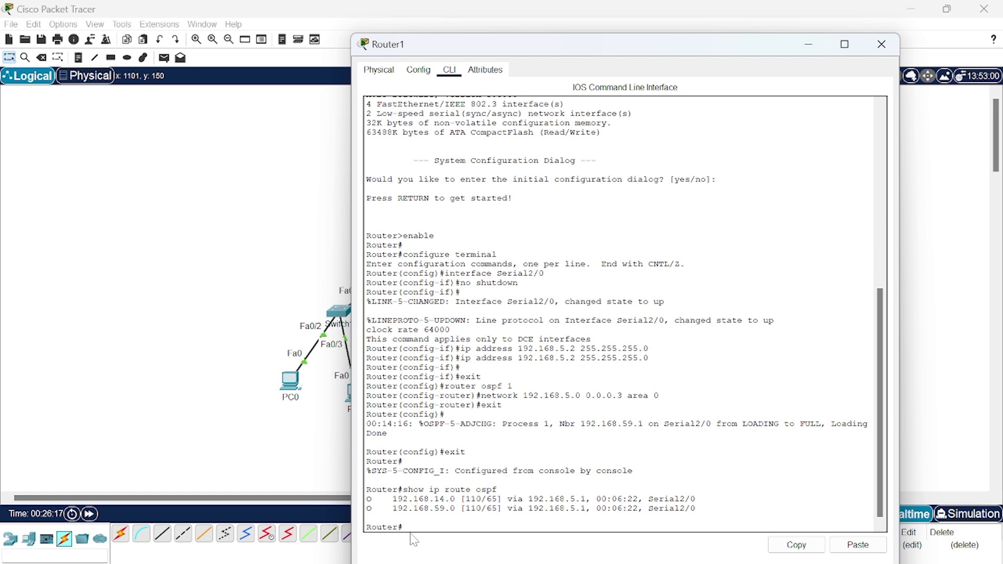
Highlight the OSPF route entries in Router1's output, clear the selection, and minimize its window
left_click_drag(367, 499, 697, 508)
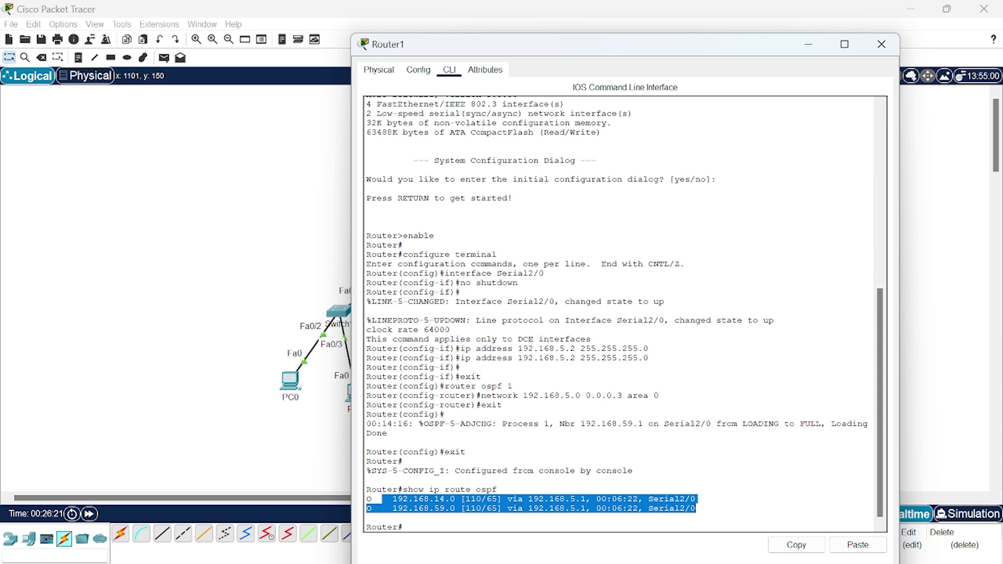
left_click(609, 536)
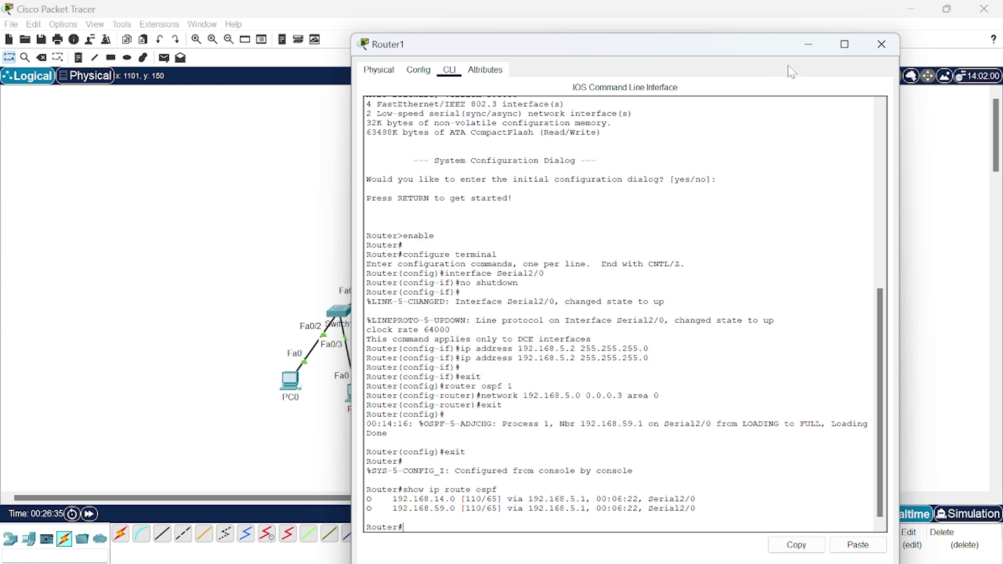
left_click(809, 44)
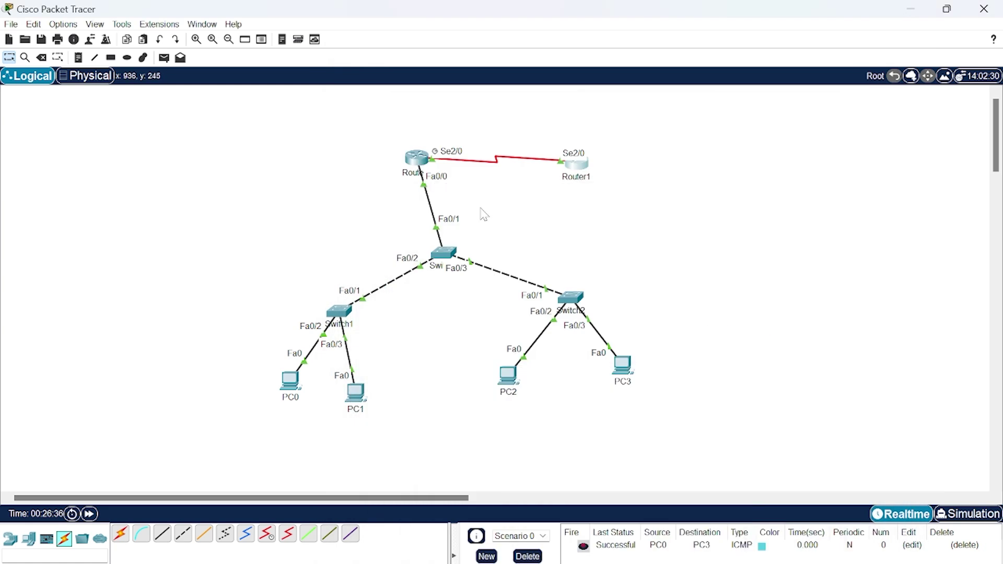
Ping Router1's serial address 192.168.5.2 from Router0's command line
left_click(418, 165)
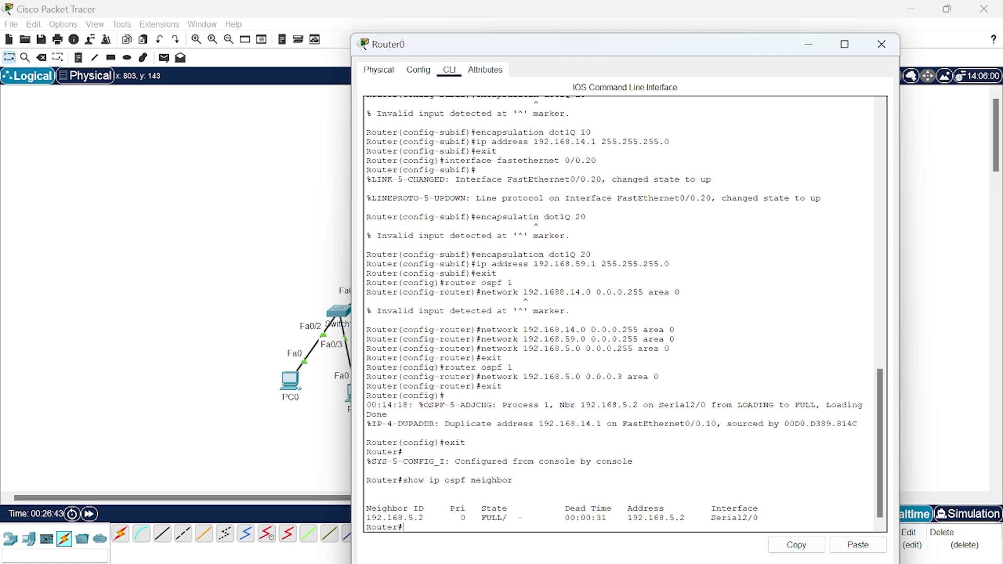
type("ping")
left_click_drag(428, 51, 452, 66)
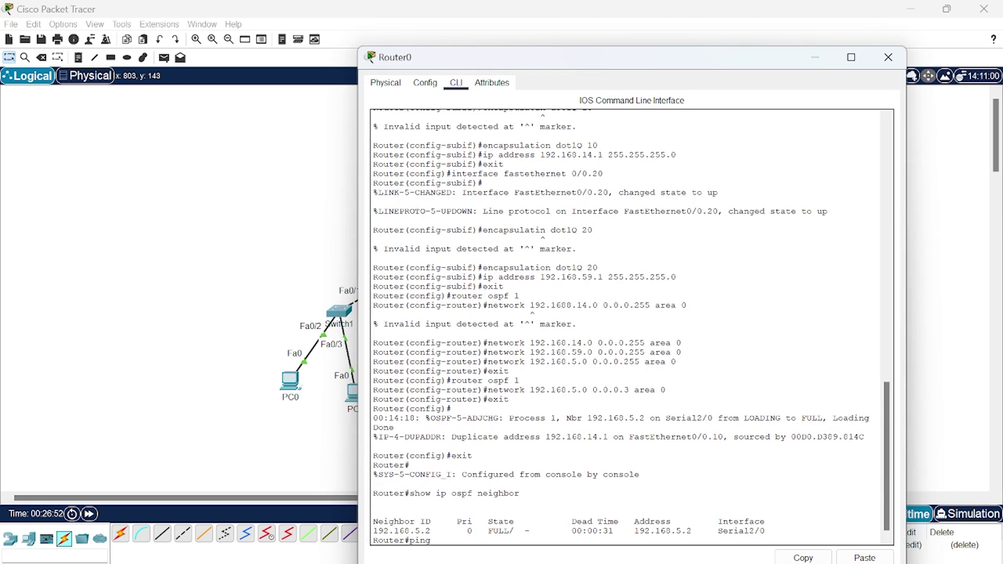
type("192")
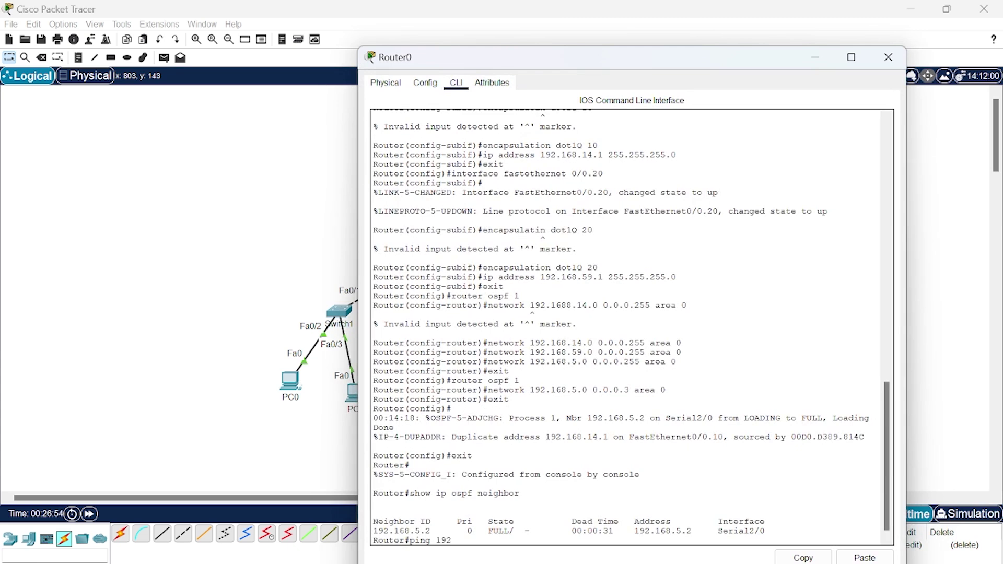
type(".168.5.2")
key("Return")
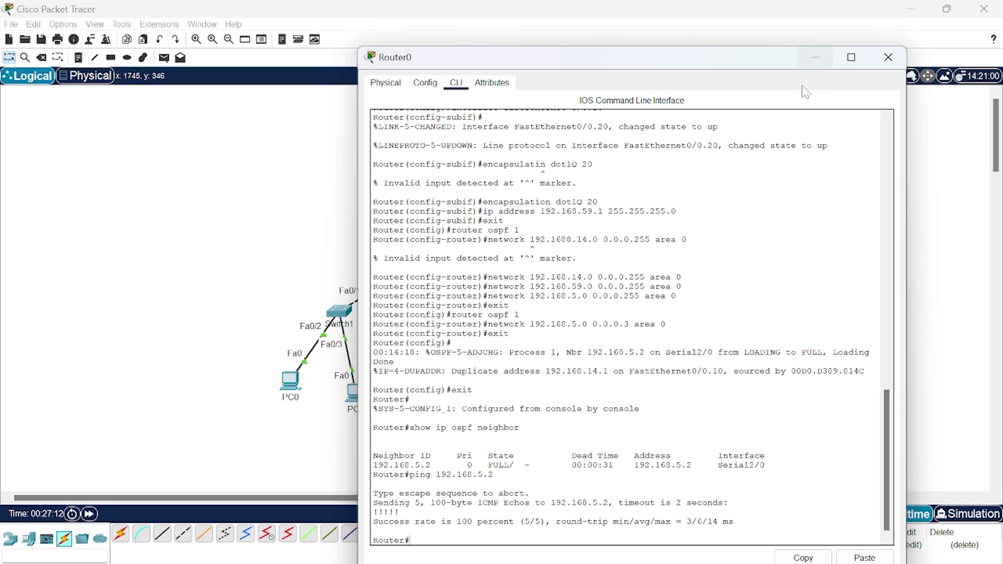
Arrange the Router0 and Router1 command-line windows side by side to compare their OSPF and ping output, and minimize both
left_click_drag(525, 68, 262, 73)
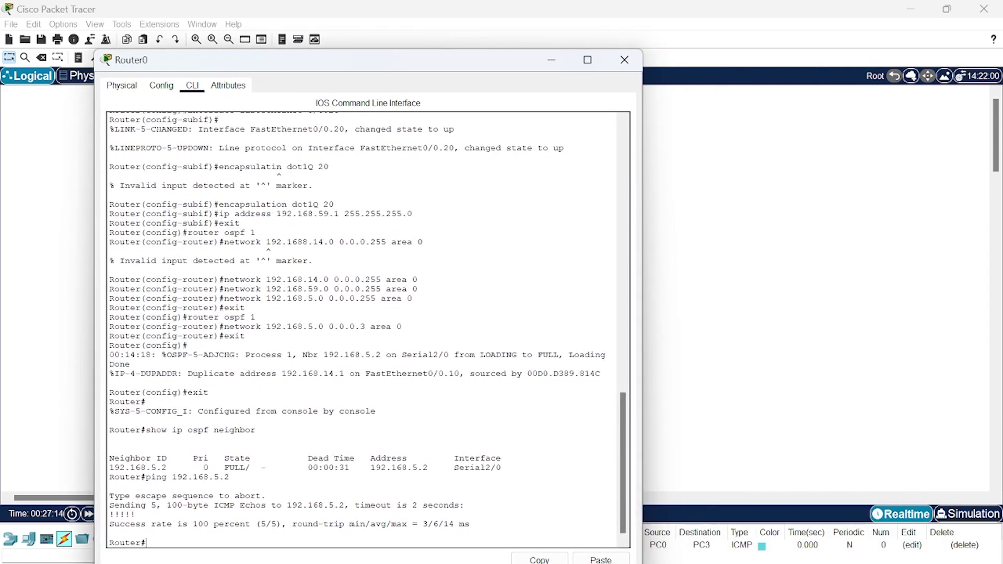
left_click_drag(401, 65, 318, 104)
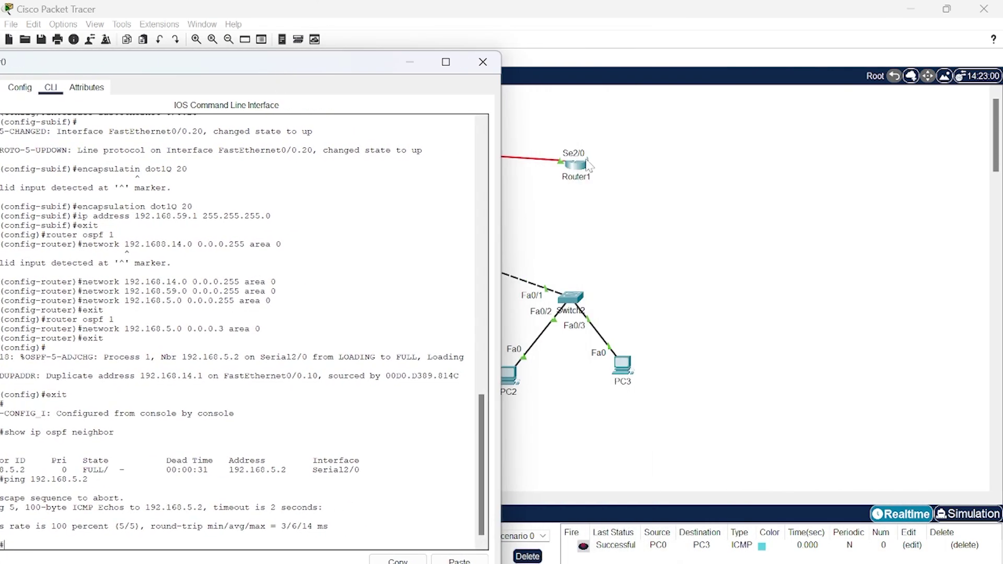
left_click(483, 62)
left_click(576, 165)
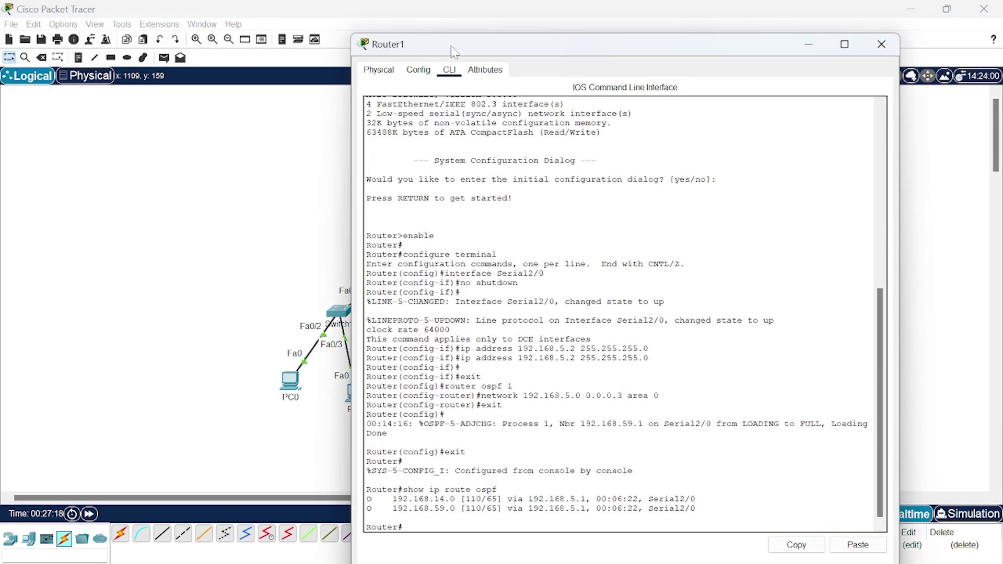
left_click_drag(453, 48, 575, 48)
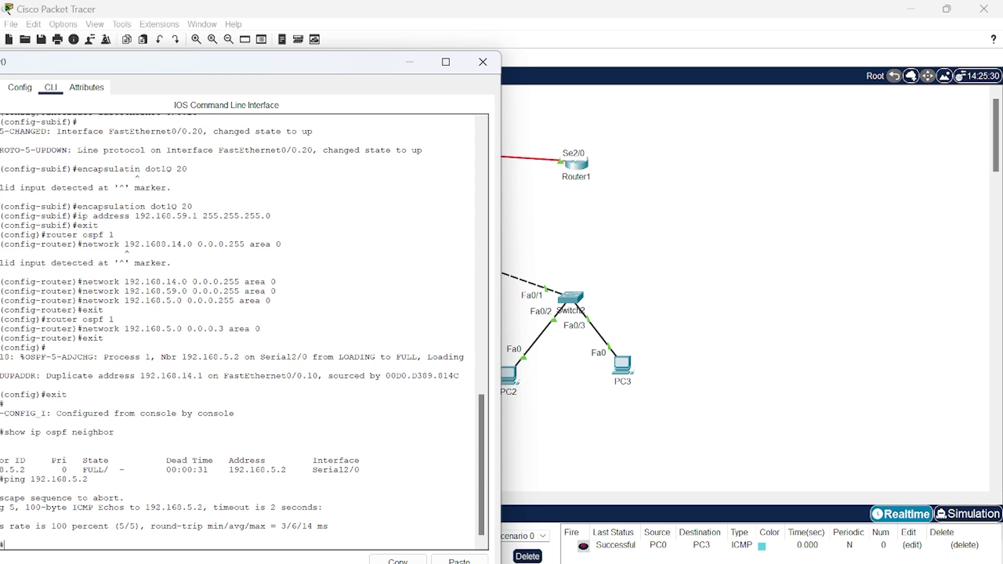
mouse_move(664, 563)
left_click(929, 541)
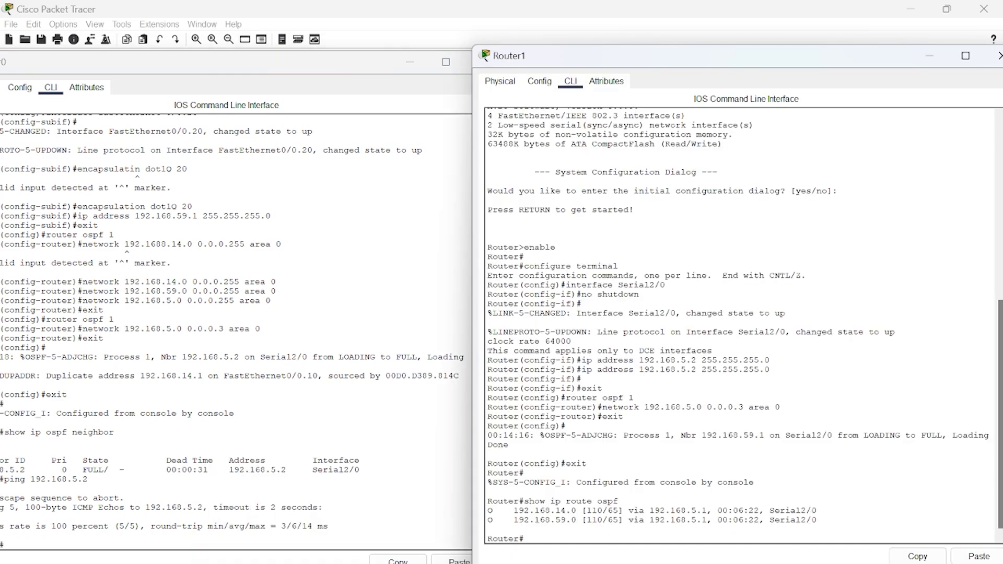
left_click_drag(228, 65, 284, 66)
left_click_drag(558, 313, 458, 313)
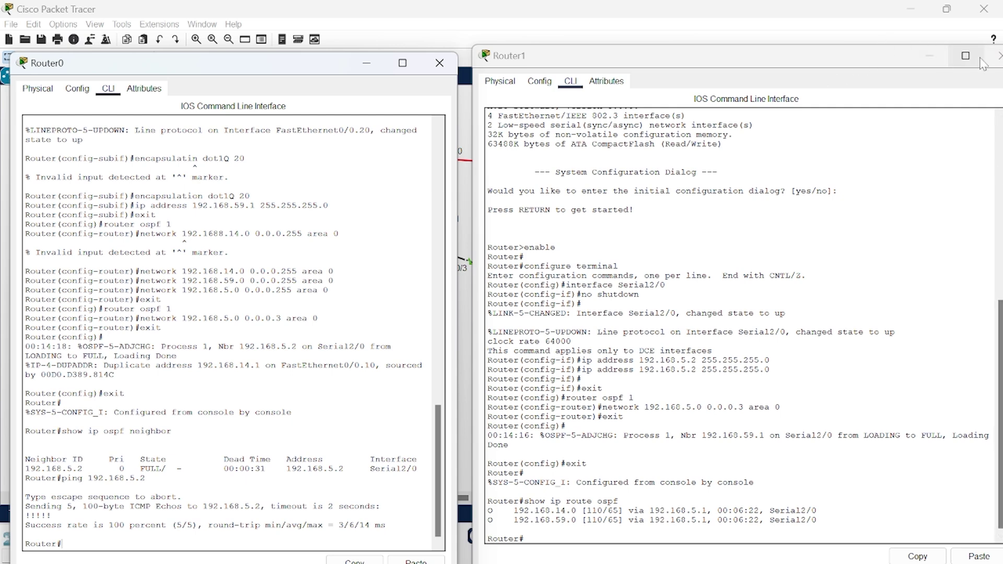
left_click(929, 56)
left_click(364, 64)
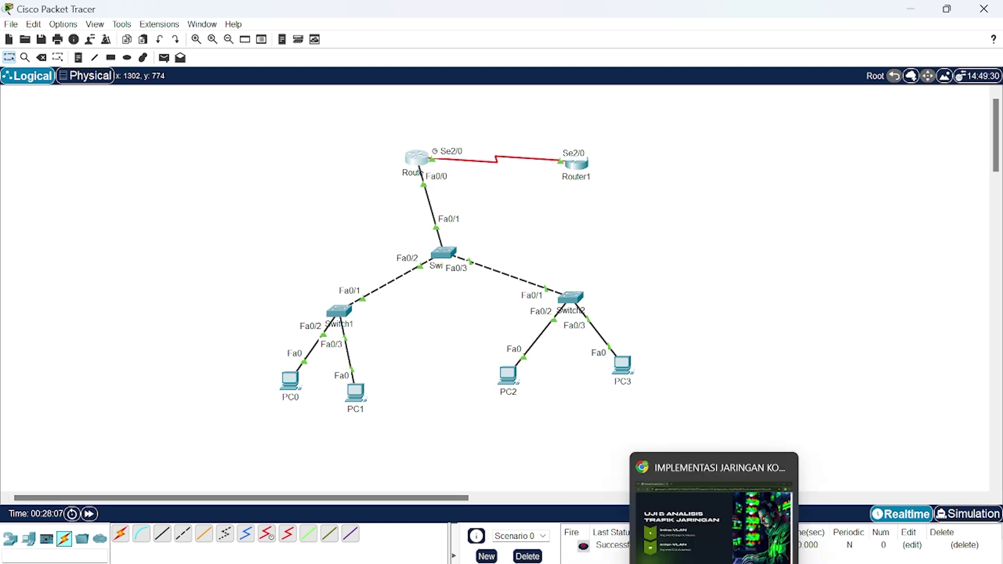
Switch to the Gamma presentation in Chrome and advance to the KESIMPULAN slide
left_click(706, 562)
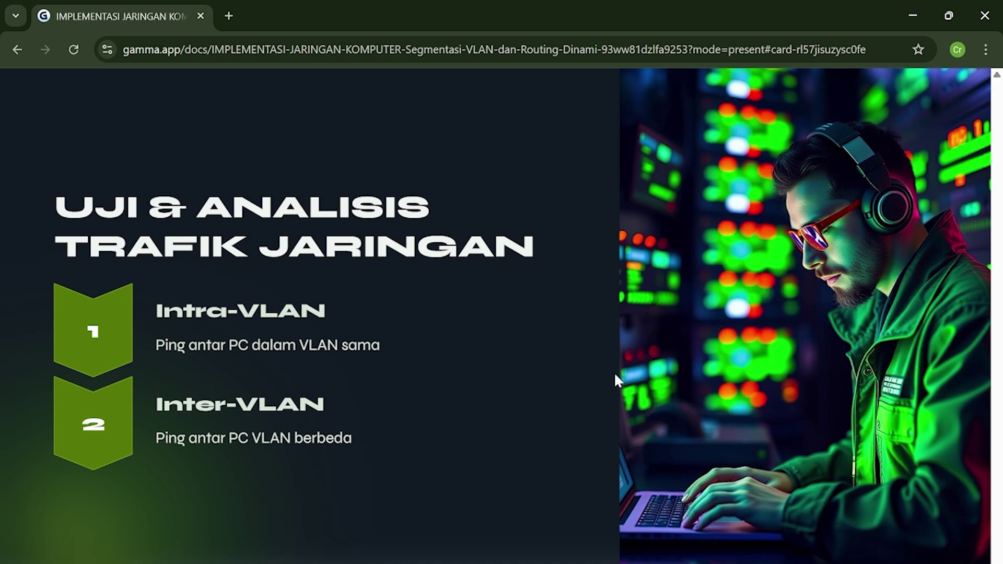
key("Right")
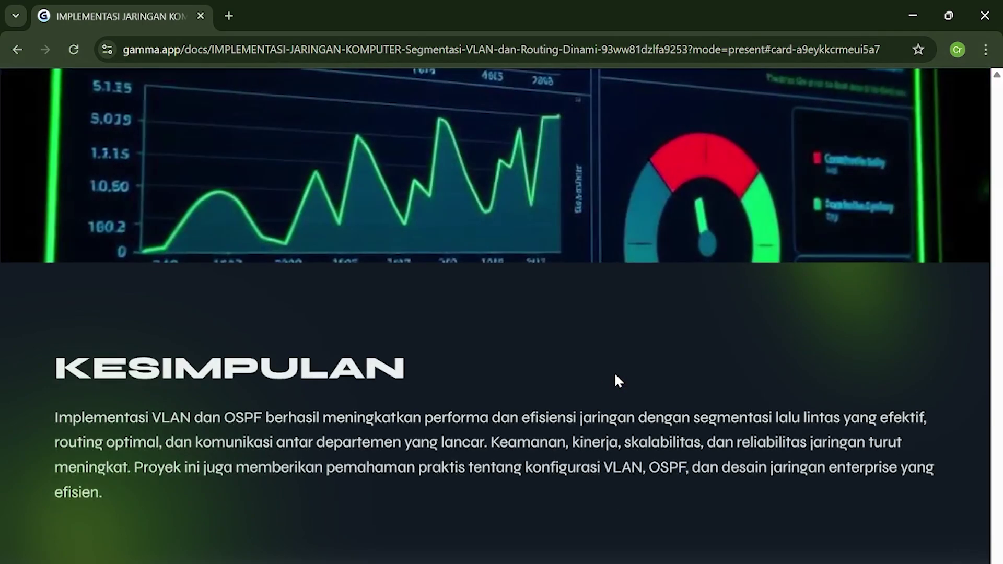